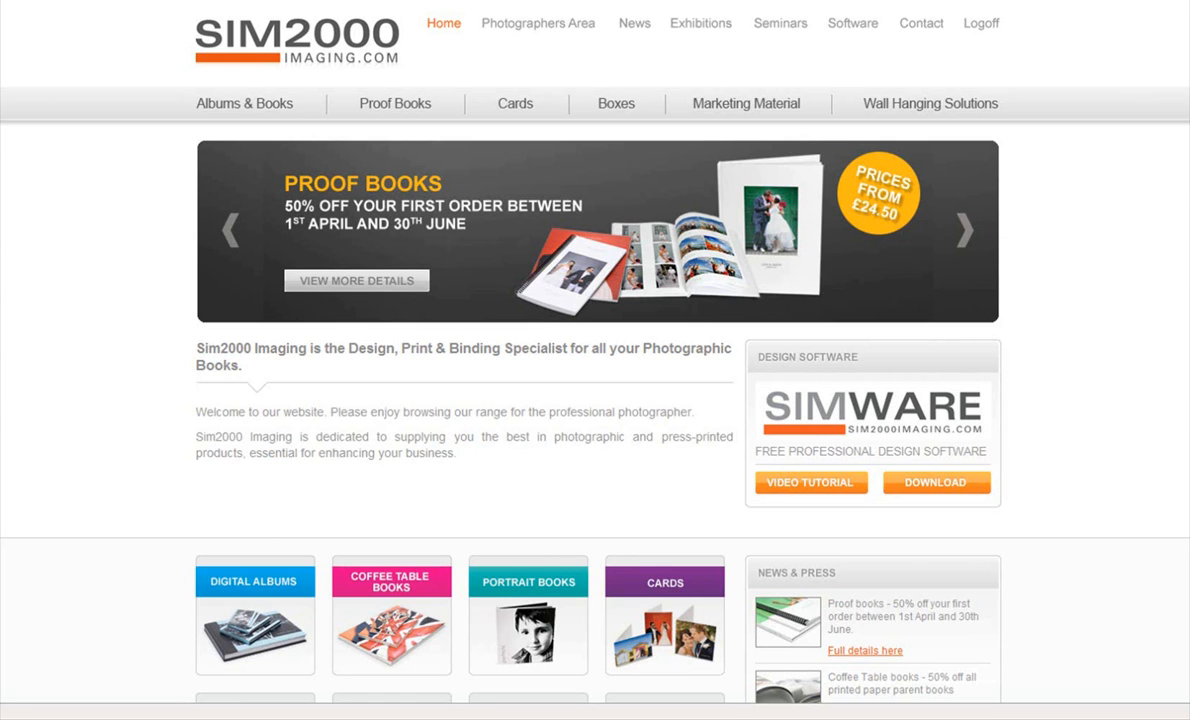
Open the SimWare download page and switch to SimWare's New Project window.
click(918, 490)
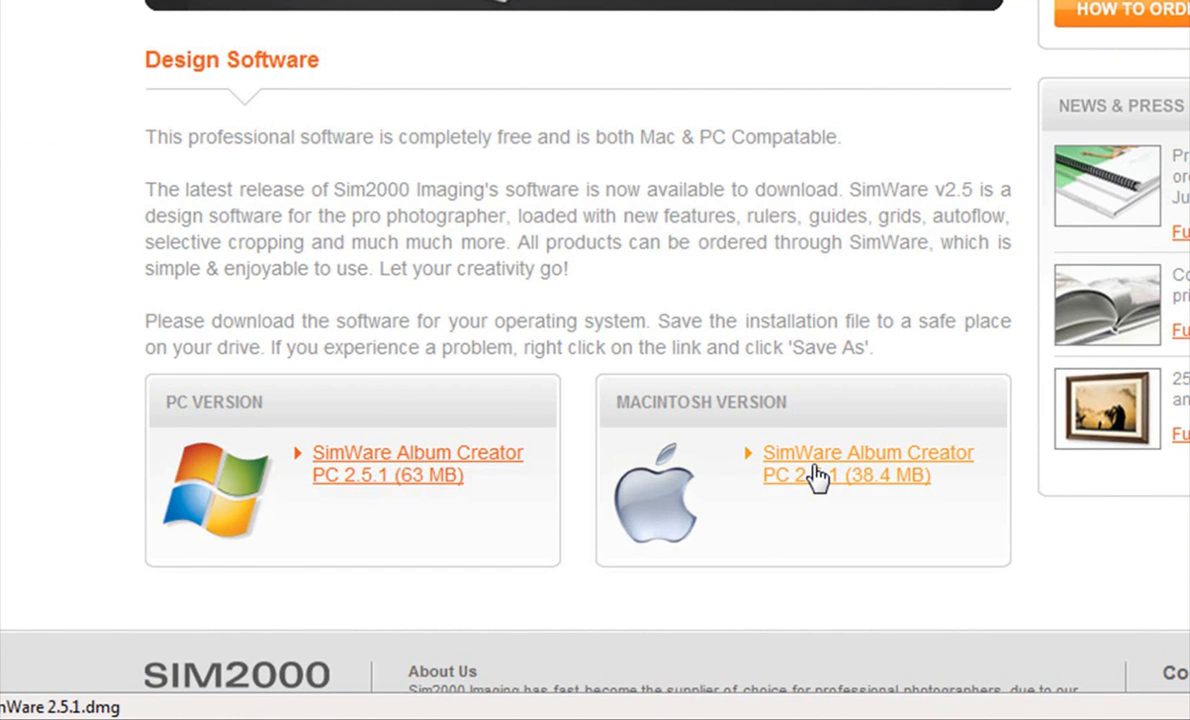
key(alt+Tab)
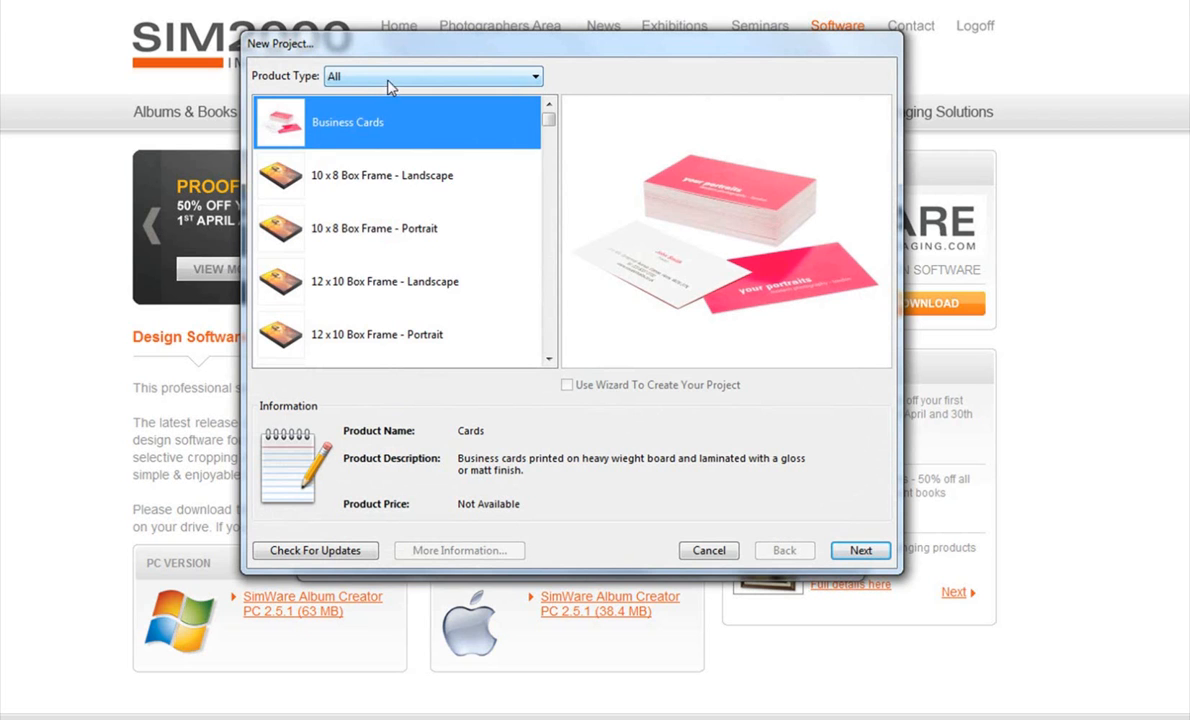
Keep the product type on All and preview the 10 x 8 Box Frame - Landscape, 16 x 16 Block Mount and Canvas Wrap 16 x 16.
click(389, 89)
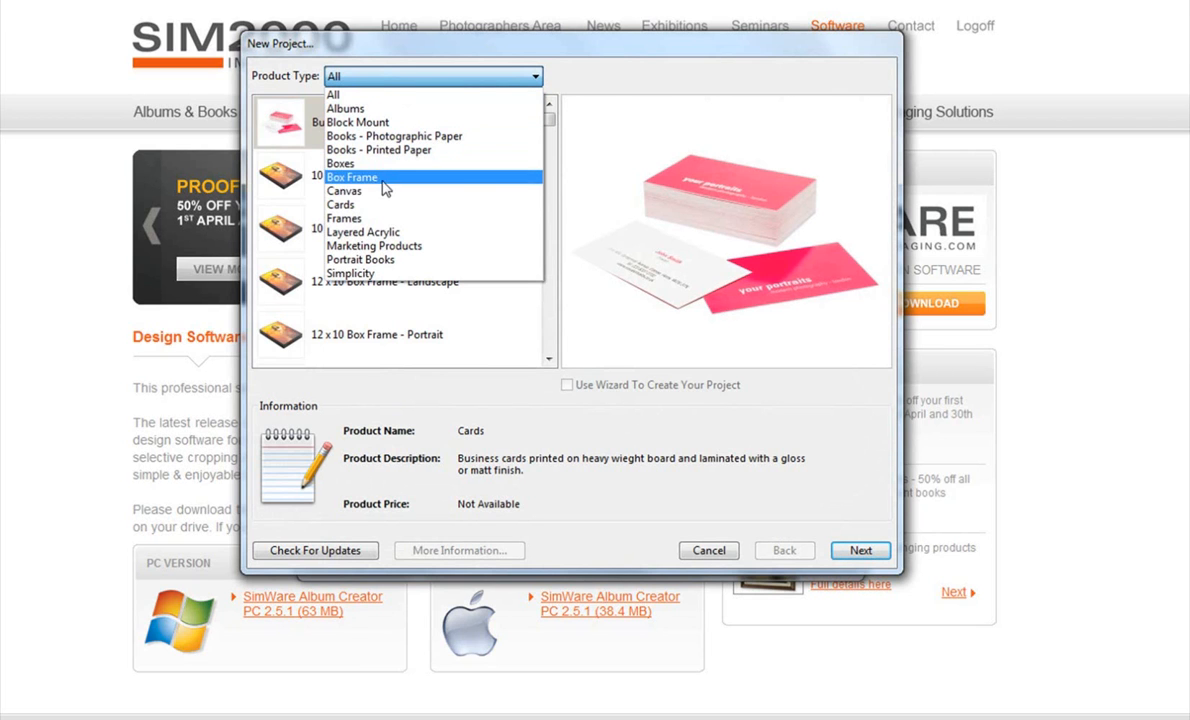
click(355, 94)
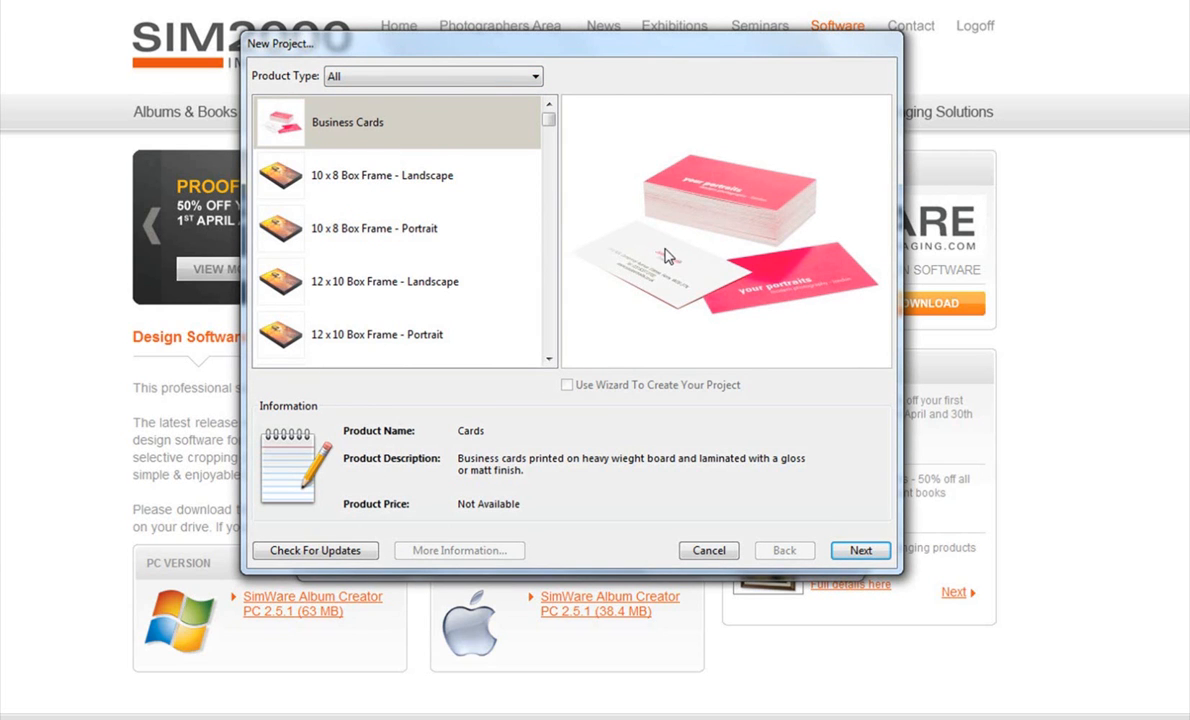
click(420, 183)
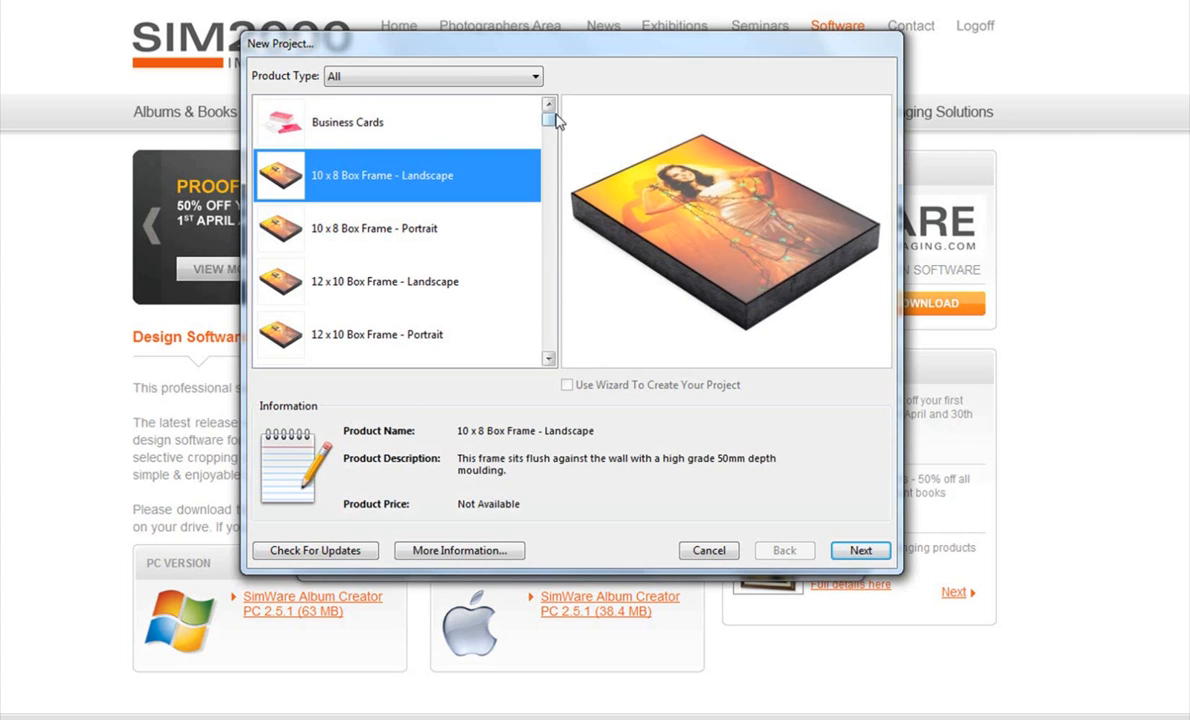
scroll(452, 228, down, 5)
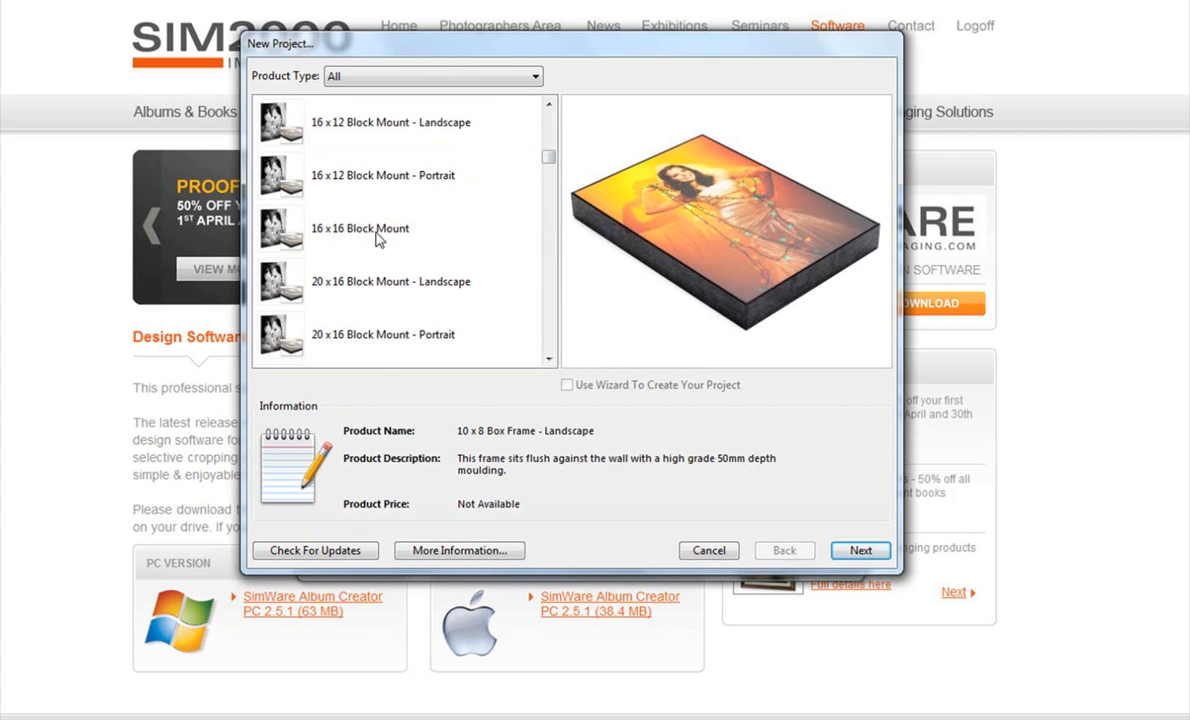
click(400, 234)
scroll(418, 265, down, 3)
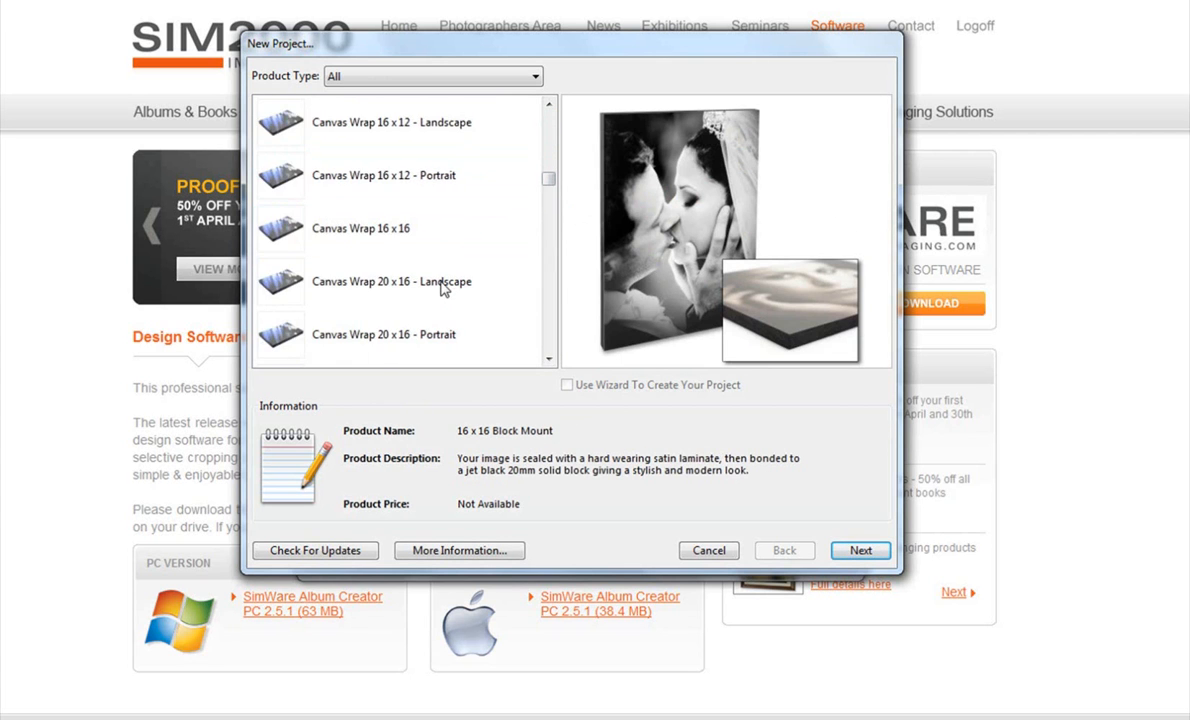
click(380, 254)
Preview the card products in DL, landscape, portrait and square formats.
scroll(414, 262, down, 4)
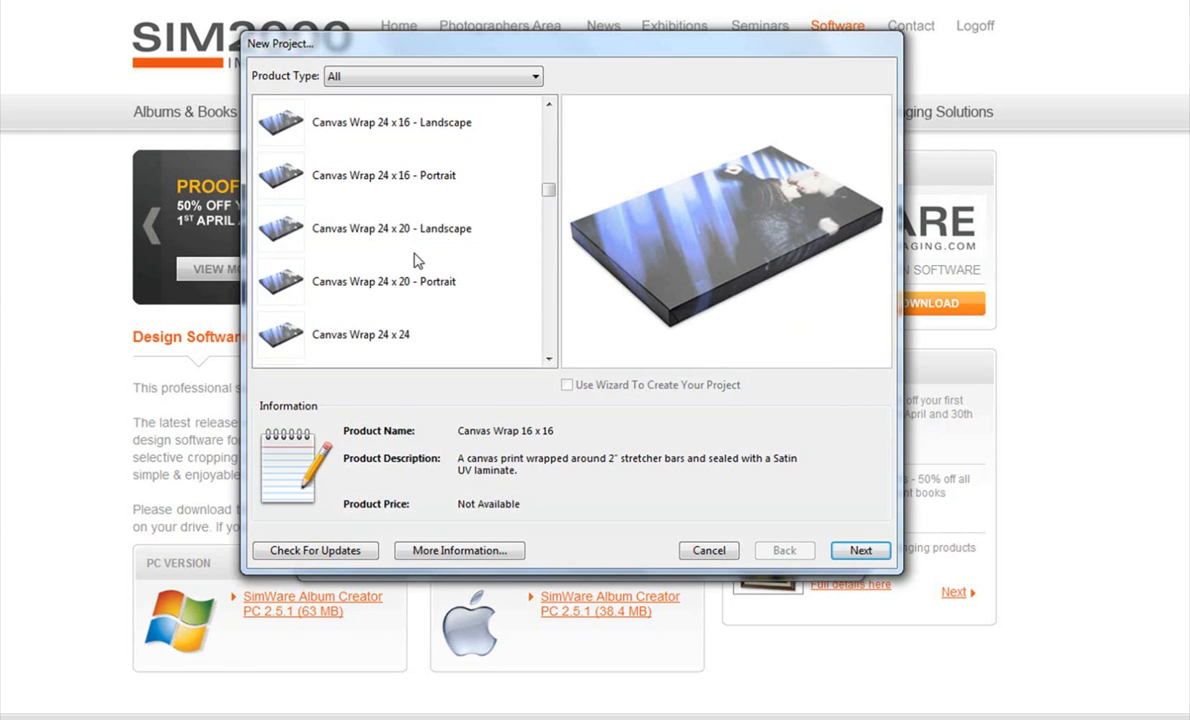
click(340, 172)
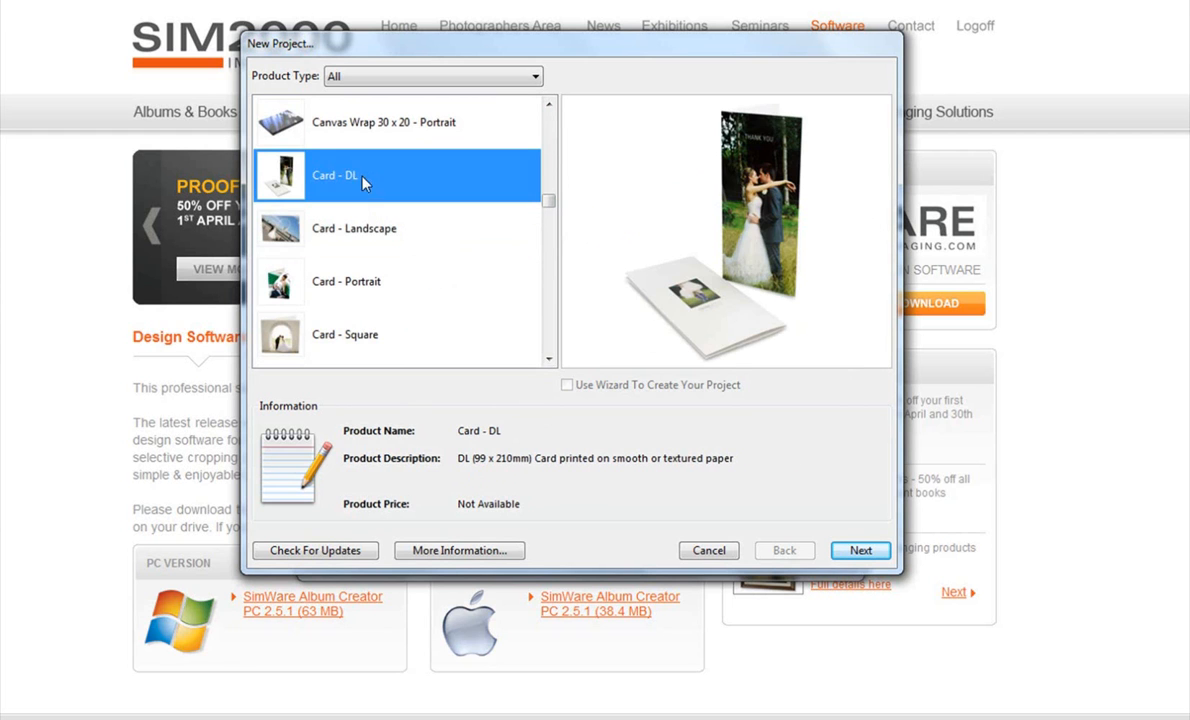
click(375, 239)
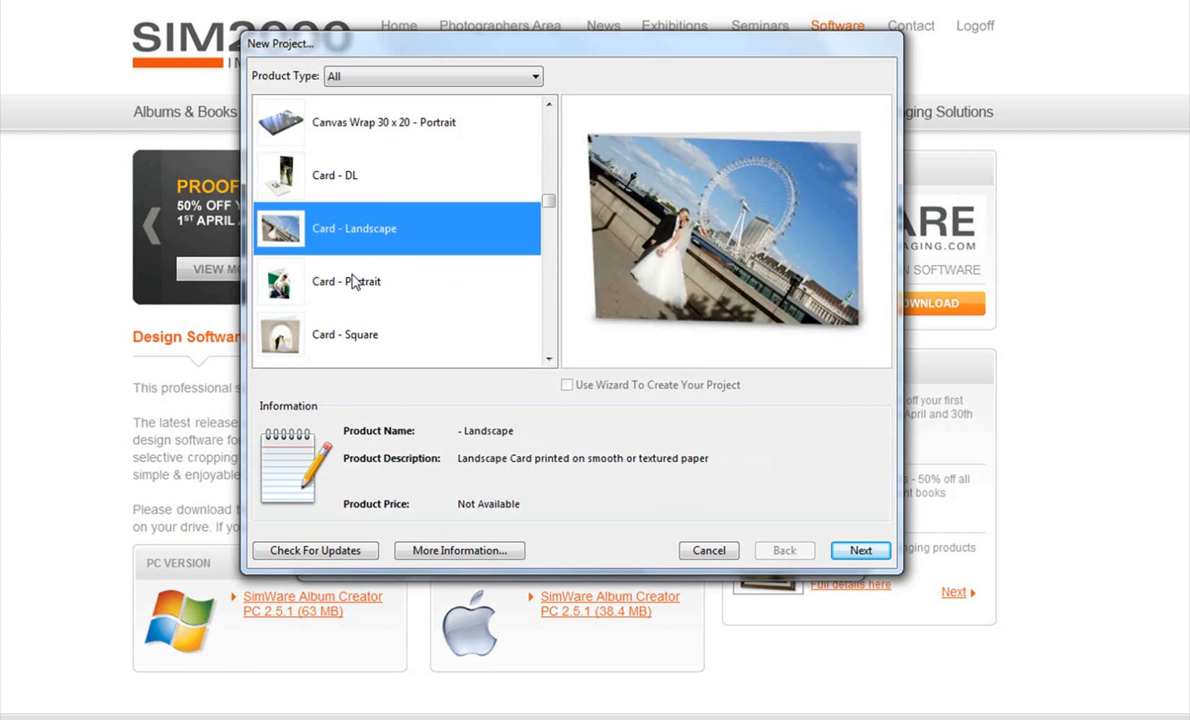
click(357, 289)
click(345, 328)
Preview the landscape photographic-paper book, the square printed-paper book and the landscape album.
scroll(438, 242, down, 2)
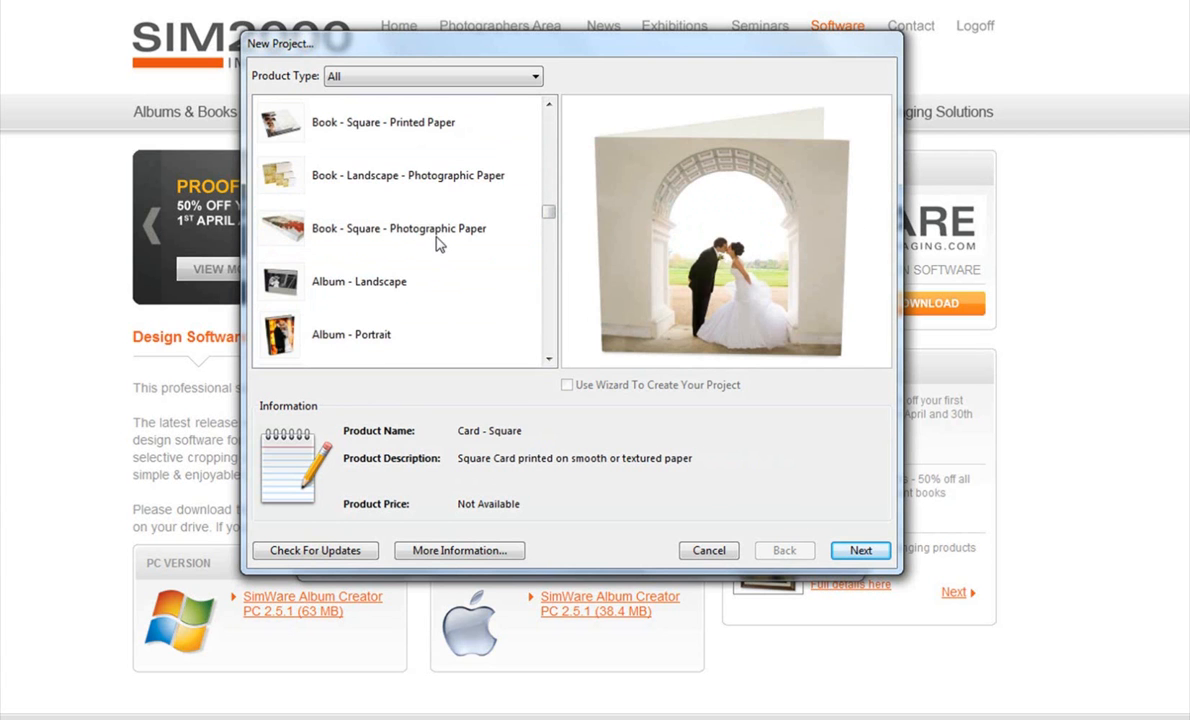
click(421, 180)
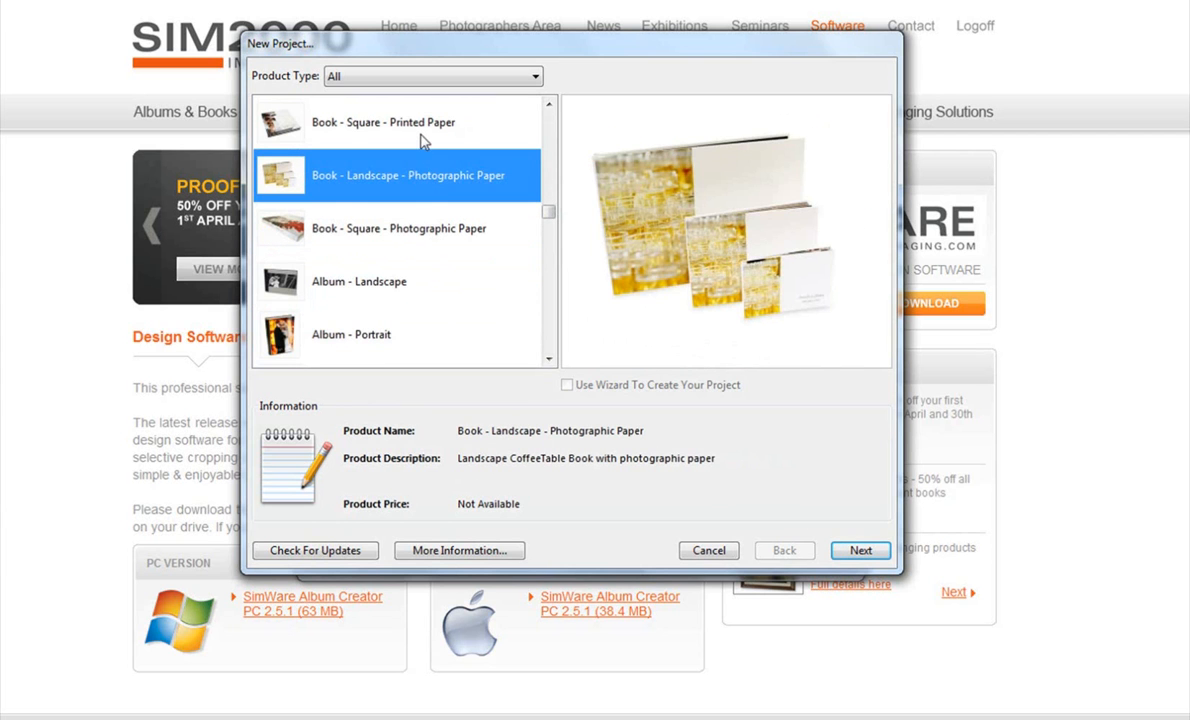
click(421, 135)
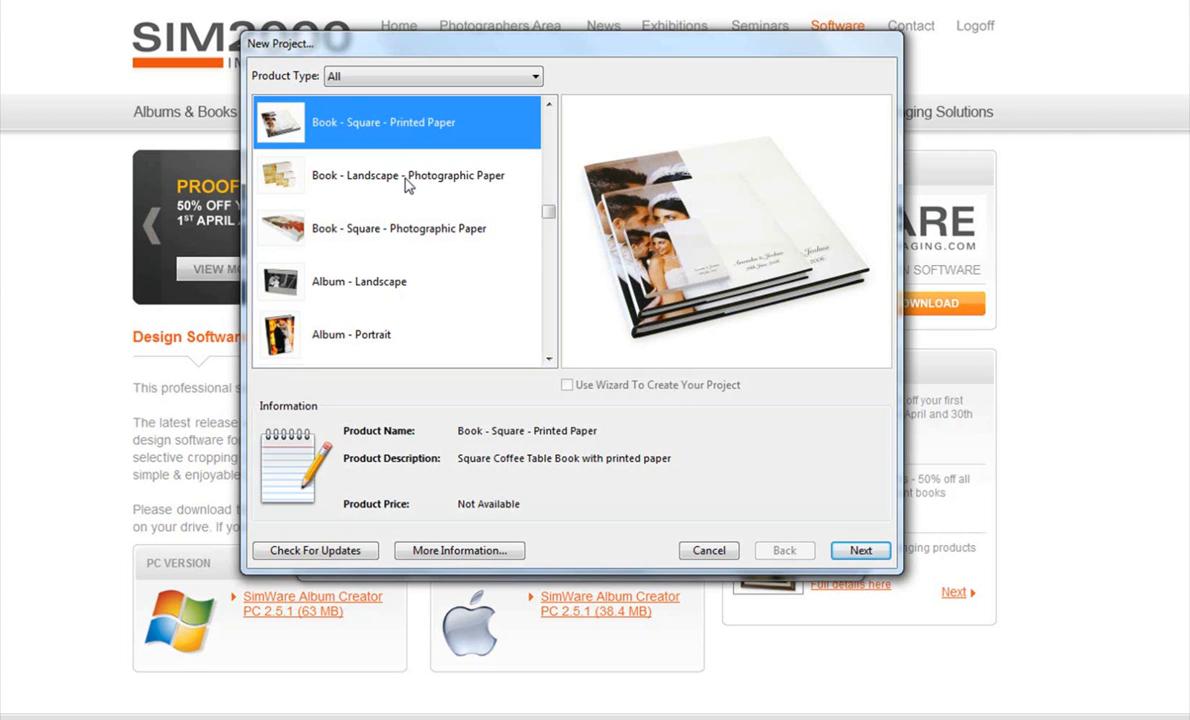
click(365, 282)
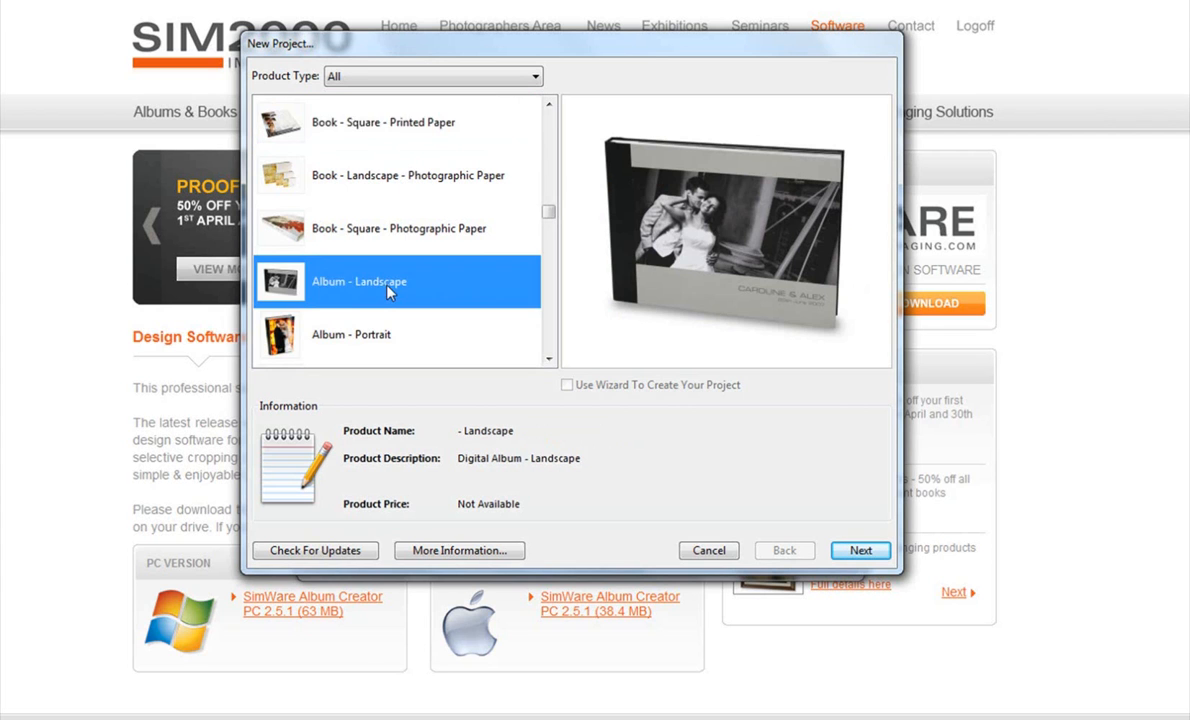
Preview the 16 x 12 Frame and the Layered Acrylic 12"x12" with 8"x8" image.
scroll(365, 280, down, 1)
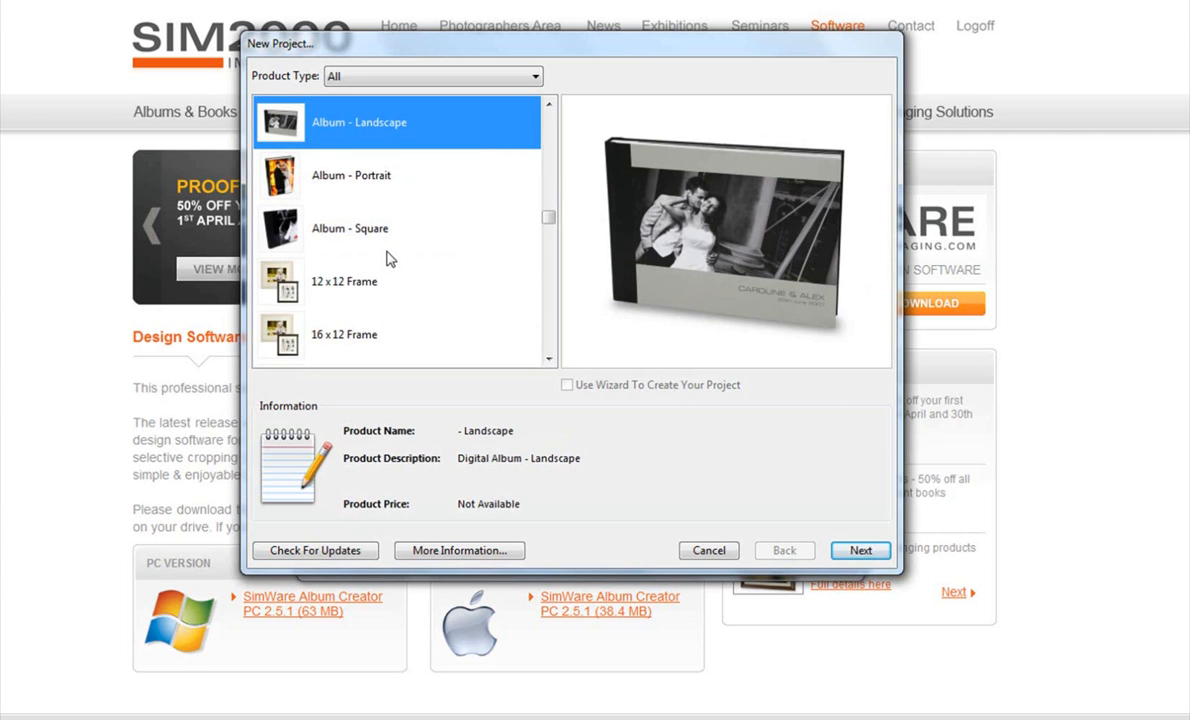
scroll(367, 255, down, 1)
click(360, 185)
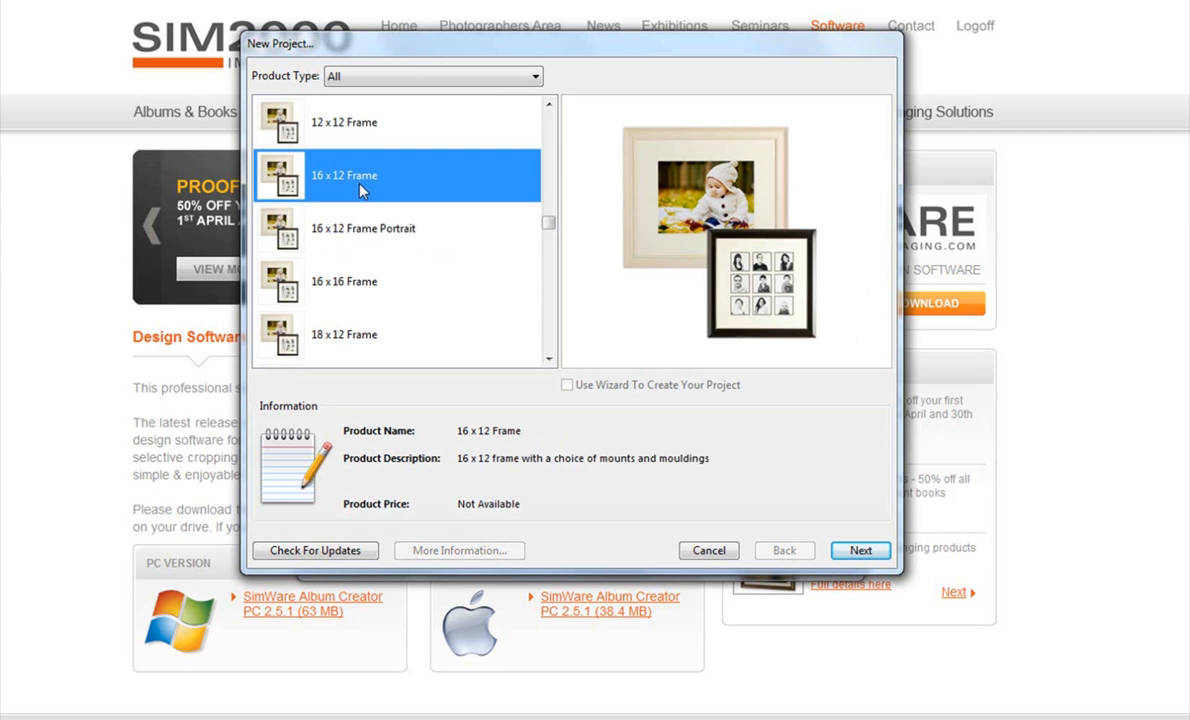
scroll(356, 234, down, 5)
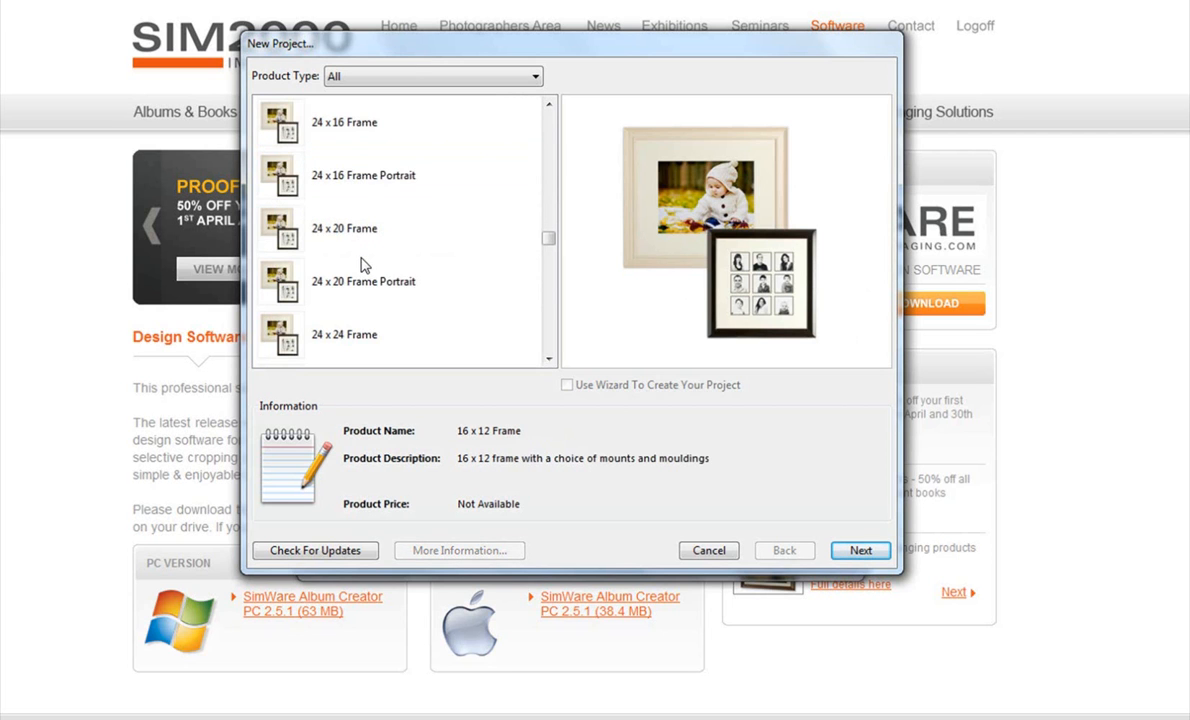
scroll(364, 264, down, 5)
click(348, 170)
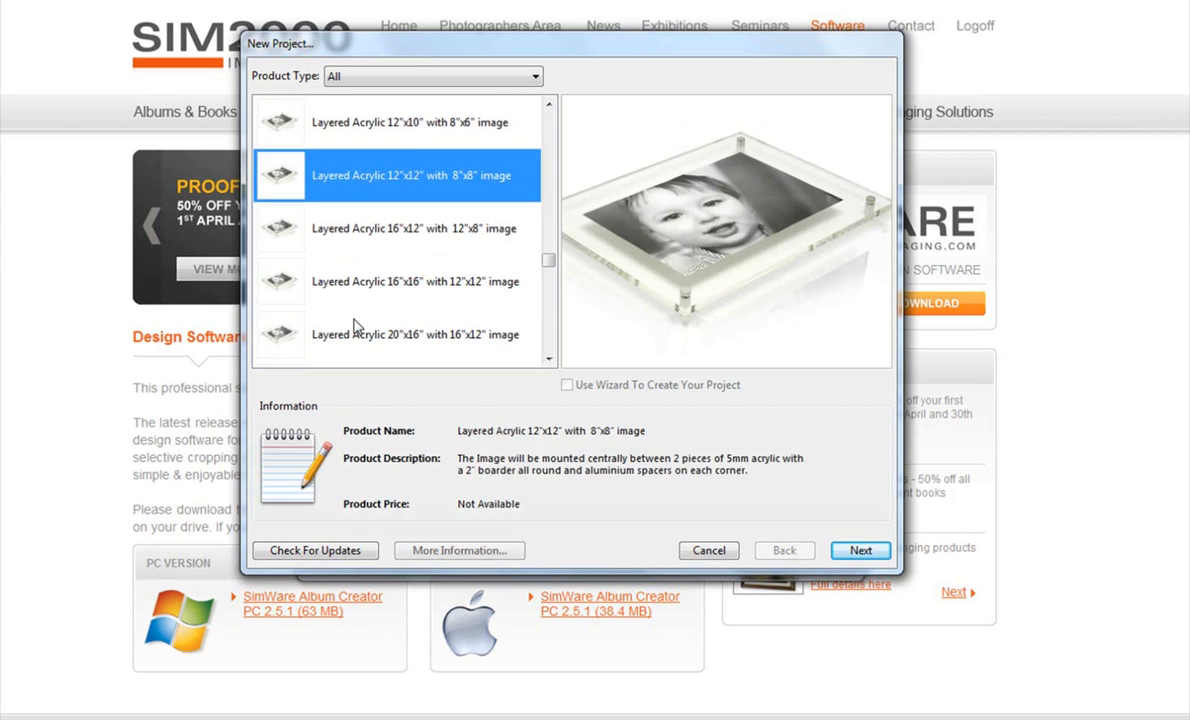
Preview the Postcard - DL Landscape and Postcard - Square products.
scroll(372, 305, down, 5)
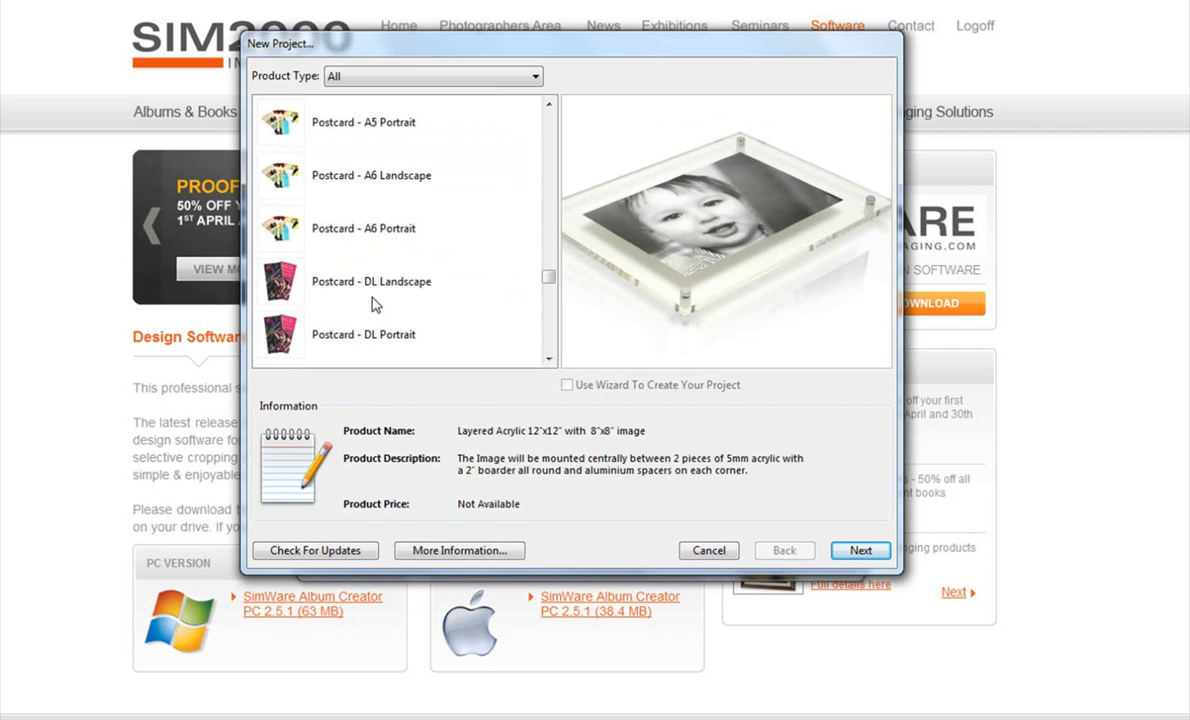
click(352, 283)
scroll(369, 285, down, 3)
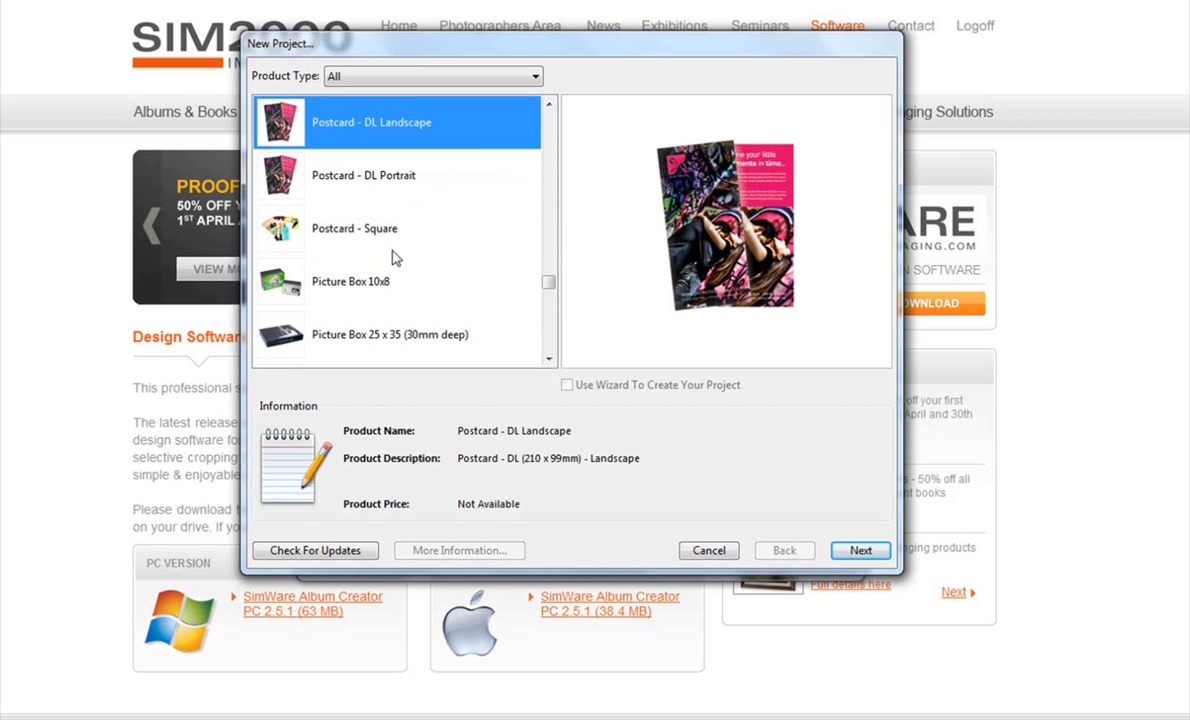
click(382, 238)
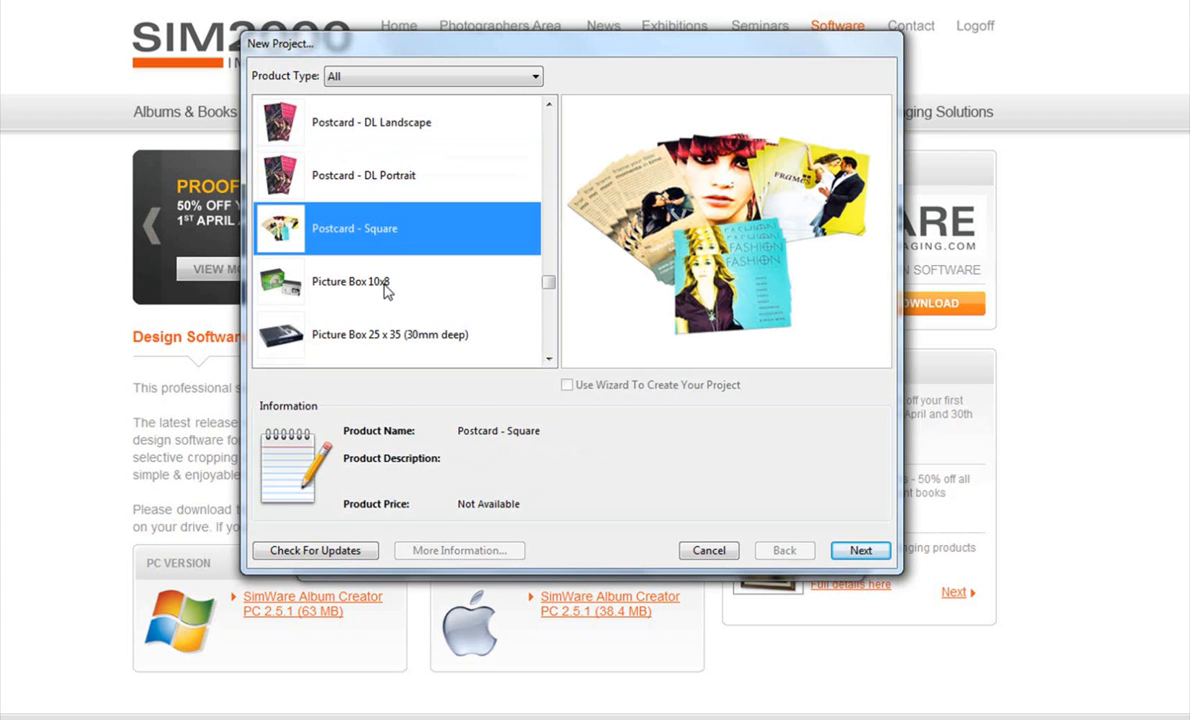
Preview the picture boxes, including the 10x8, 25 x 35 (30mm deep) and 8x6 versions.
click(384, 288)
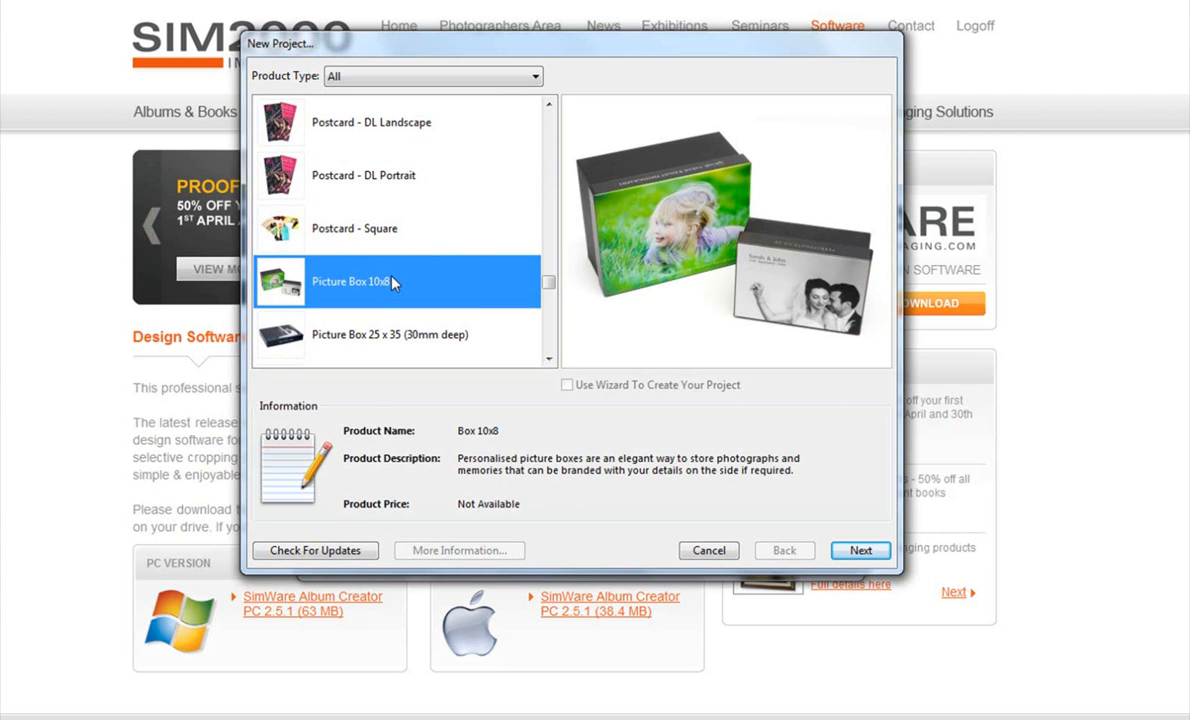
scroll(393, 284, down, 3)
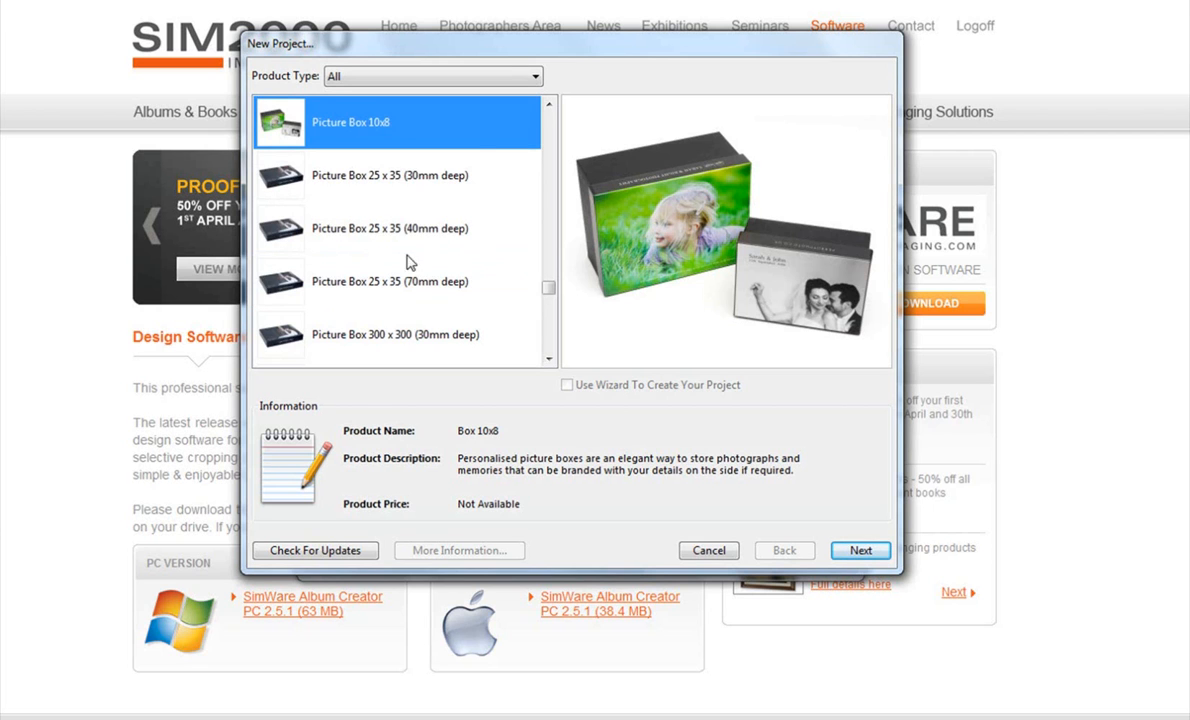
click(413, 187)
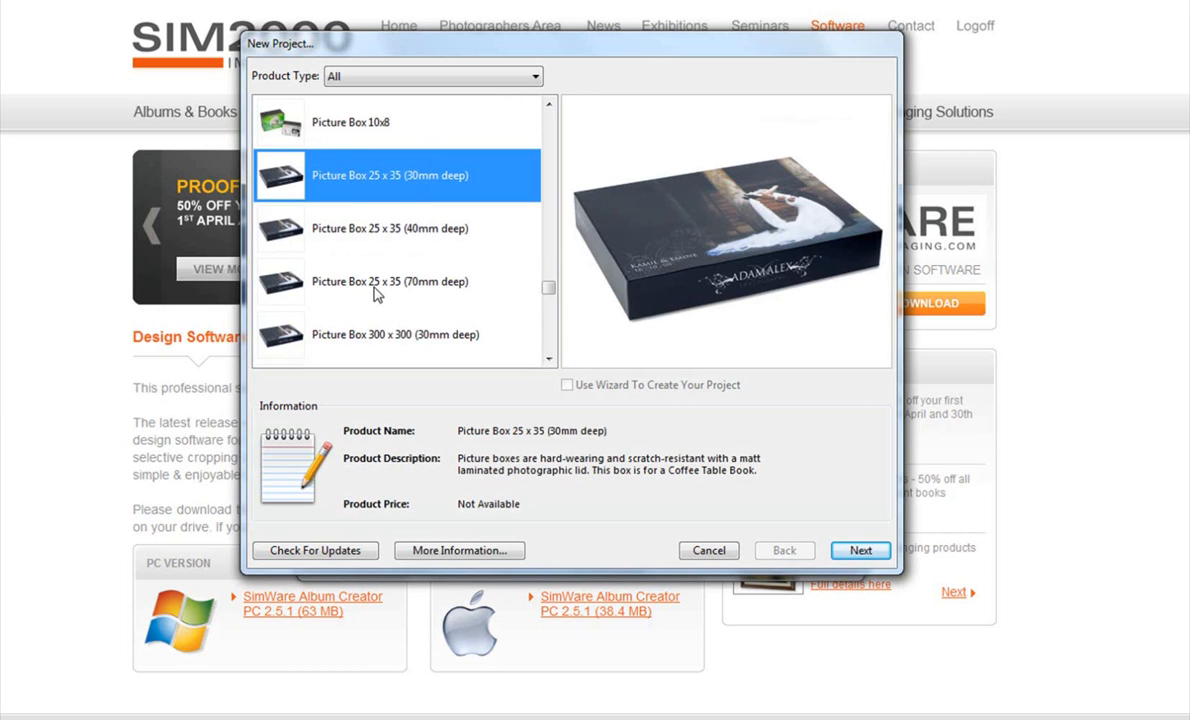
scroll(376, 292, down, 1)
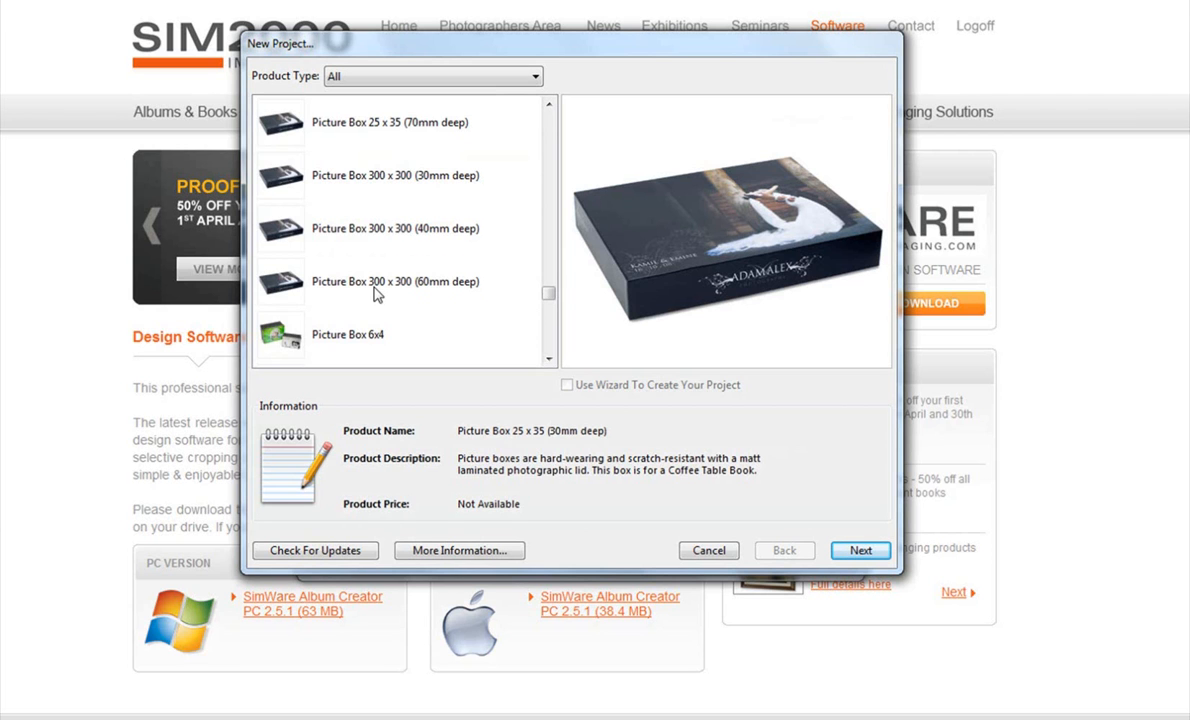
scroll(376, 292, down, 1)
click(377, 285)
scroll(385, 295, down, 1)
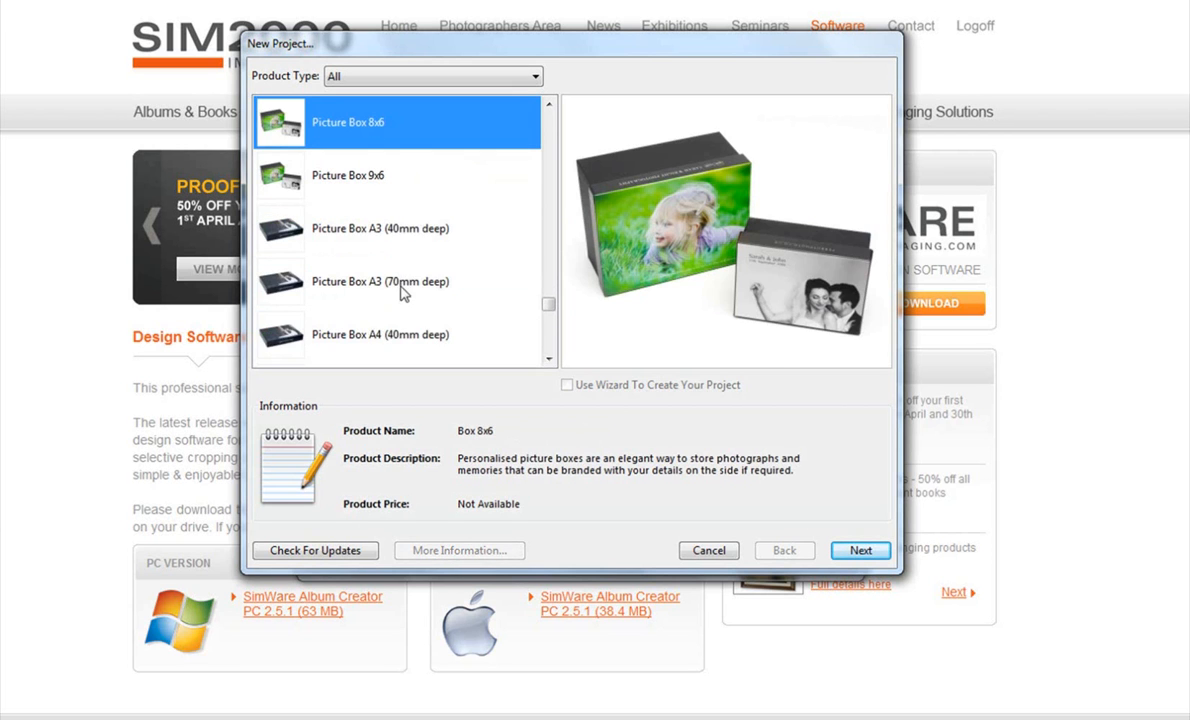
click(400, 297)
Preview the 12 x 10 Simplicity - Landscape frame and the square, portrait and landscape Portrait Books.
scroll(400, 297, down, 1)
click(398, 283)
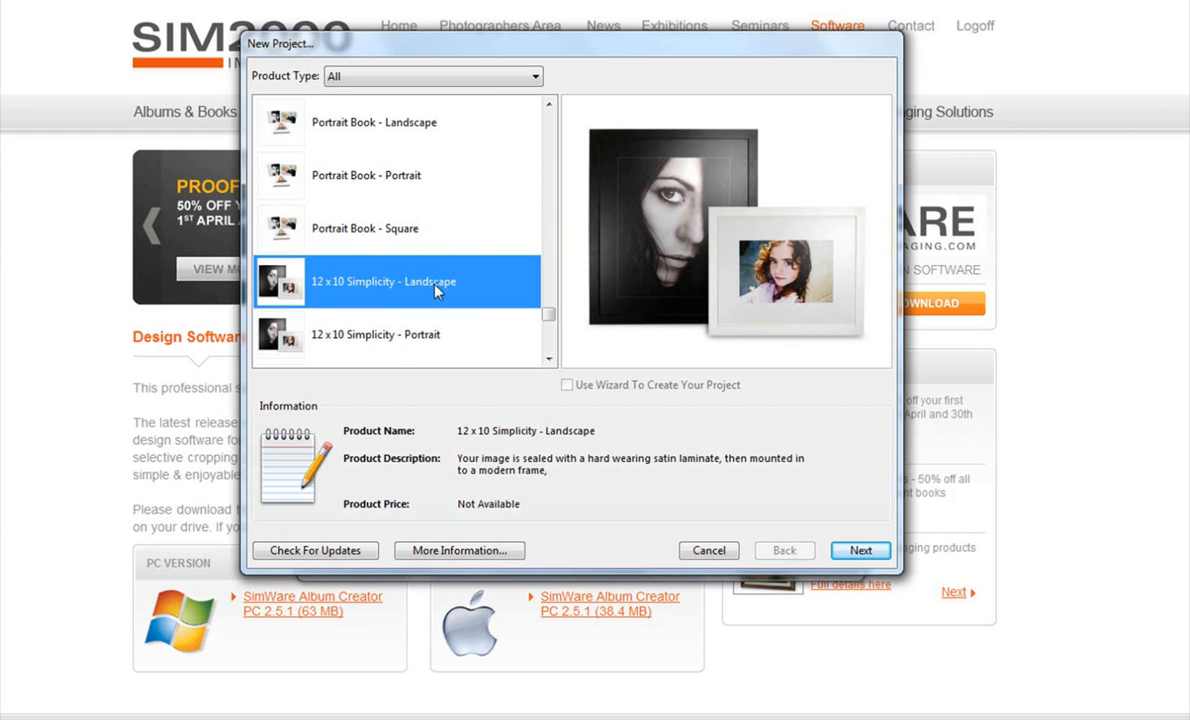
click(361, 232)
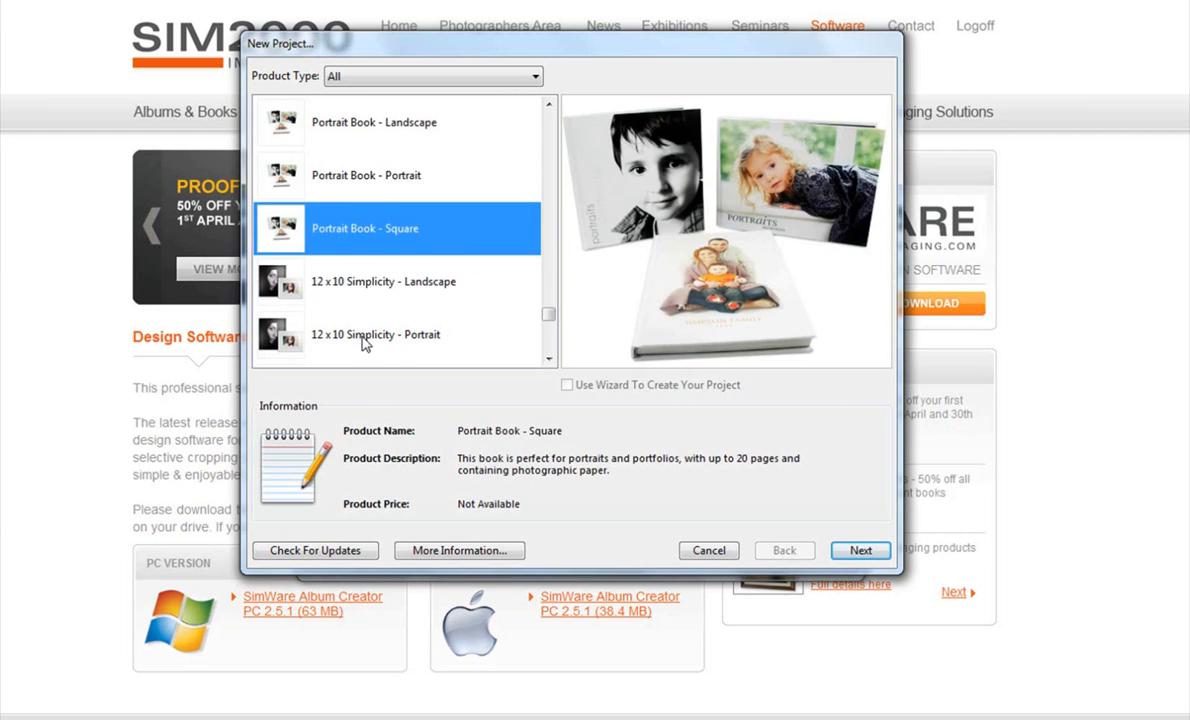
click(345, 176)
click(358, 124)
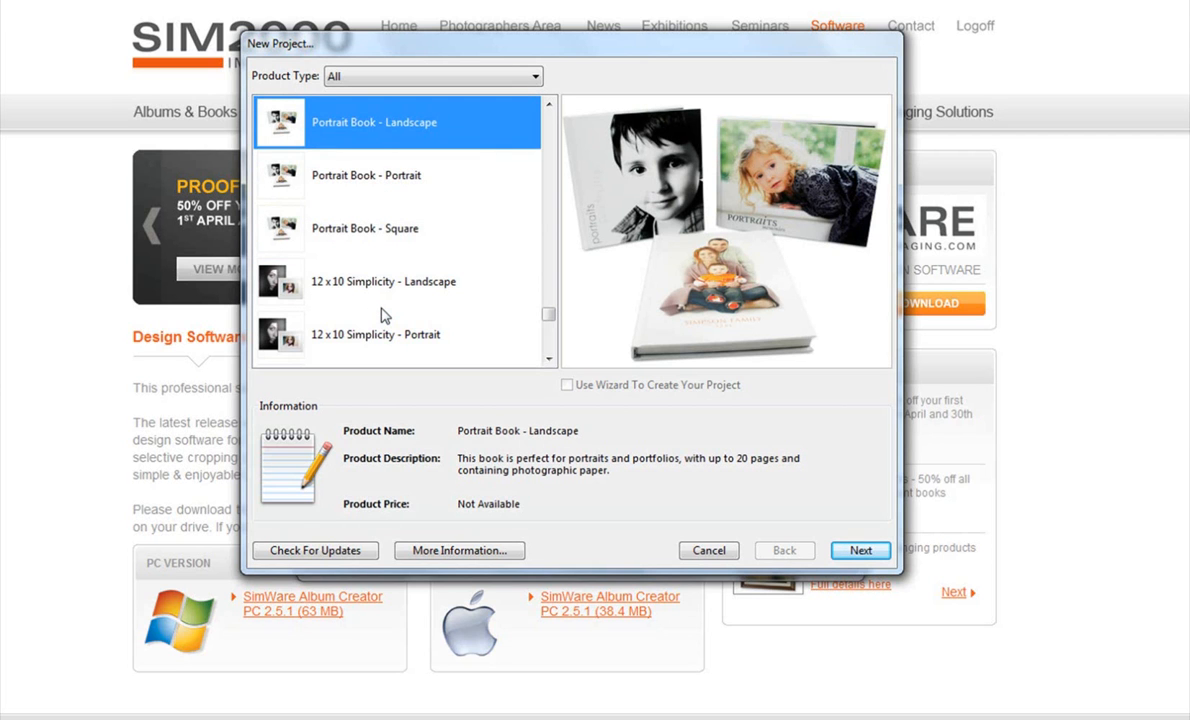
Preview the 30 x 20 Simplicity - Portrait frame and the Tri-fold Leaflet - Square.
scroll(380, 316, down, 6)
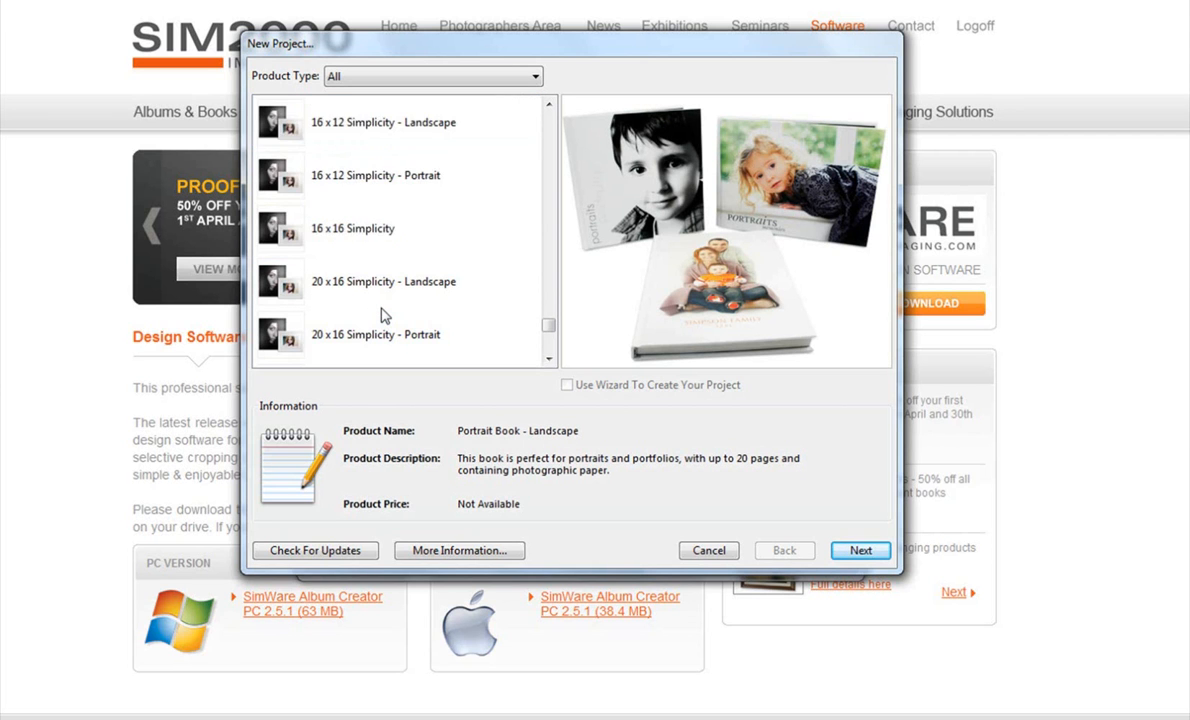
click(357, 231)
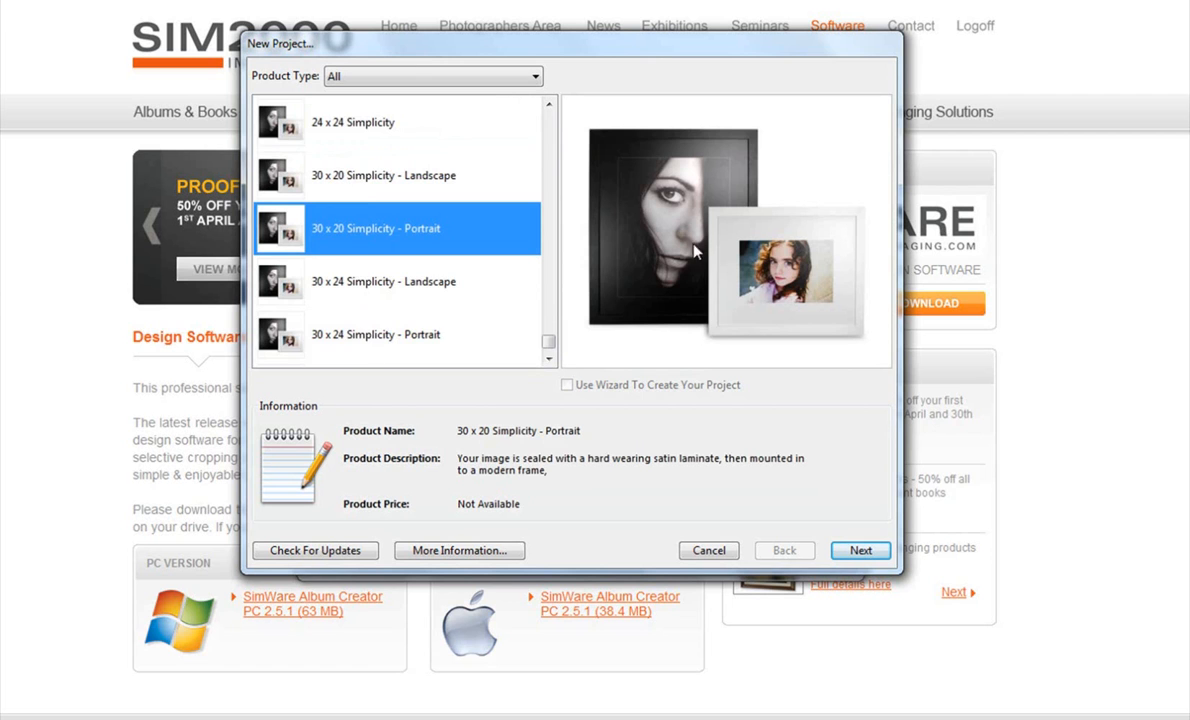
scroll(412, 292, down, 1)
click(381, 340)
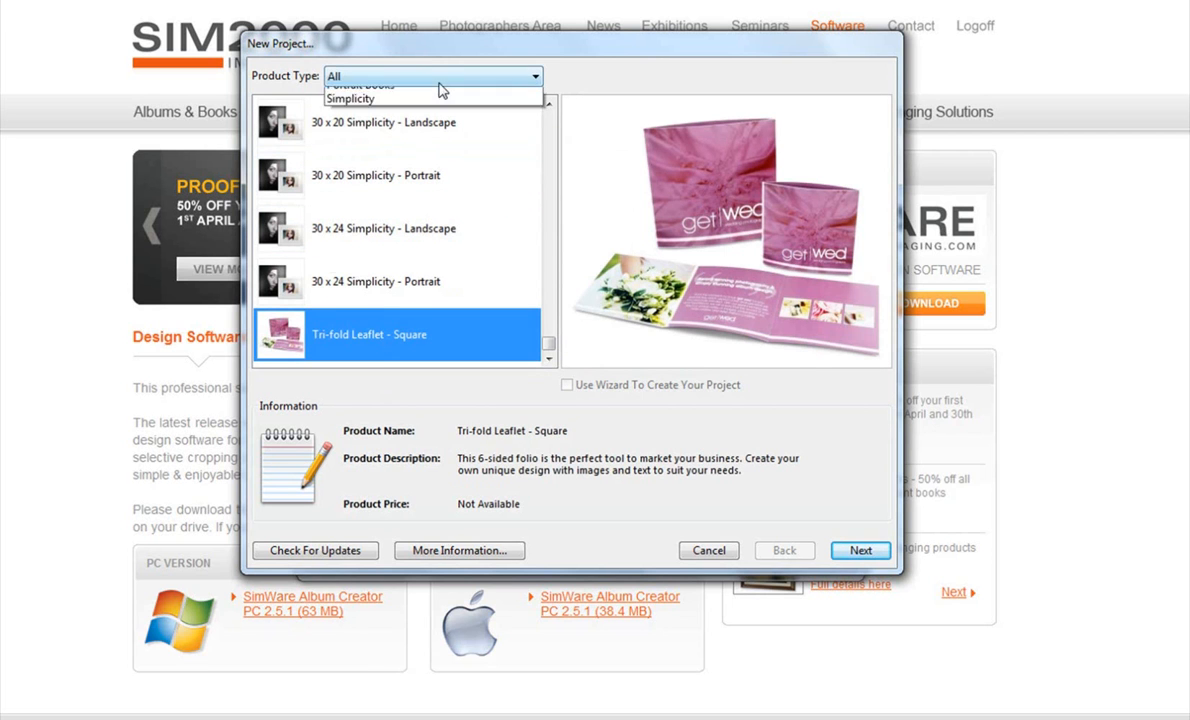
Filter the products by the Albums type and select Album - Landscape.
click(408, 77)
click(402, 108)
click(393, 135)
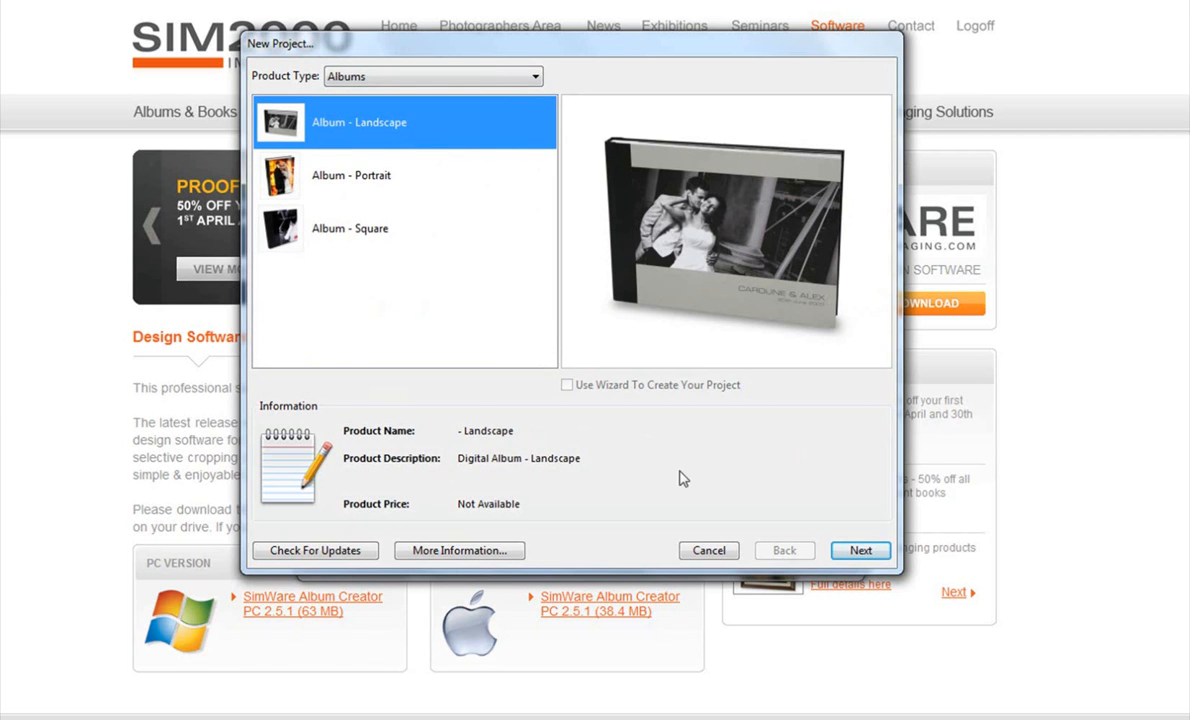
Create the landscape album project in the Projects folder with the name "test".
click(851, 556)
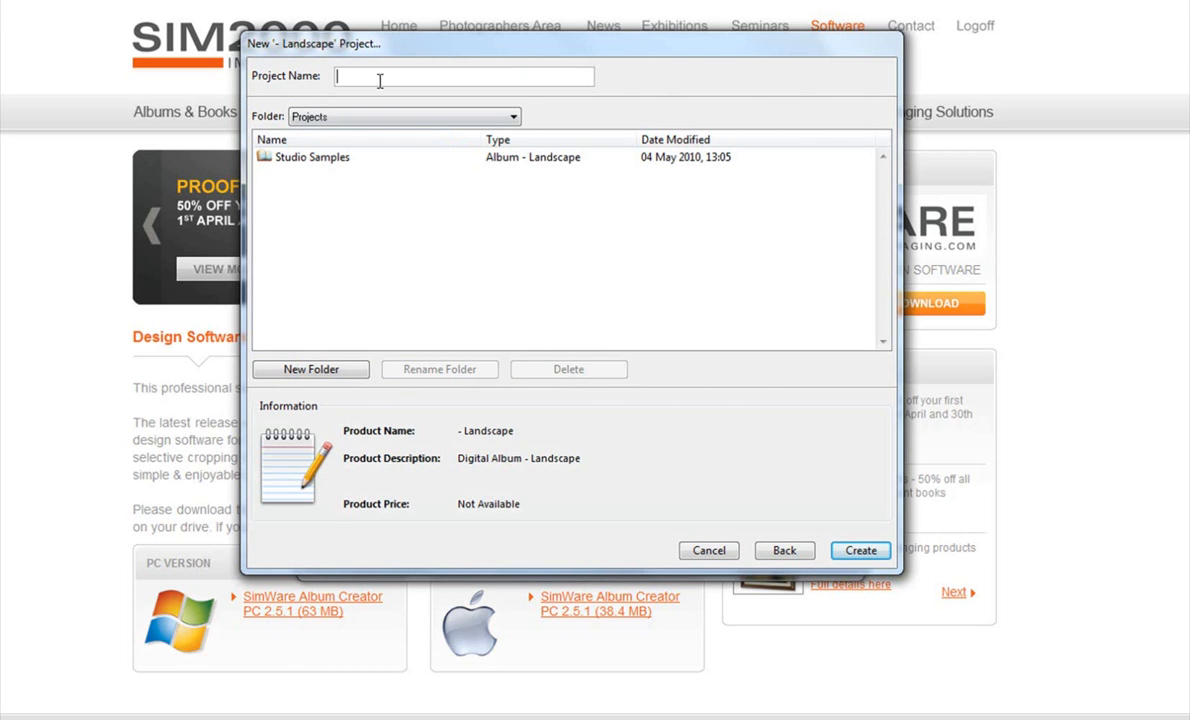
text(test)
click(858, 550)
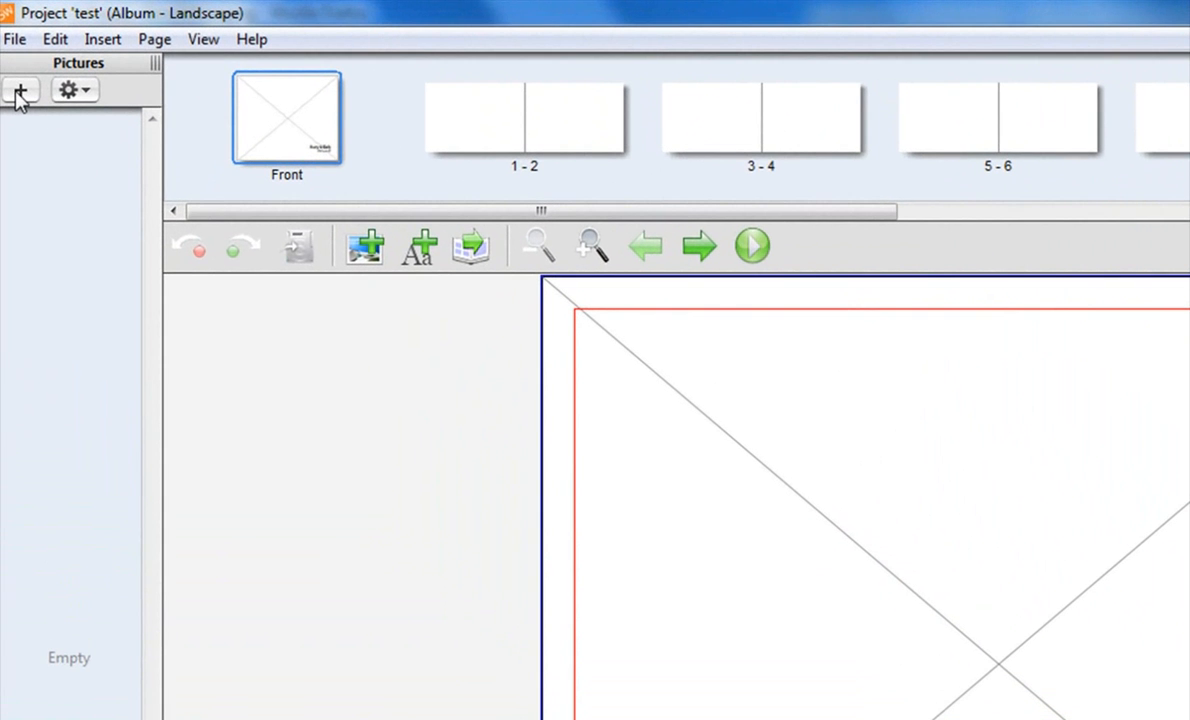
Add the pictures from the "Pics for Sim Sample Book" folder, inside ALBUMS AND PHOTOBOOKS > SIM2000Imaging on the BOP drive, to the project.
click(18, 91)
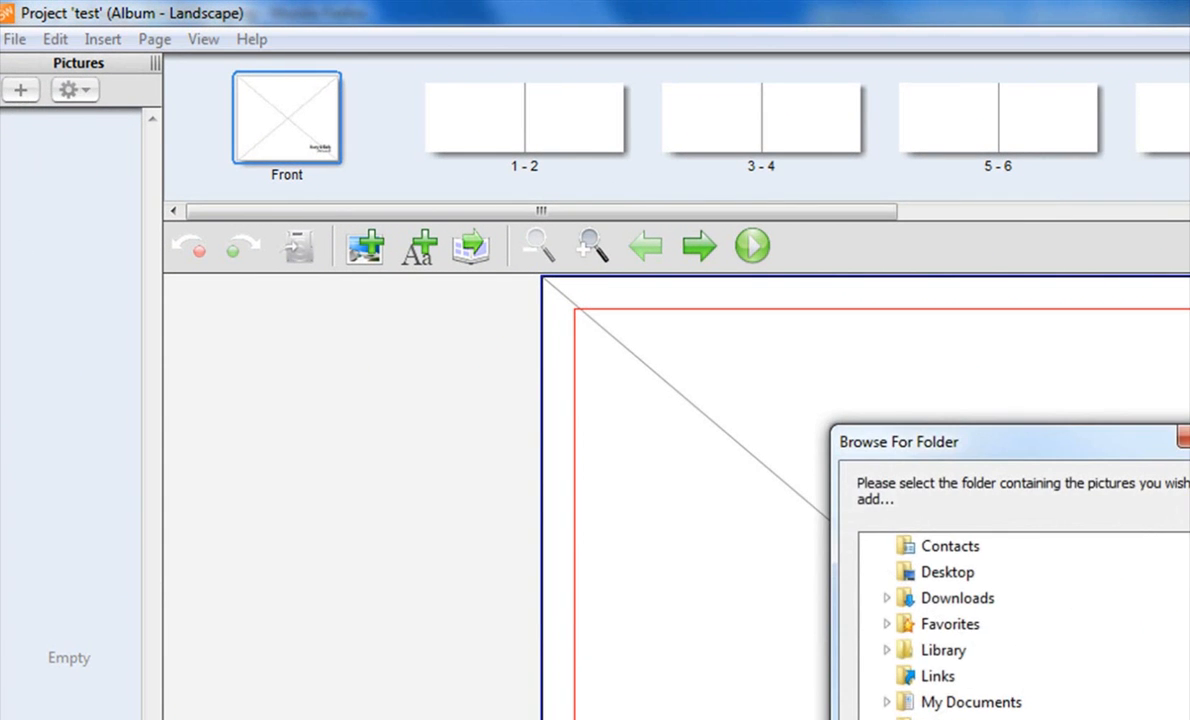
scroll(1013, 706, down, 5)
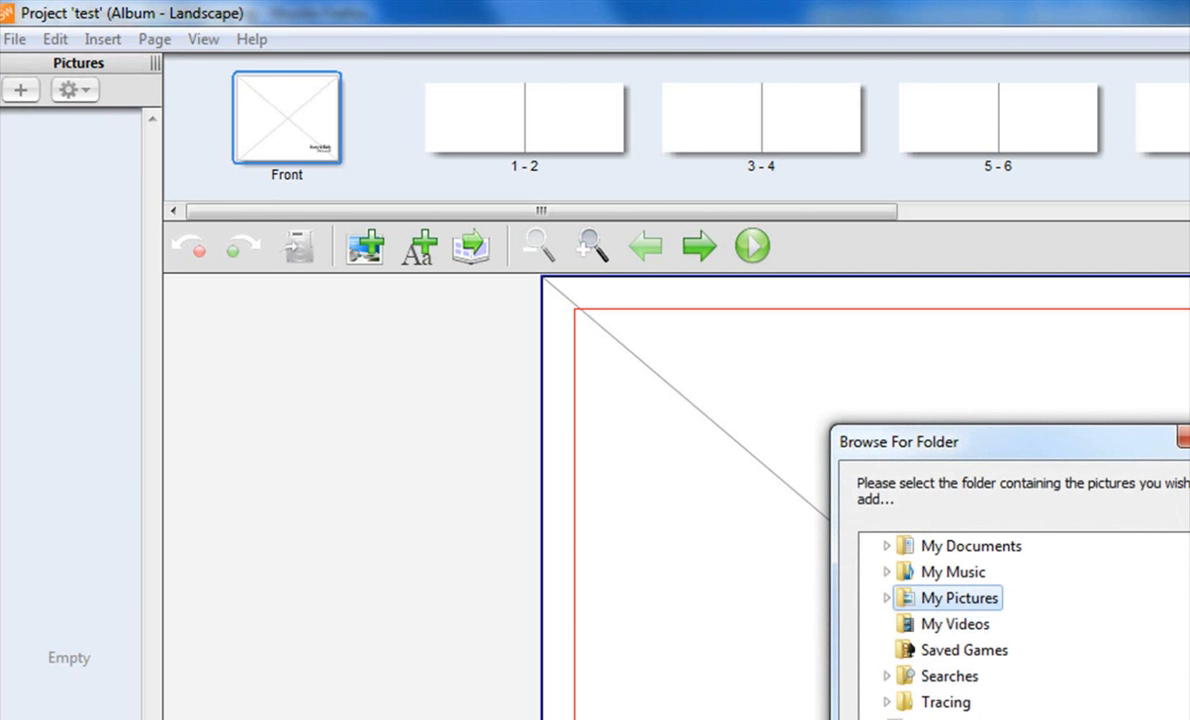
click(886, 719)
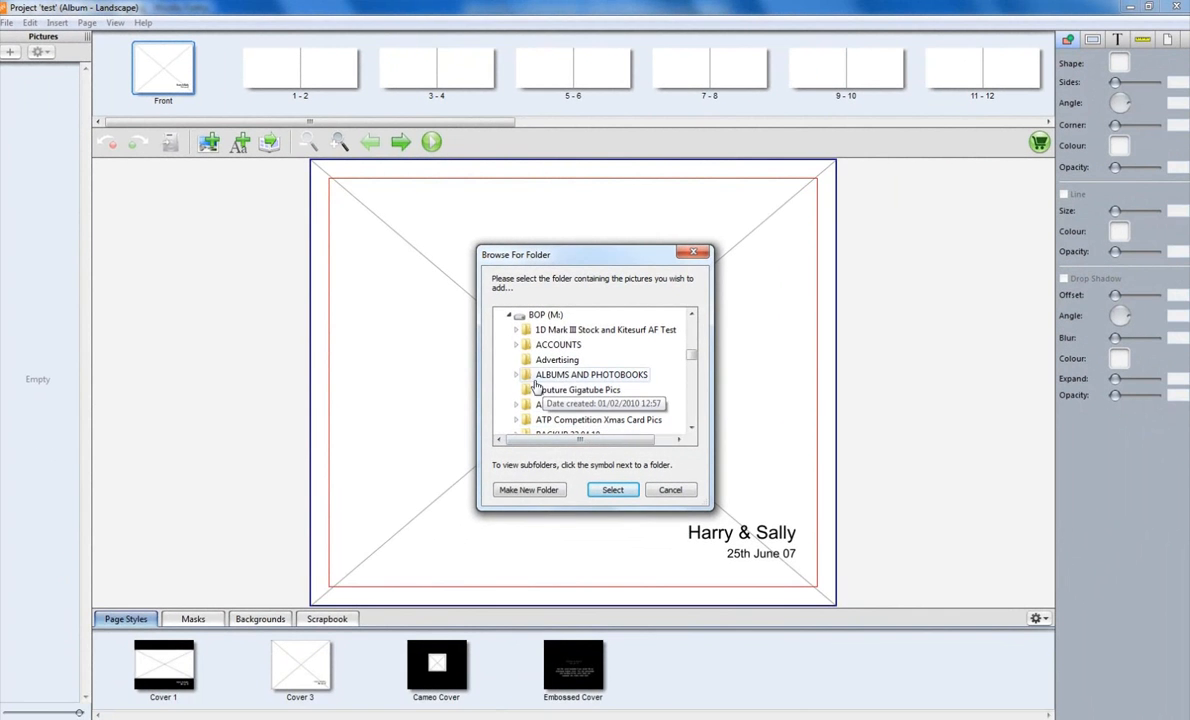
click(516, 374)
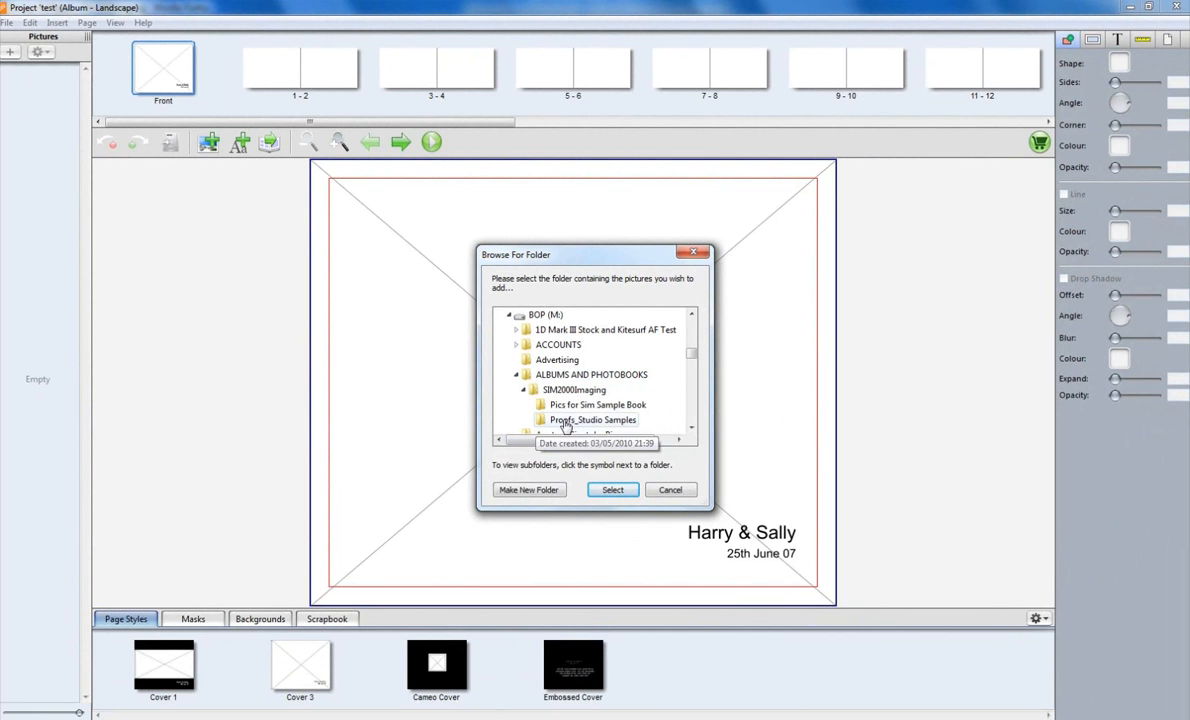
click(584, 410)
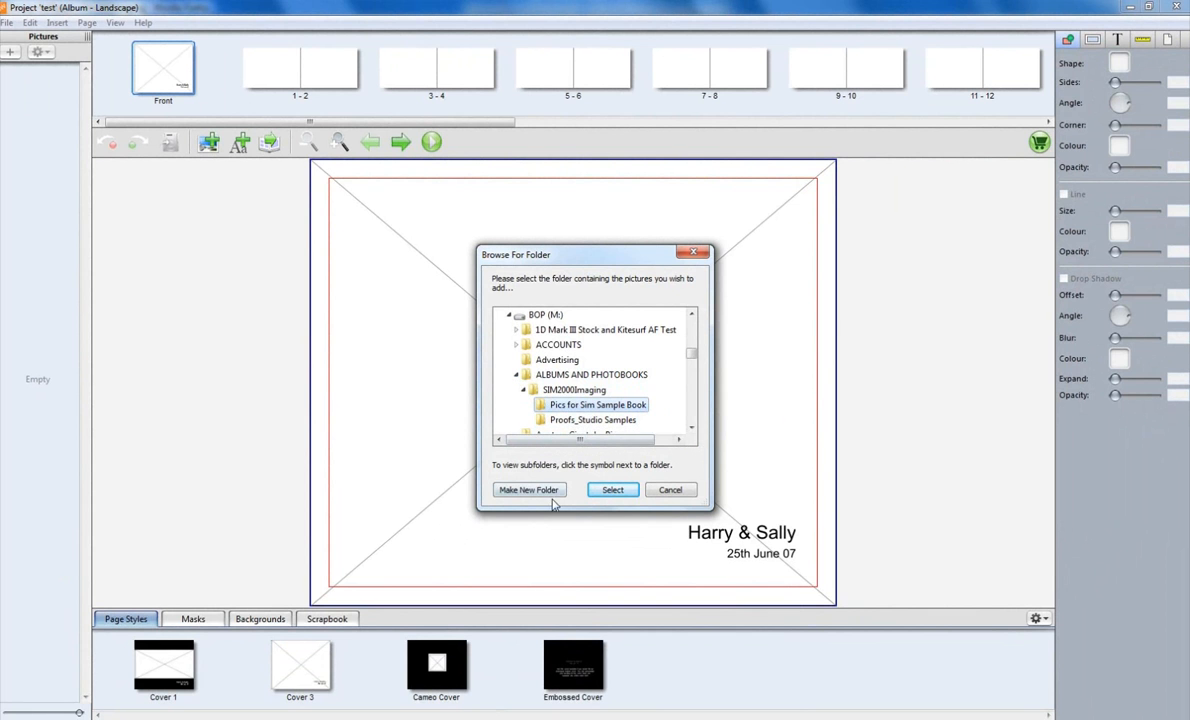
click(608, 491)
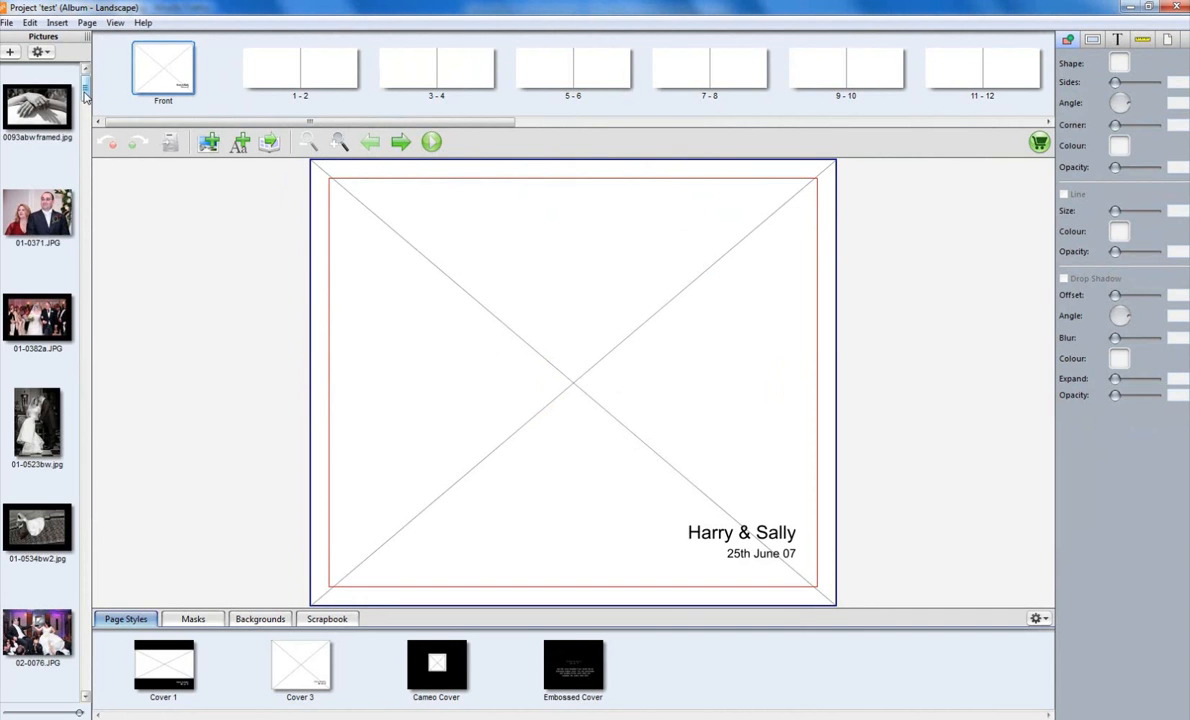
Look through the imported pictures and the album's page spreads from the front cover to the last pages.
scroll(85, 93, down, 3)
scroll(86, 92, up, 3)
mouse_move(85, 92)
mouse_down()
mouse_move(85, 252)
mouse_move(85, 82)
mouse_up()
drag(330, 121, 660, 133)
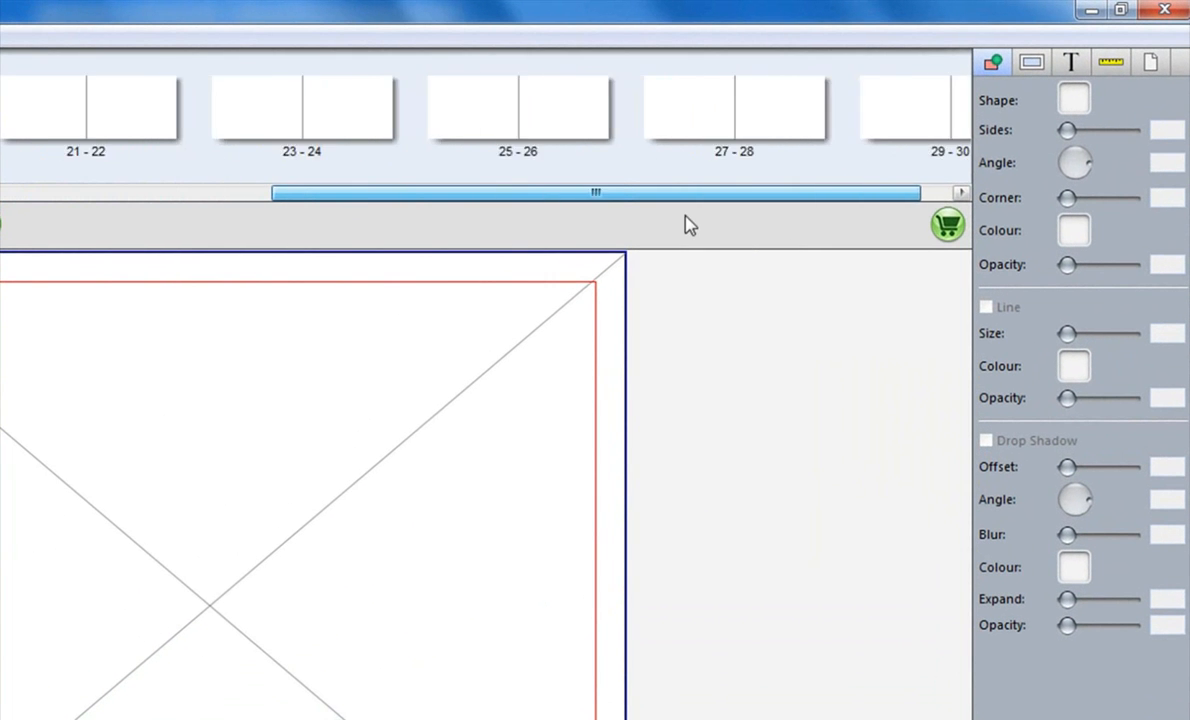
drag(690, 225, 887, 114)
drag(862, 198, 0, 218)
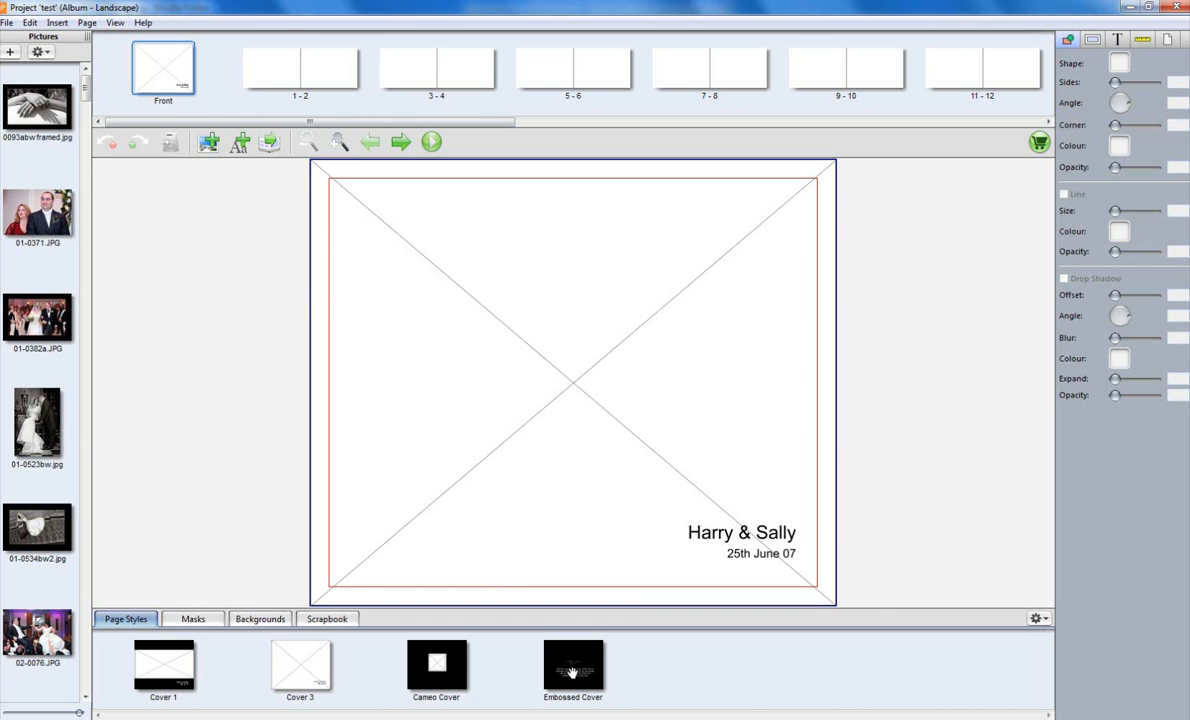
Try the Embossed Cover style on the front page, replace it with Cover 1, and apply the Halo3.png mask to its picture frame.
drag(572, 673, 568, 473)
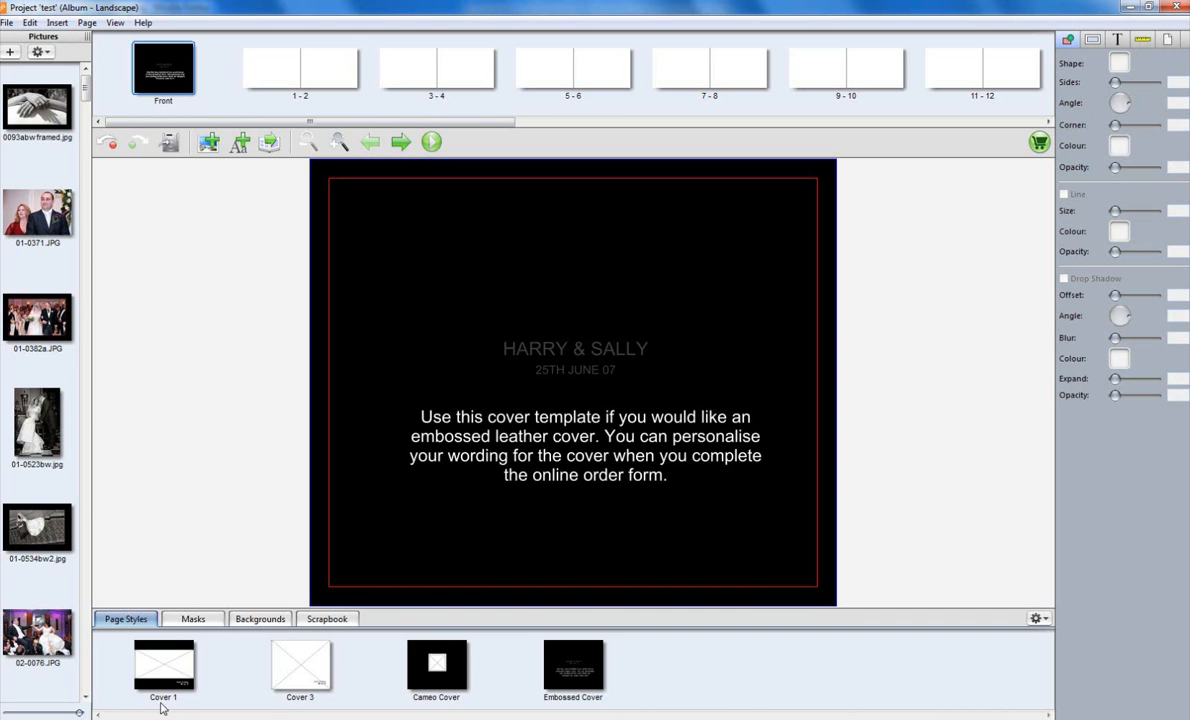
drag(179, 676, 458, 435)
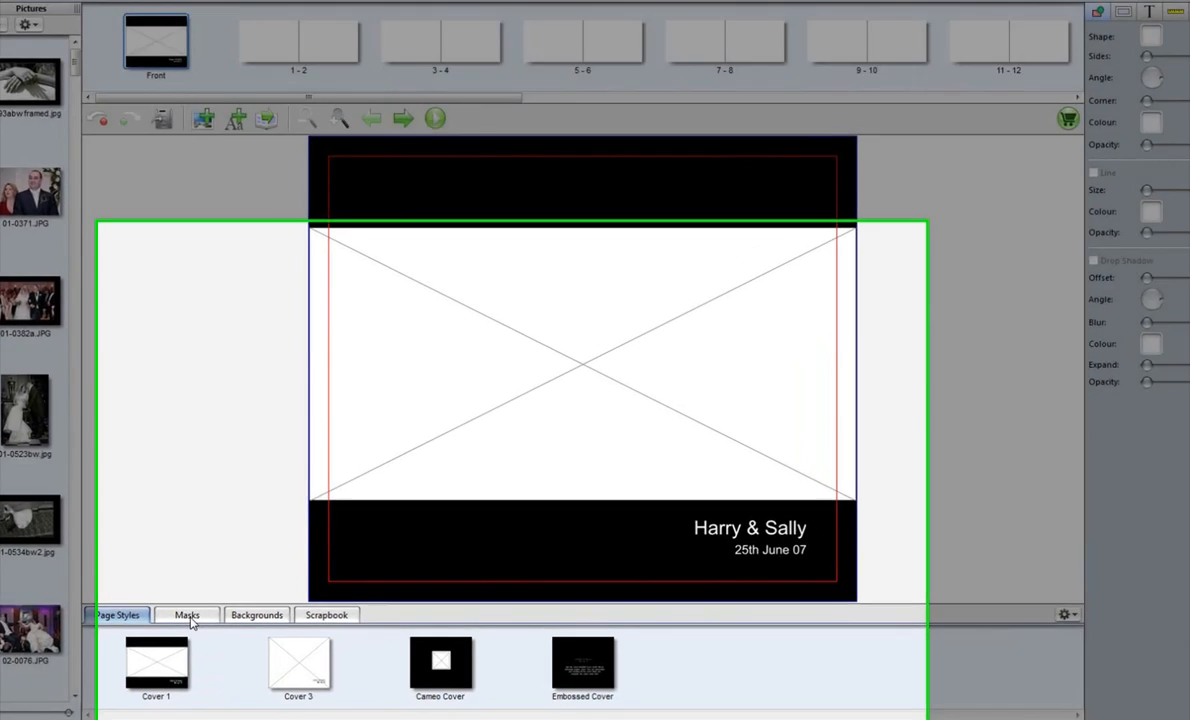
click(193, 619)
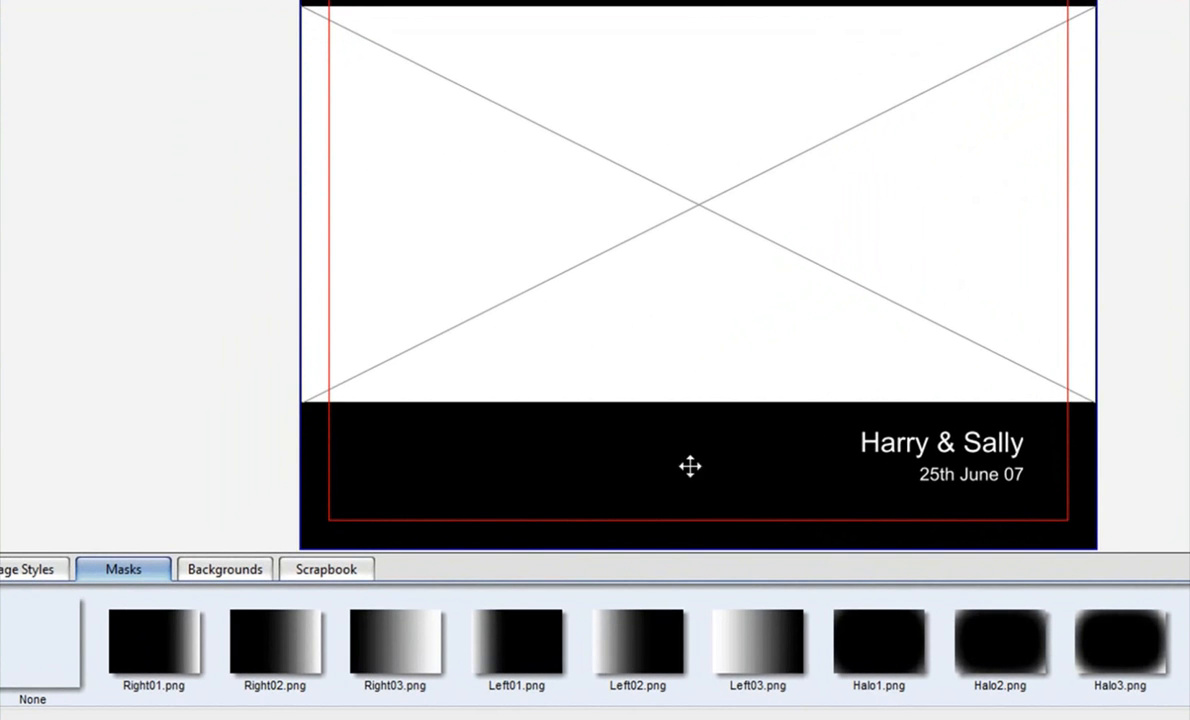
drag(1112, 654, 697, 218)
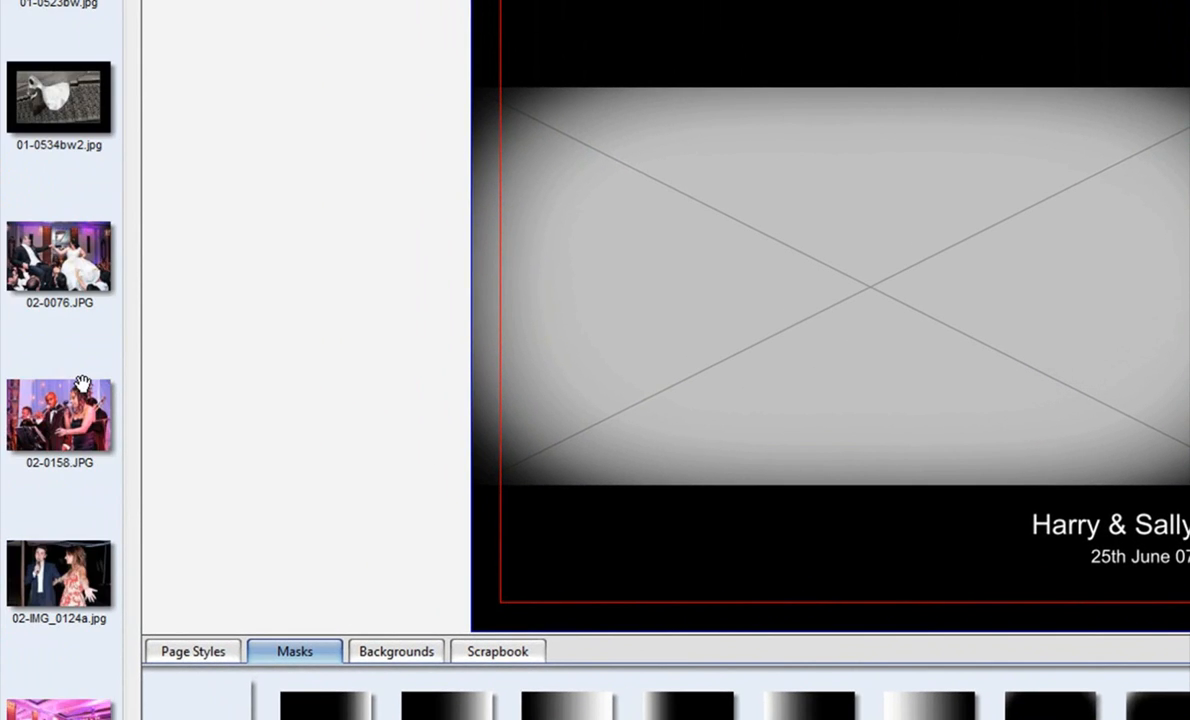
Place 2829frameda.jpg in the front cover's picture frame and remove the frame's mask.
scroll(105, 335, down, 10)
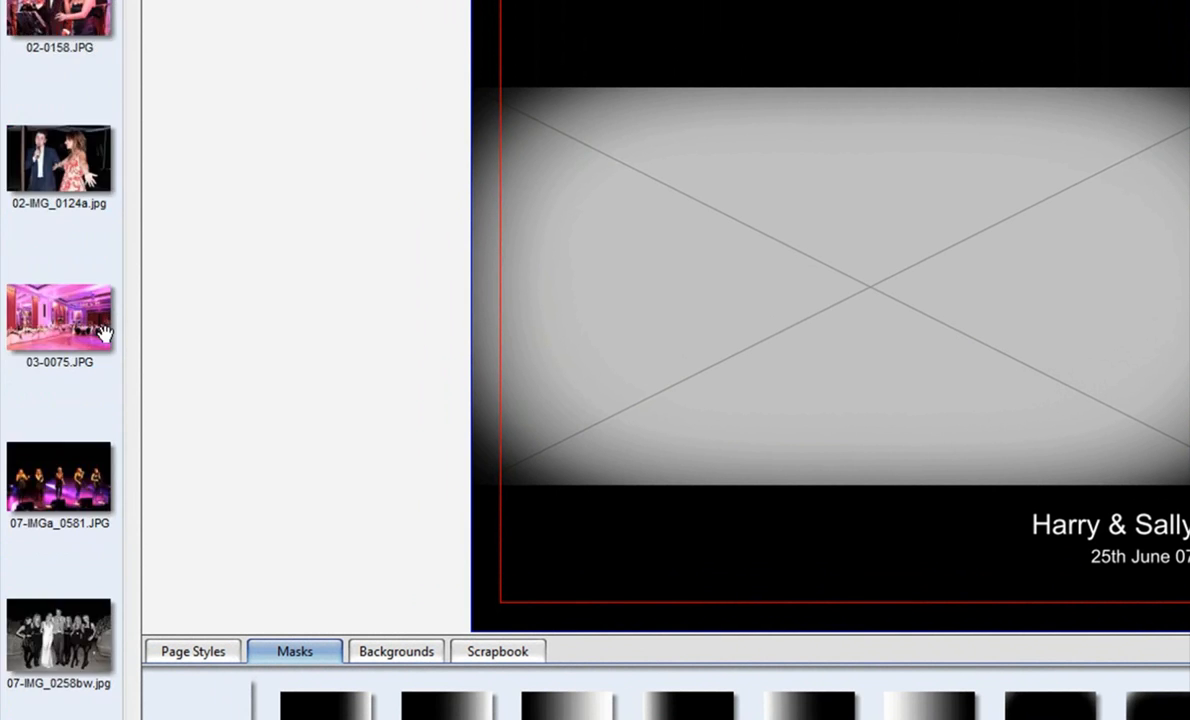
scroll(106, 348, down, 6)
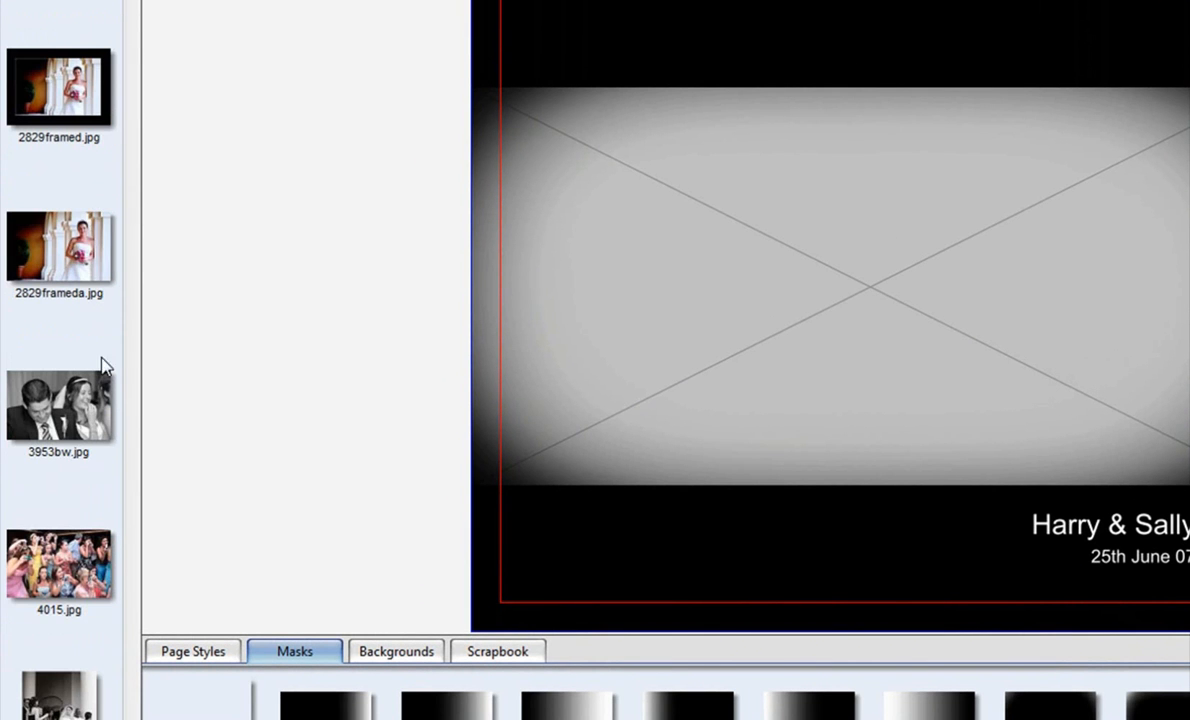
drag(72, 248, 800, 270)
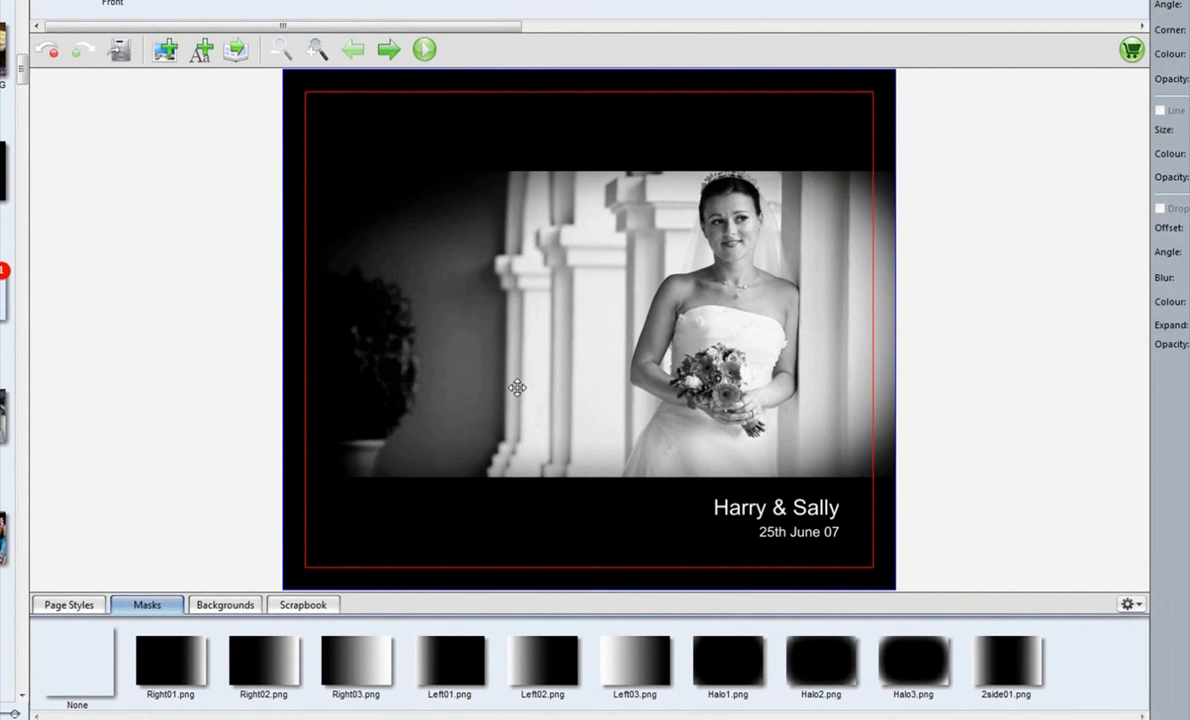
drag(77, 667, 77, 667)
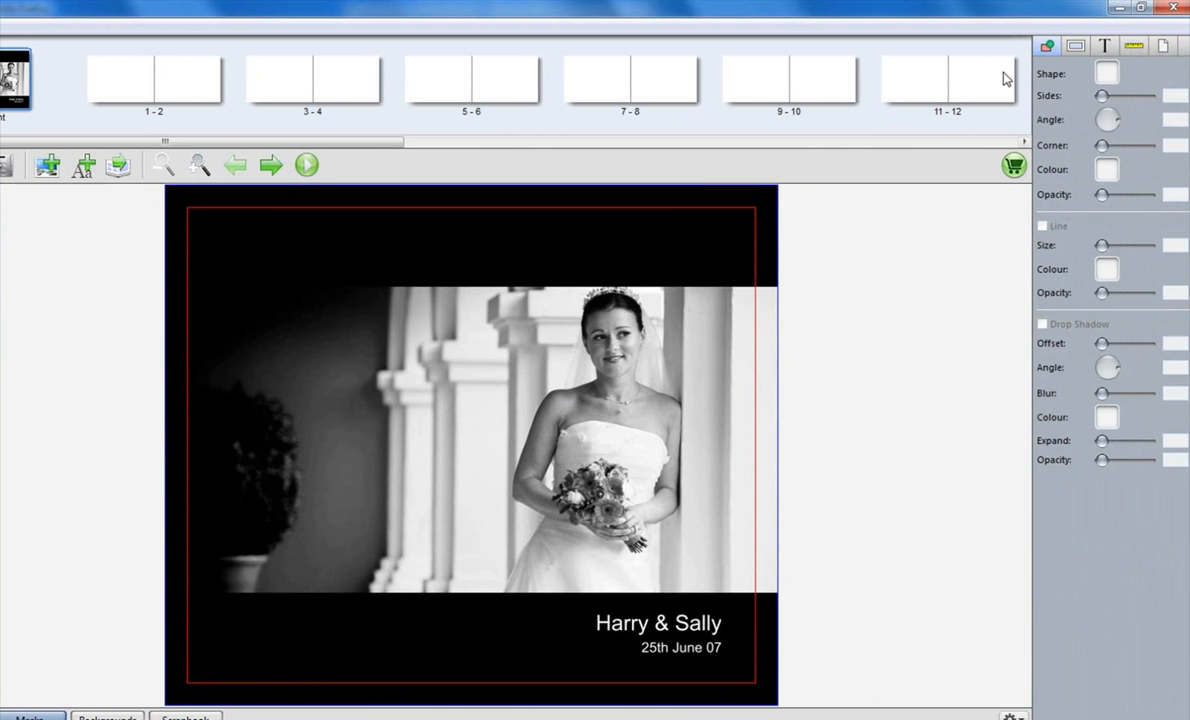
Set the colour mode of the front cover photo to Original.
click(1075, 47)
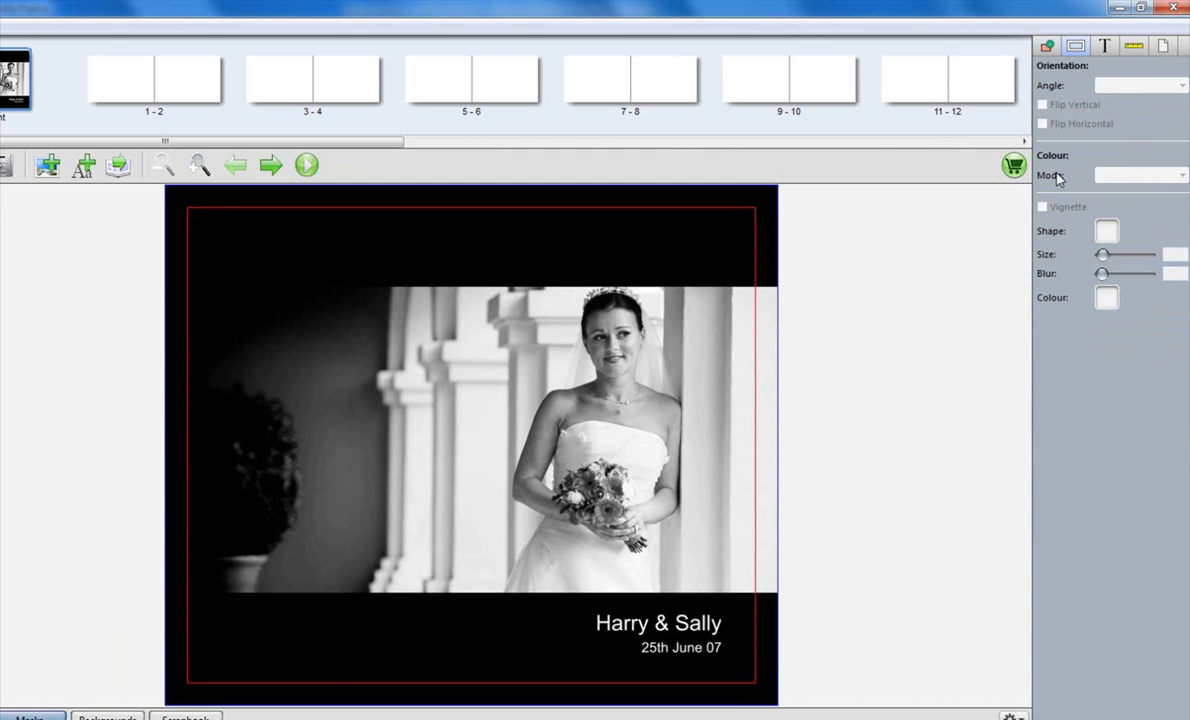
click(542, 370)
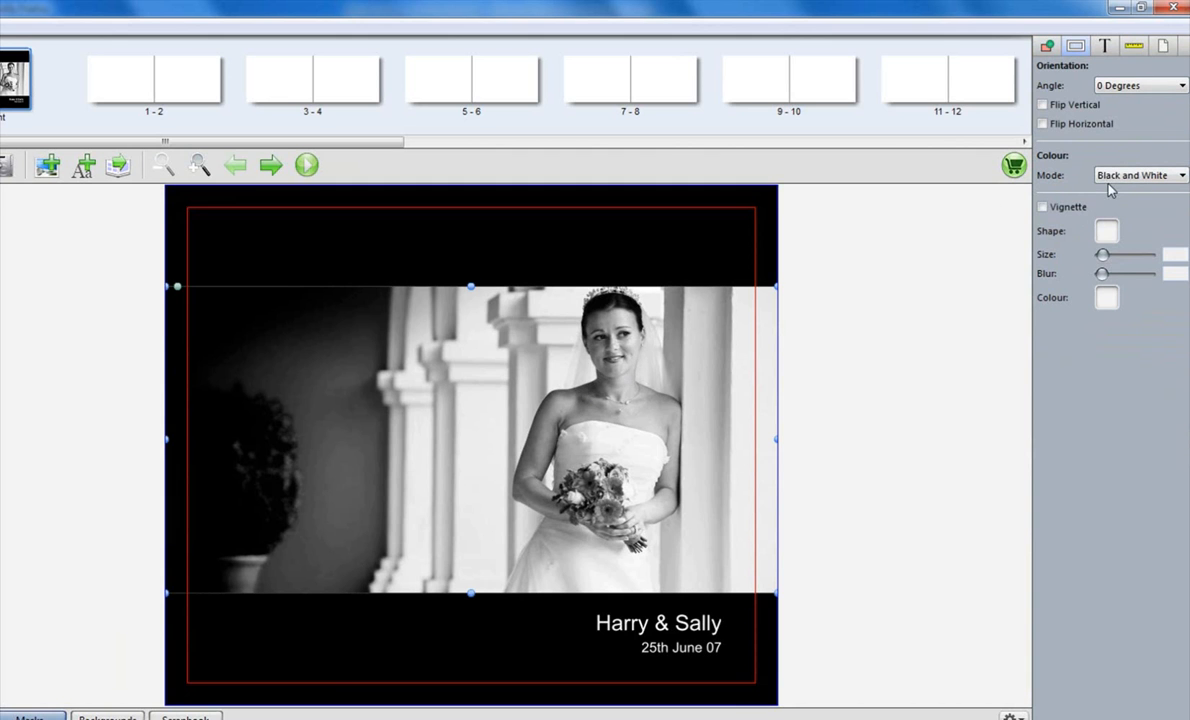
click(1110, 176)
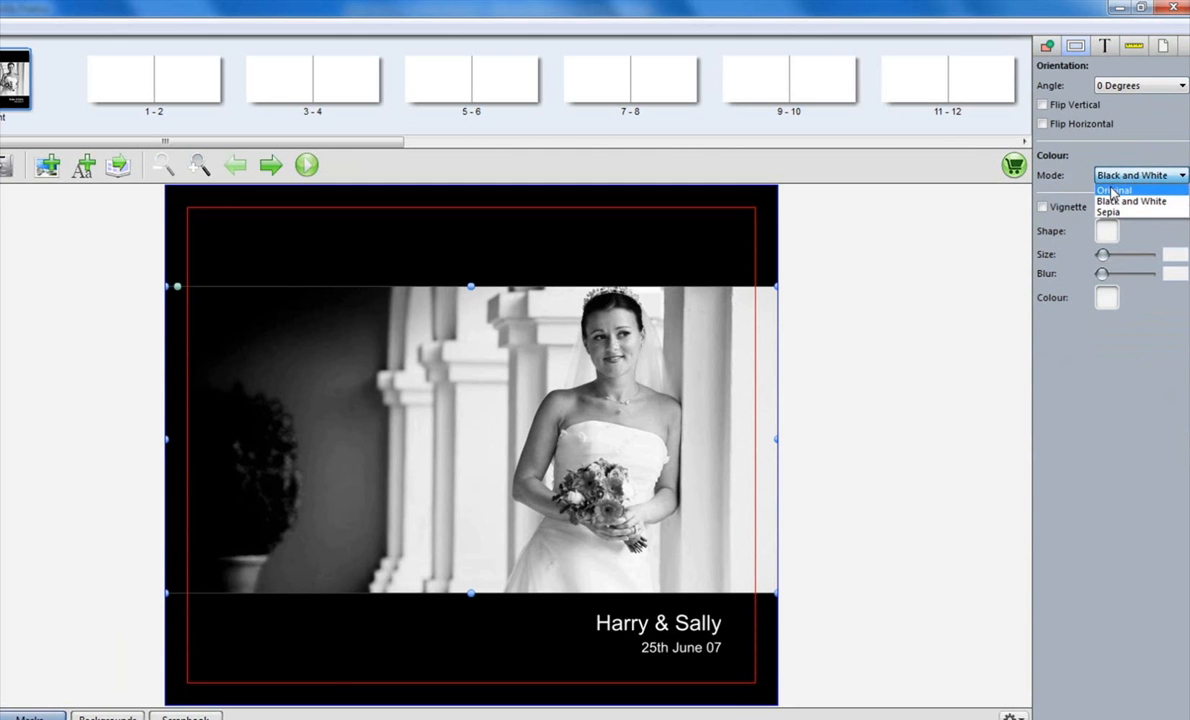
click(1113, 191)
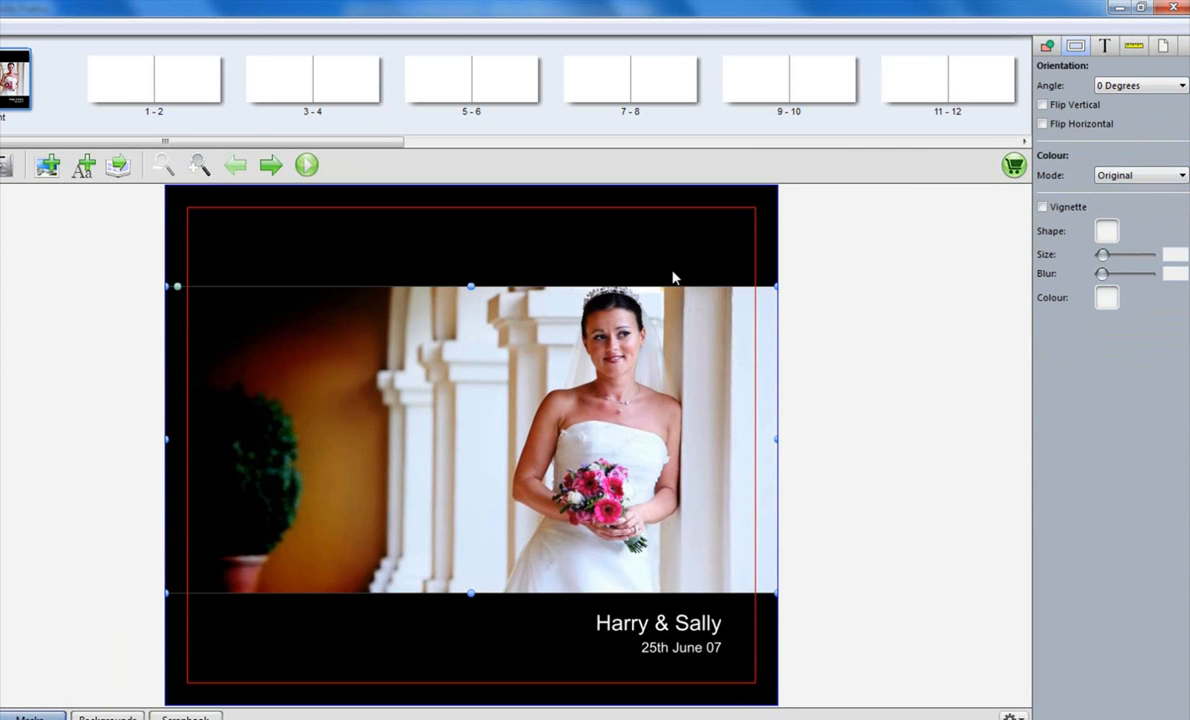
click(636, 392)
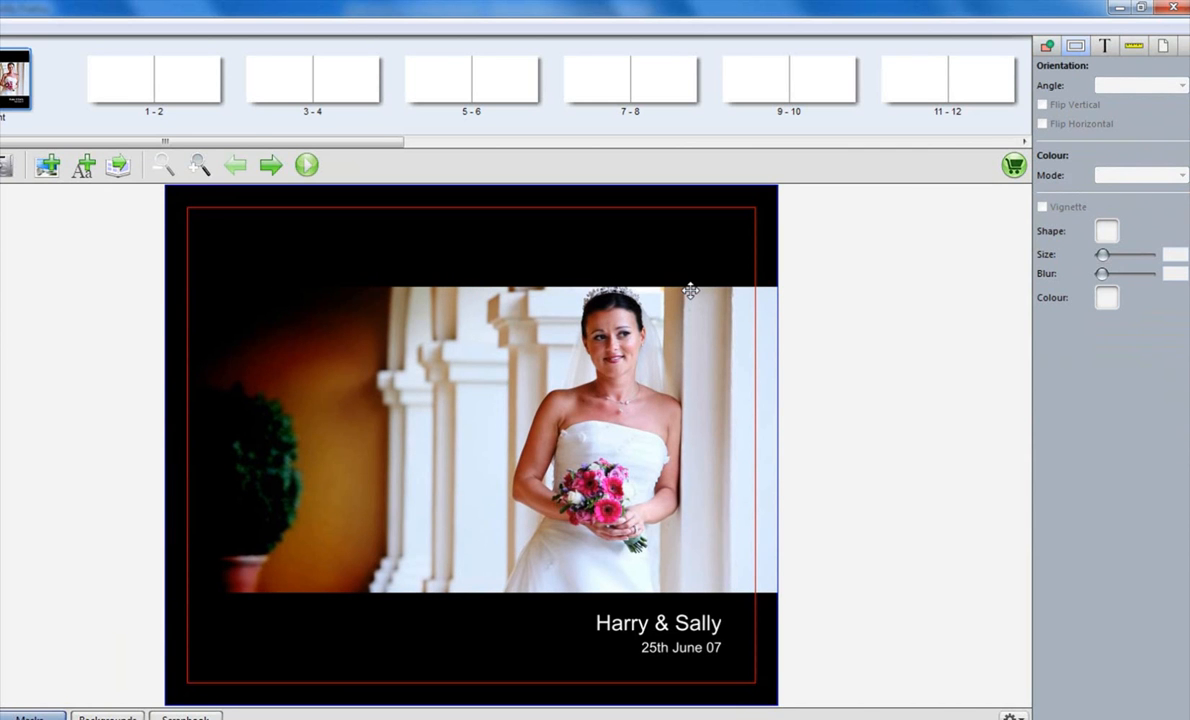
Add a white border of size 2 to the front cover photo.
click(1047, 45)
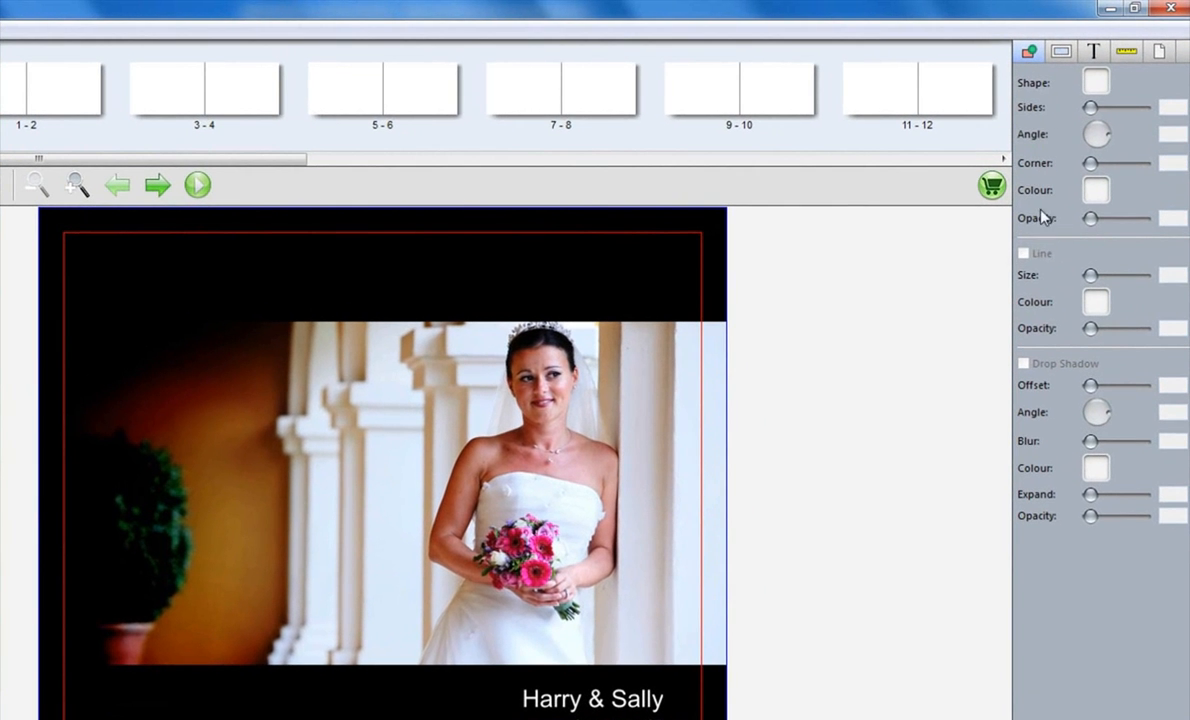
click(1025, 256)
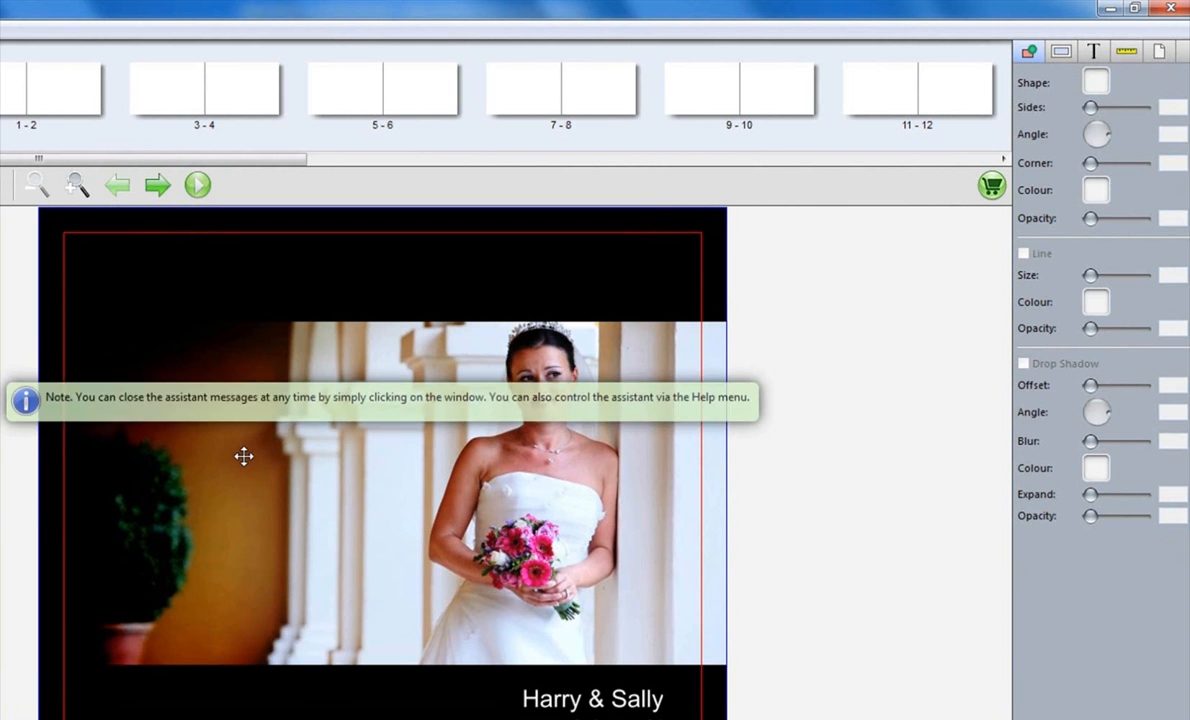
click(244, 456)
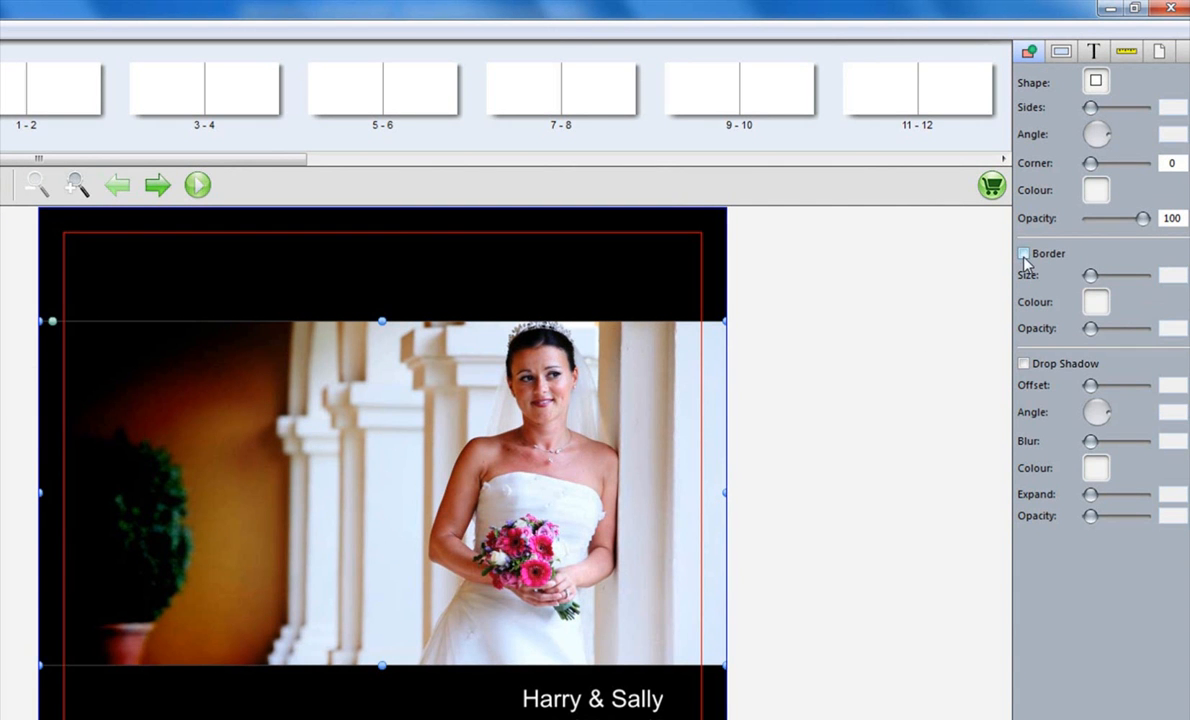
click(1023, 254)
click(1097, 304)
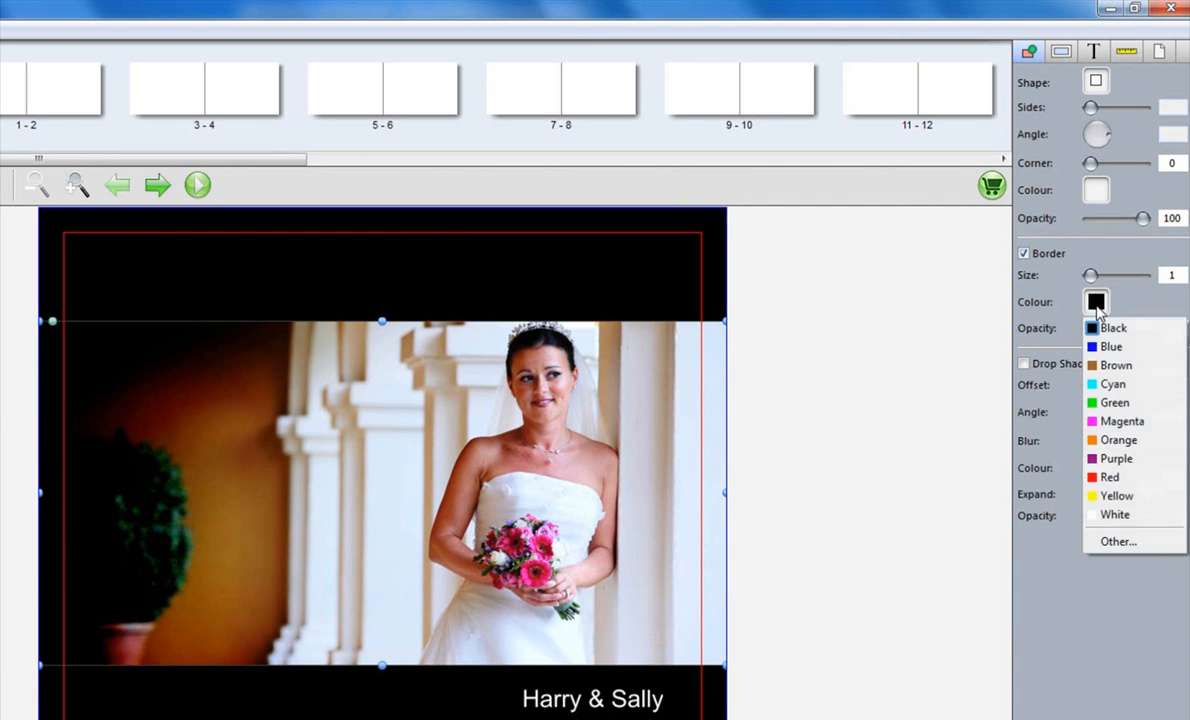
click(1107, 515)
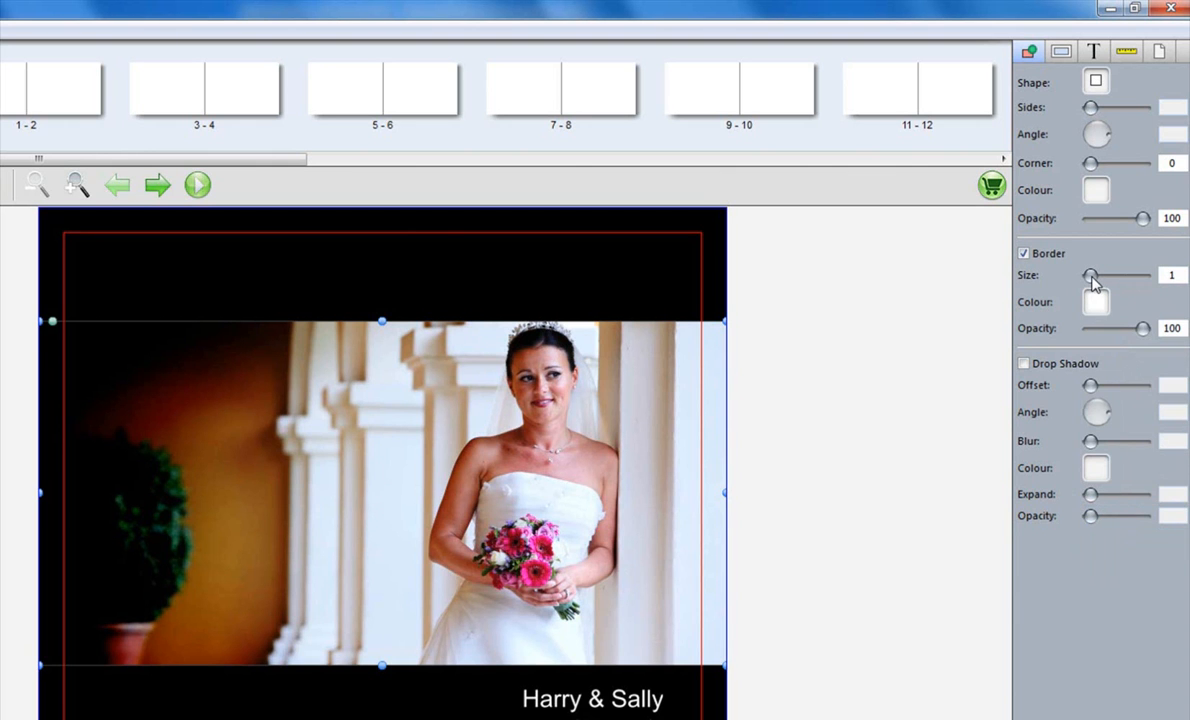
drag(1093, 283, 1096, 277)
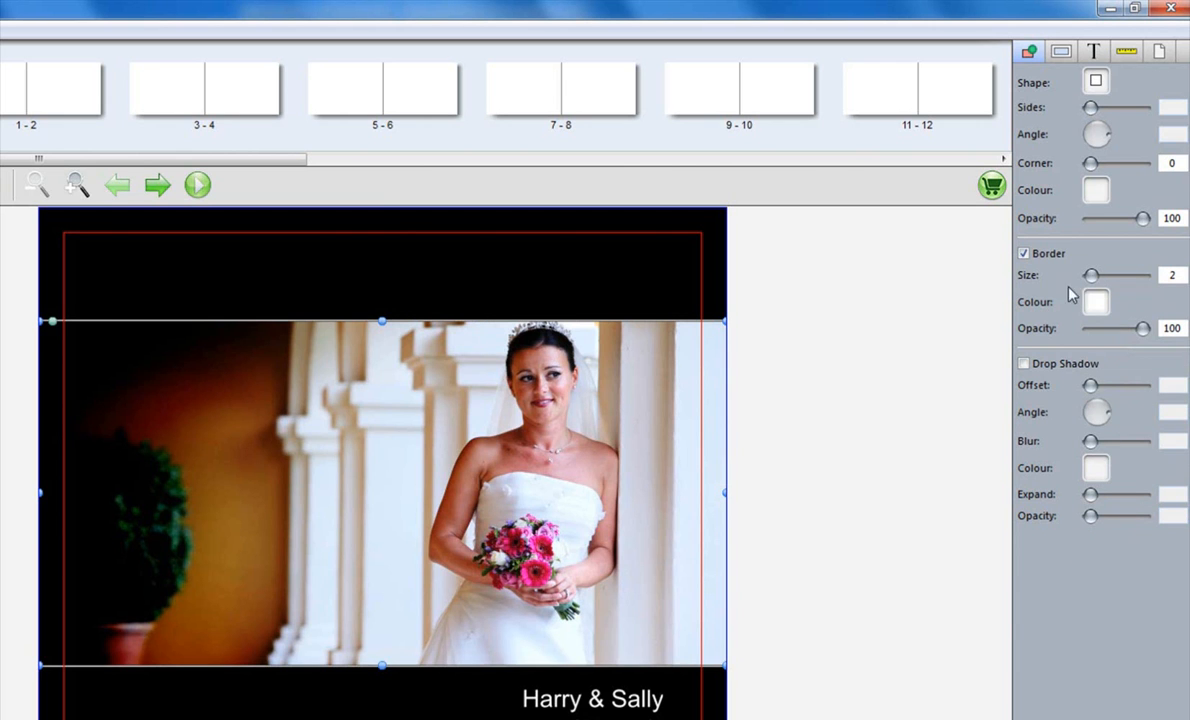
click(651, 284)
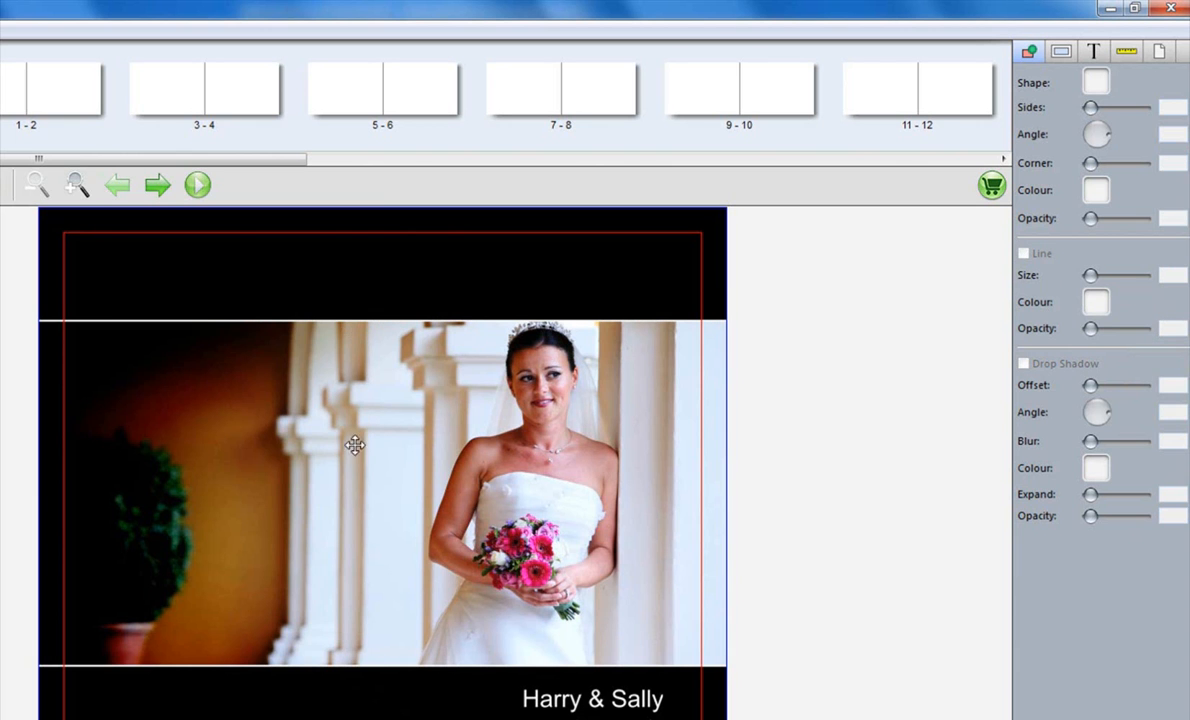
Move the names-and-date text box sideways beneath the front cover photo.
click(558, 701)
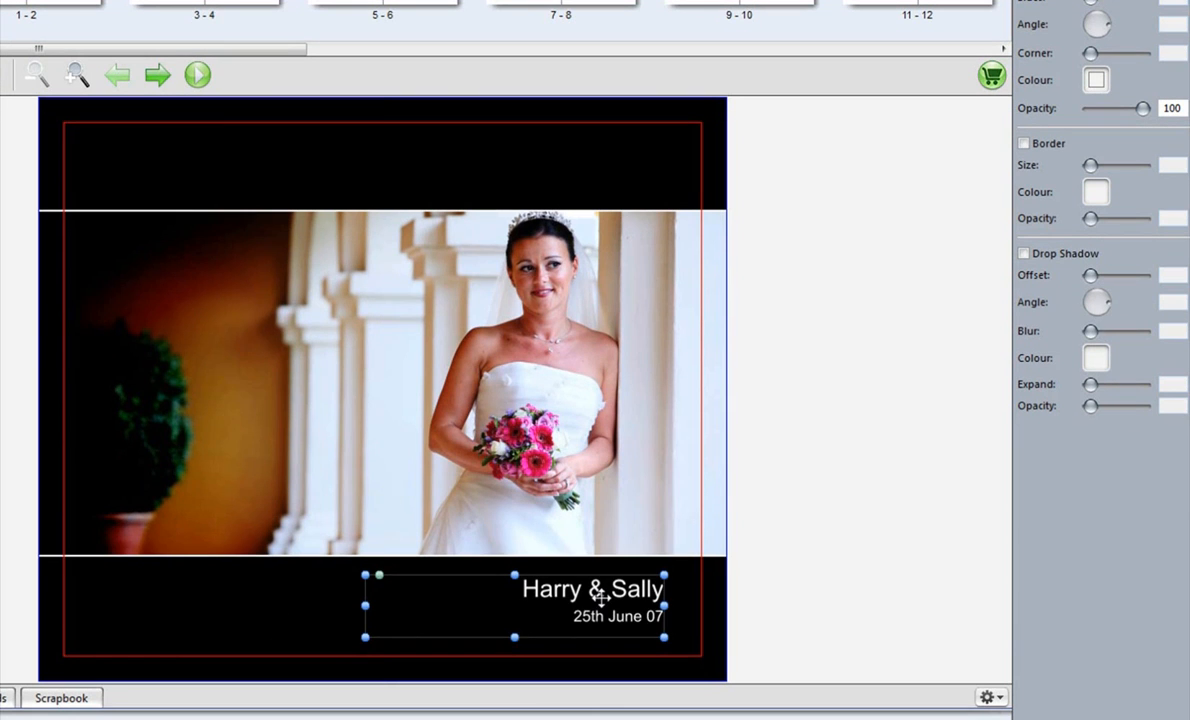
drag(601, 646, 509, 646)
drag(509, 598, 598, 594)
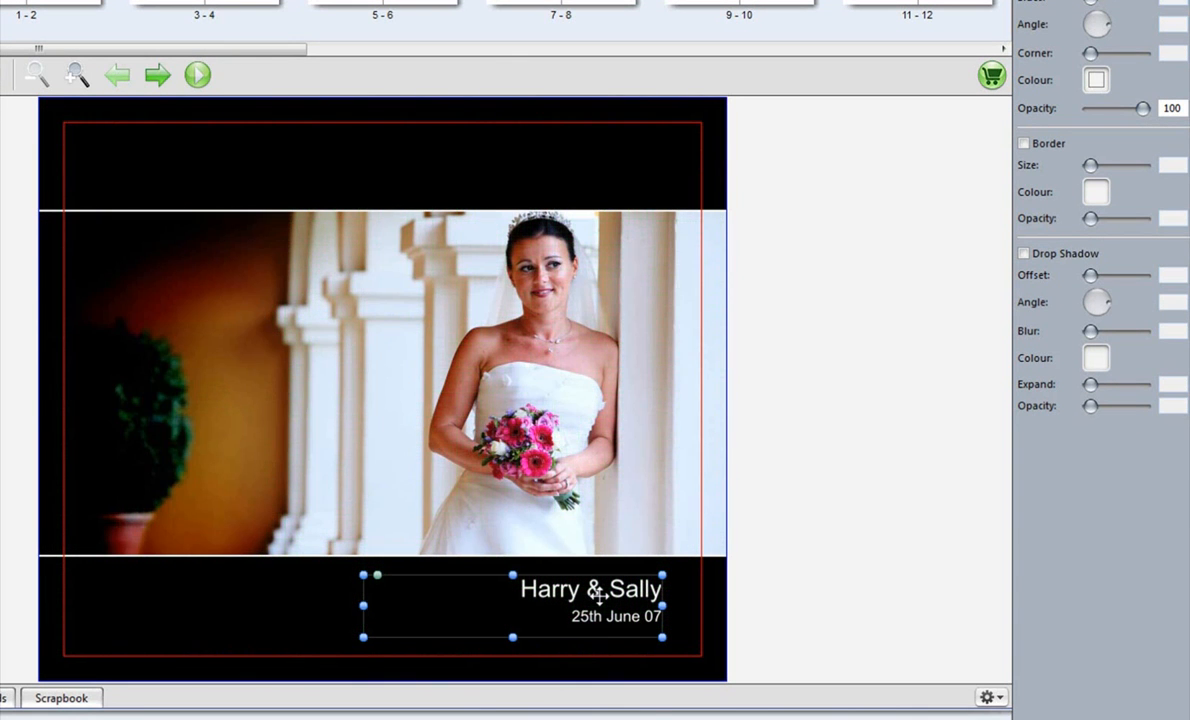
Examine the fonts available in the text editor for the names-and-date text, and leave it without applying changes.
double_click(598, 594)
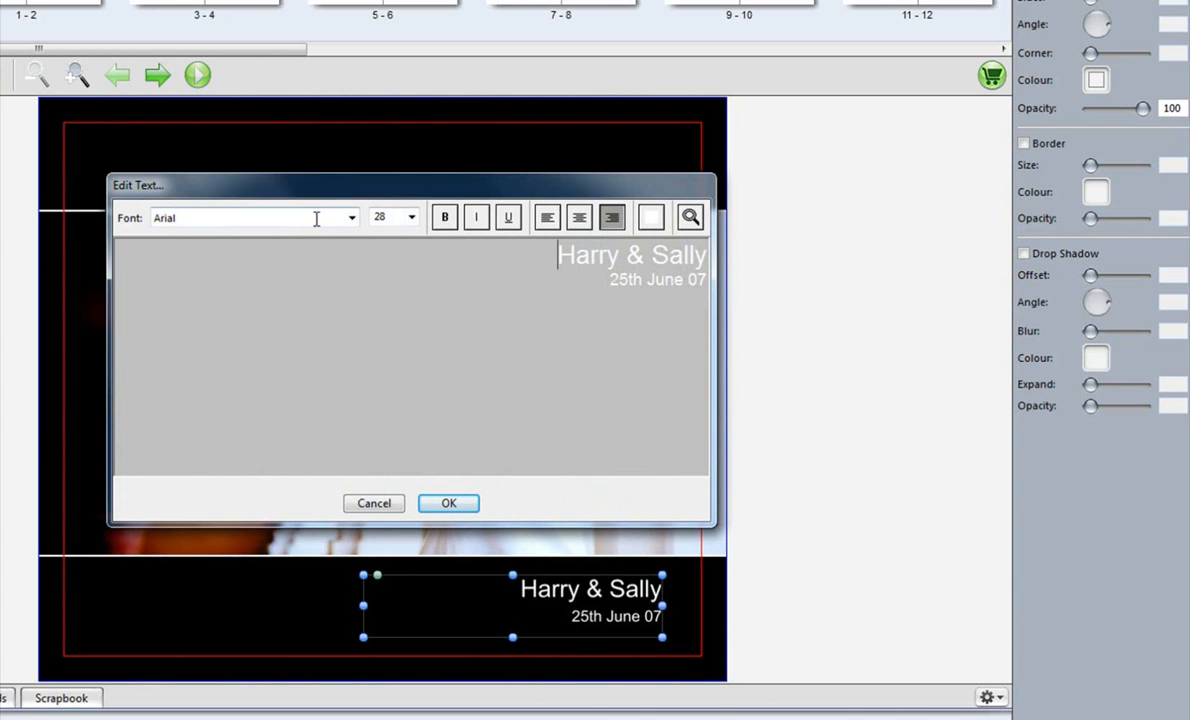
click(352, 219)
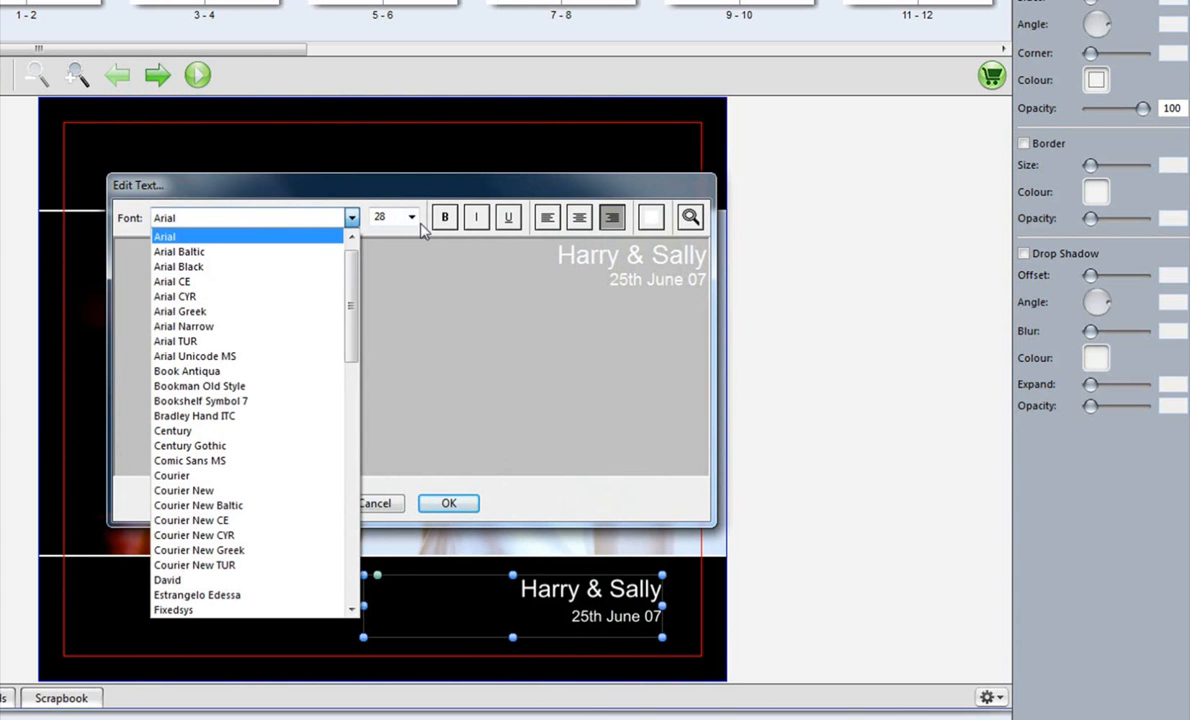
key(Down)
key(Down)
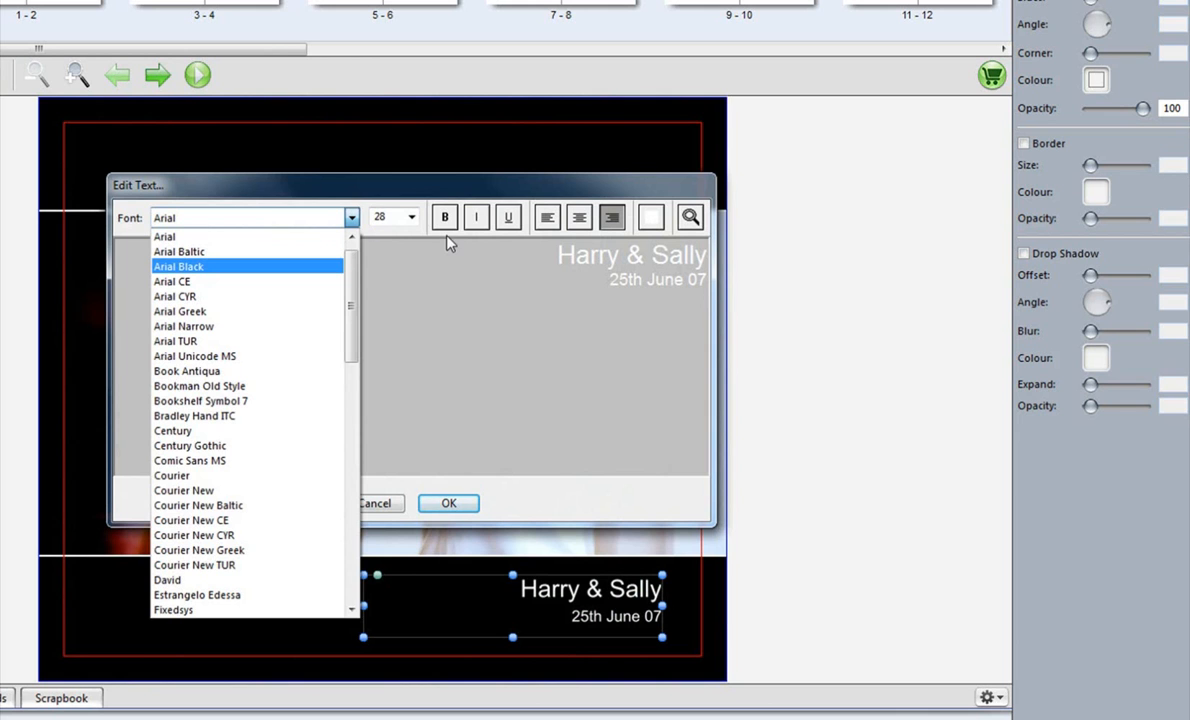
key(Up)
key(Up)
key(Return)
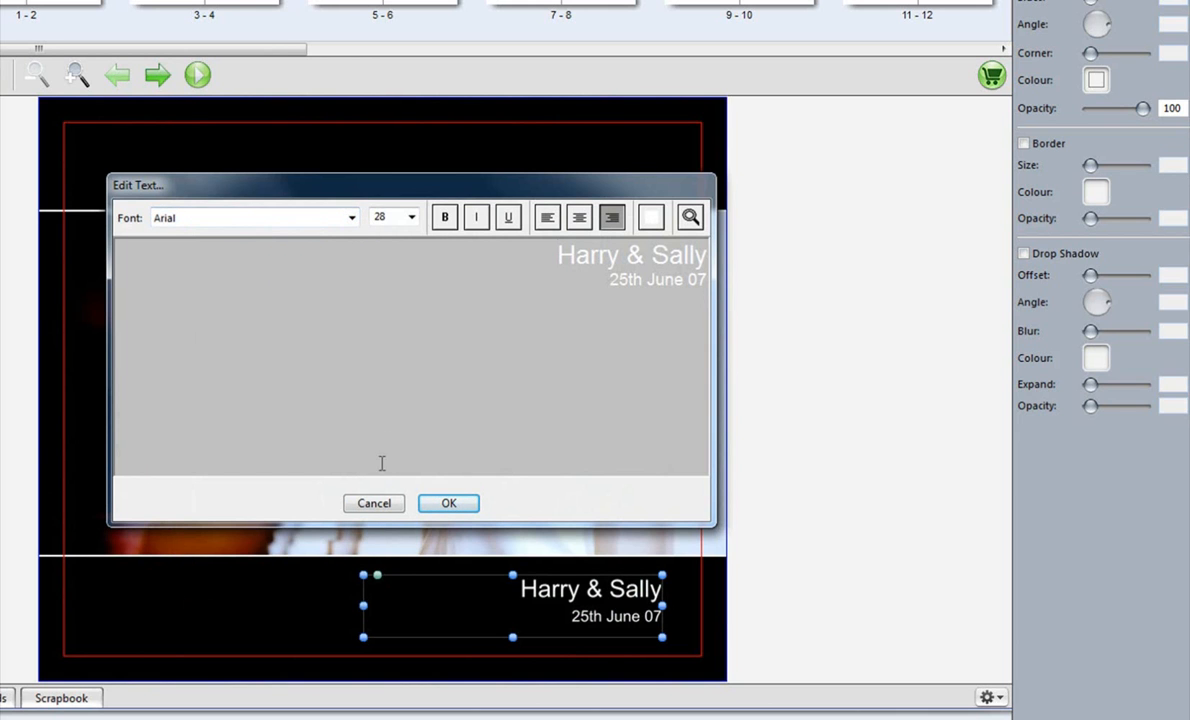
click(374, 503)
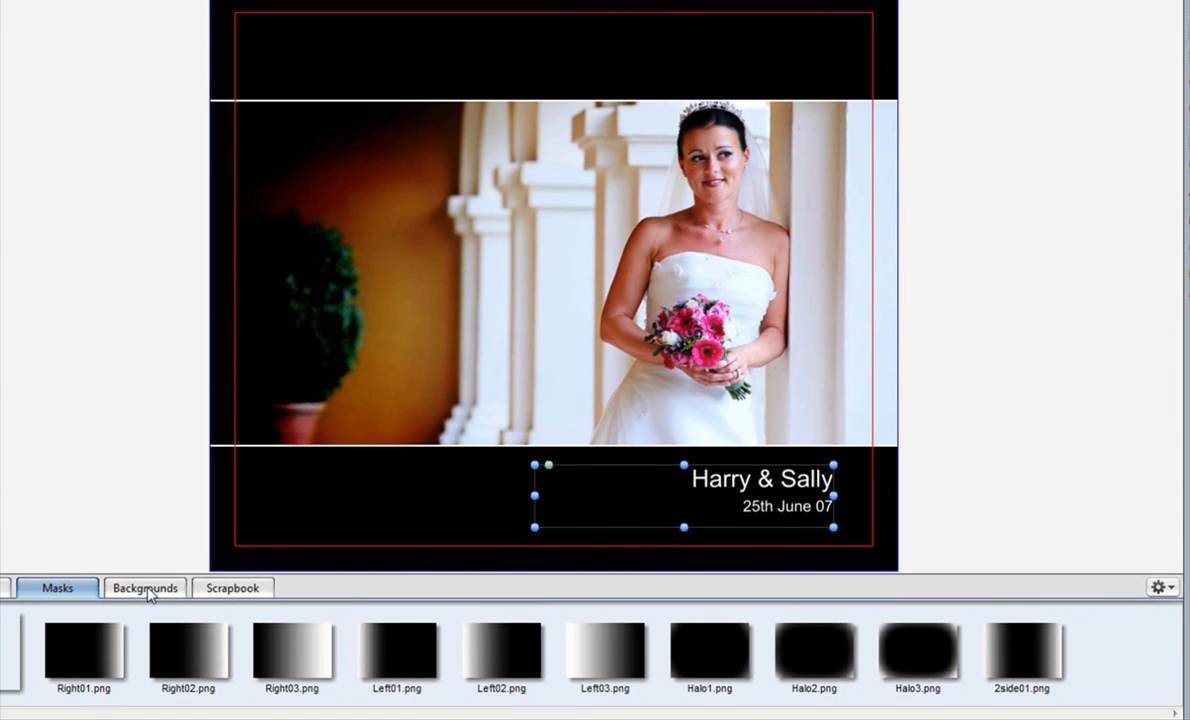
Try the ArtLD 4.jpg background on the front cover and restore the plain black background.
click(146, 590)
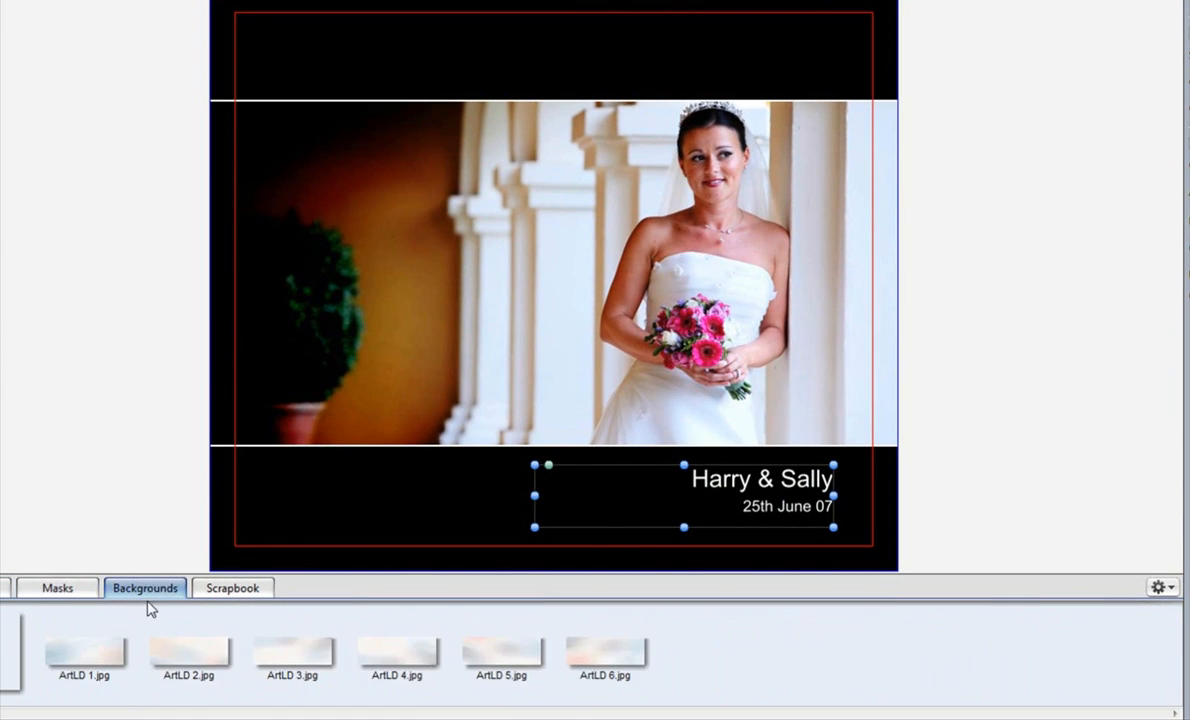
drag(410, 657, 426, 515)
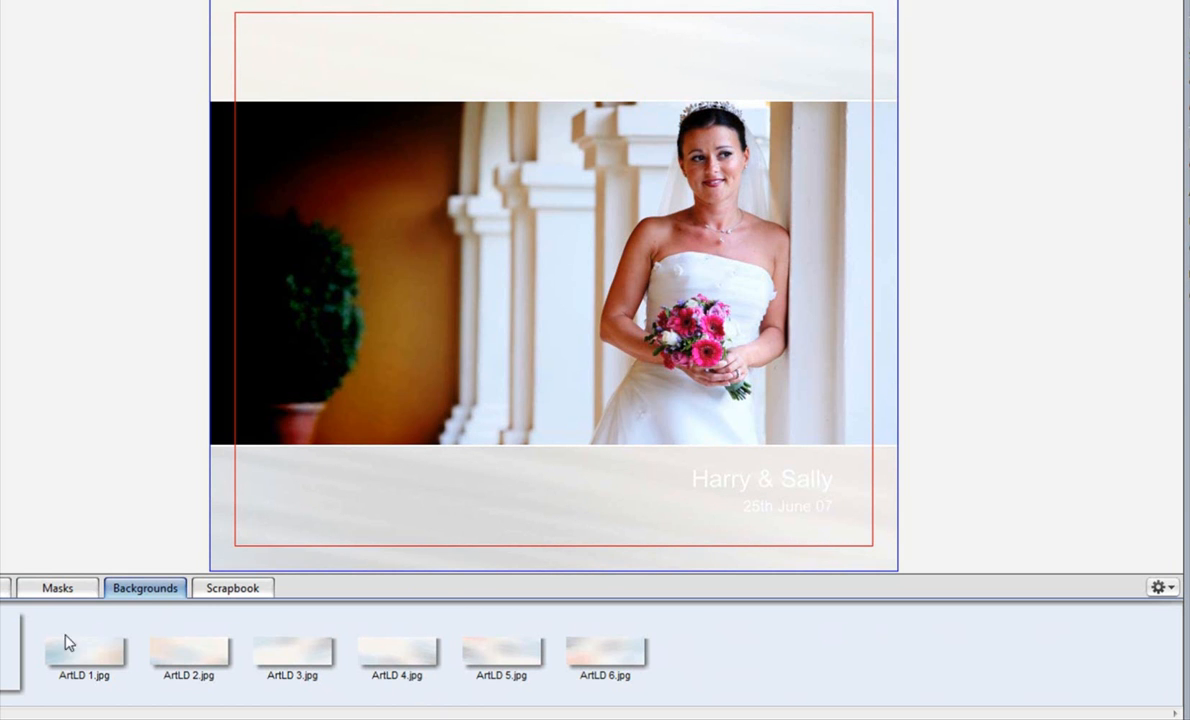
drag(10, 650, 346, 502)
Place the Art 3H Small scrapbook frames over the cover photo and fill the uppermost frame with 67-IMG_5777bbw.jpg.
click(245, 589)
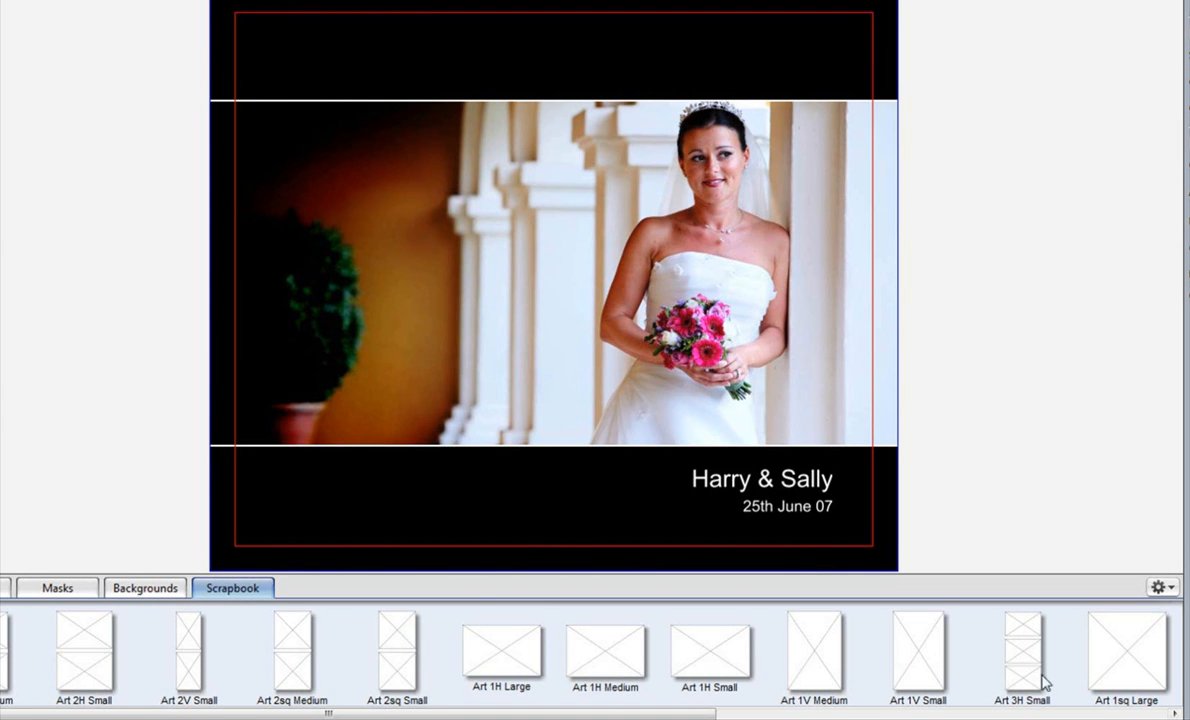
drag(1028, 668, 390, 262)
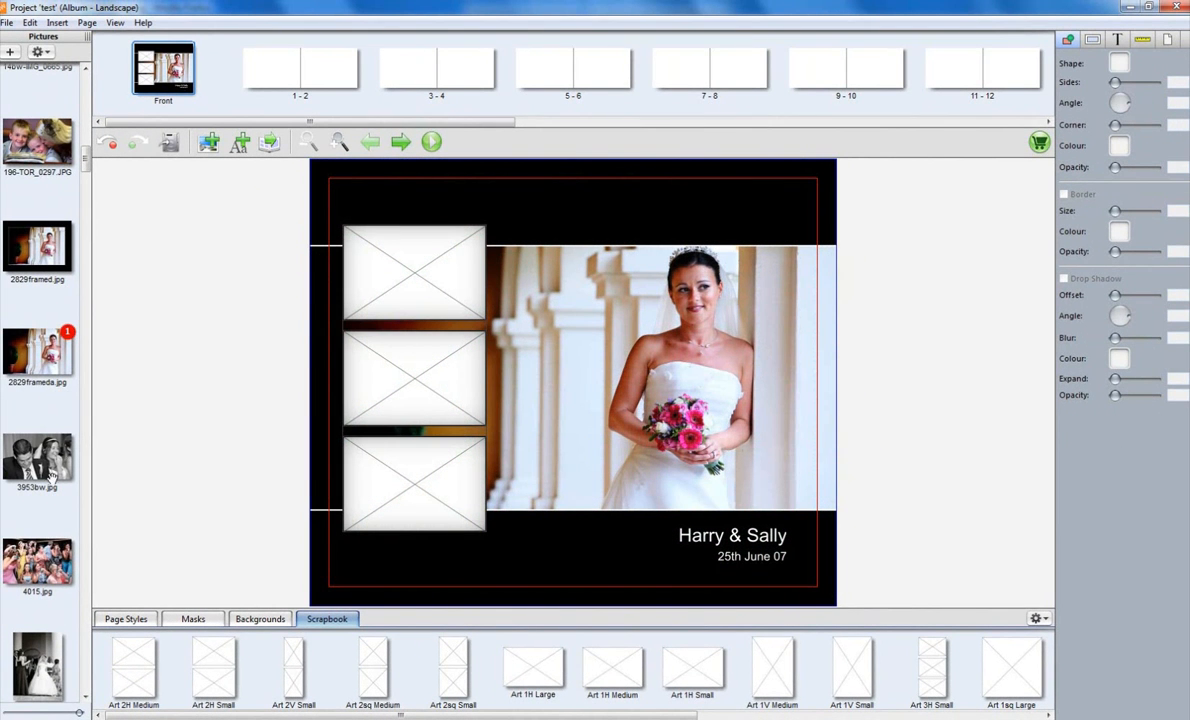
scroll(52, 476, down, 4)
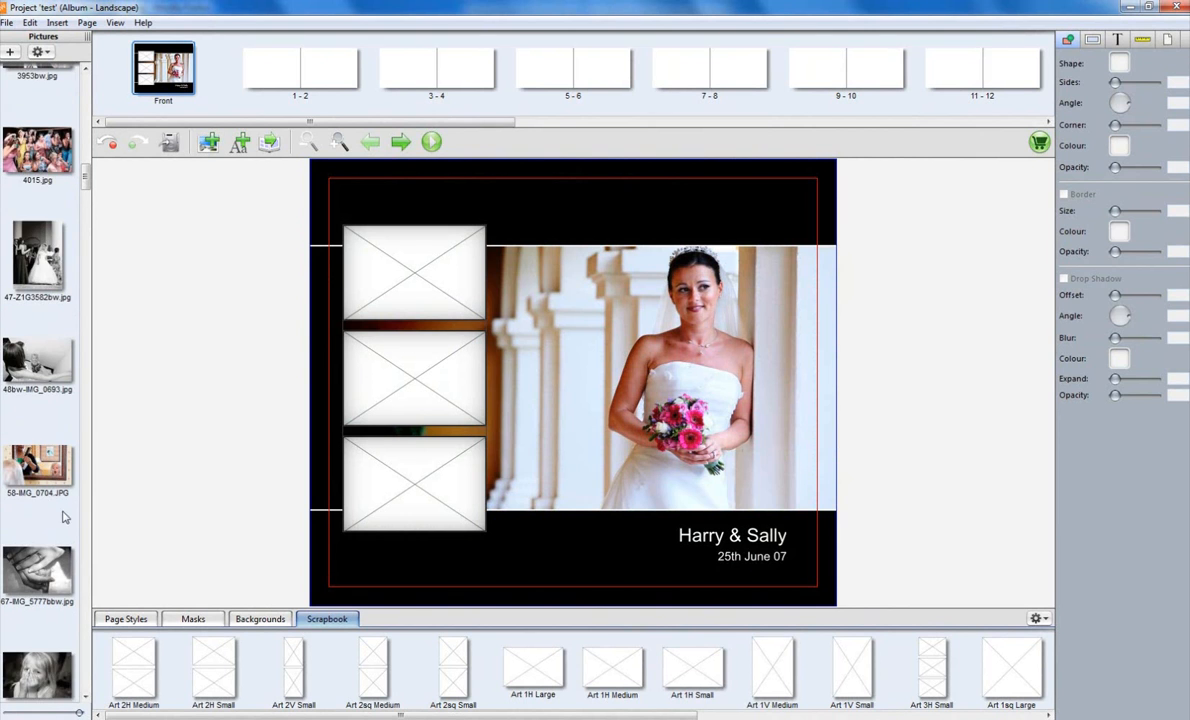
scroll(96, 607, down, 1)
drag(44, 437, 417, 279)
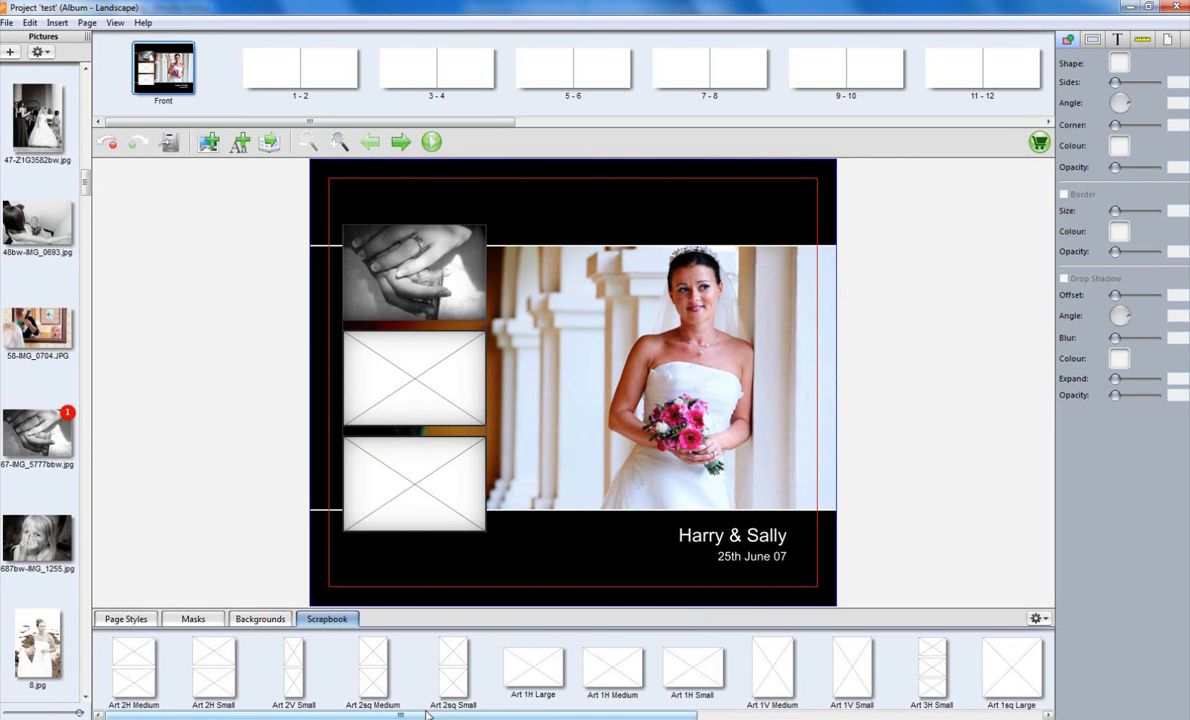
Fill the middle scrapbook frame with 687bw-IMG_1255.jpg and the lowest frame with brown-101.jpg.
drag(30, 530, 405, 366)
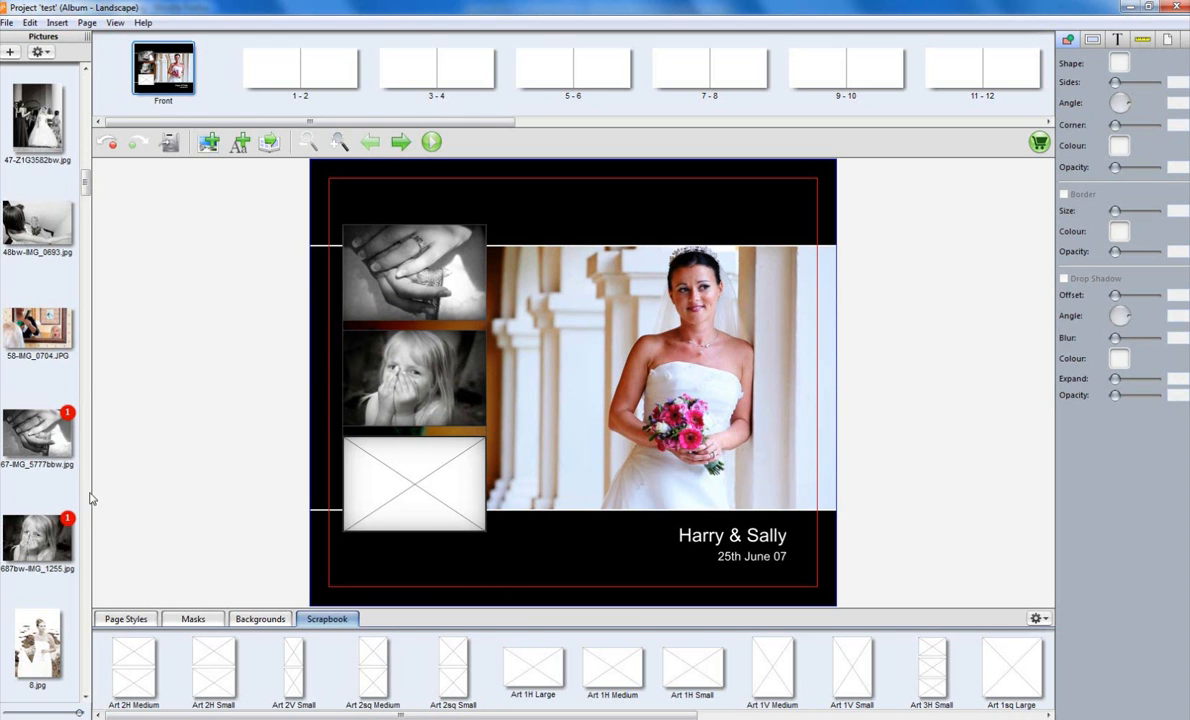
scroll(68, 503, down, 4)
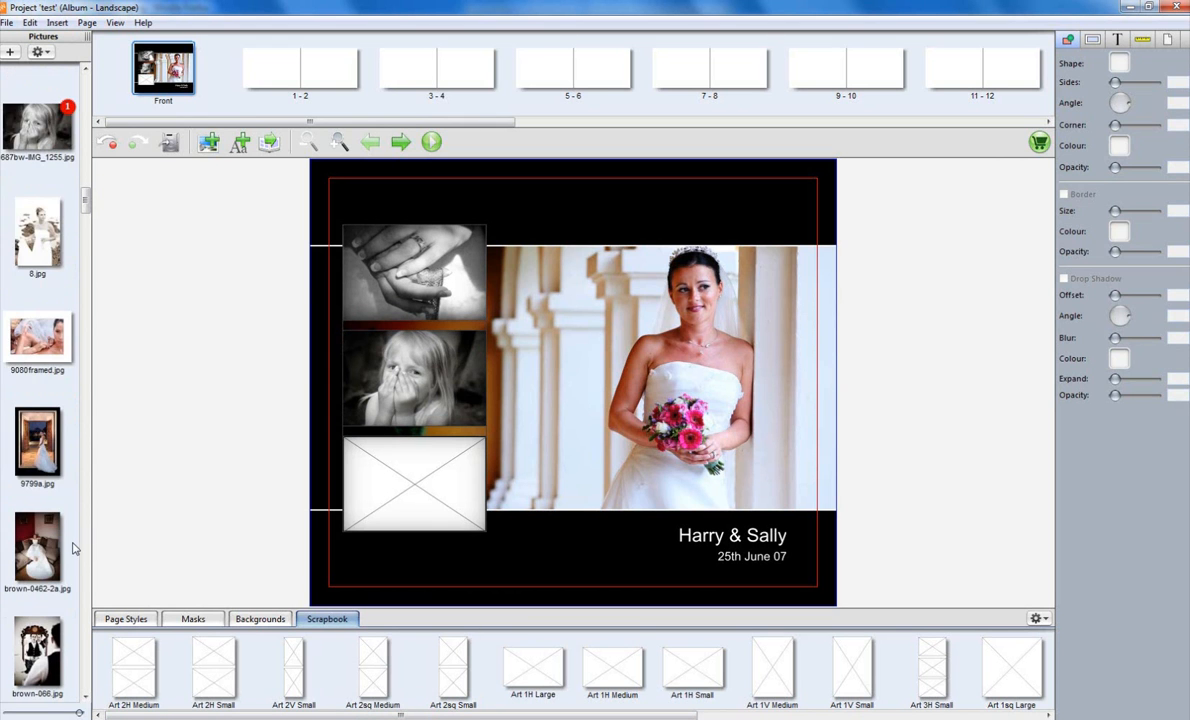
scroll(70, 530, down, 4)
drag(56, 455, 382, 488)
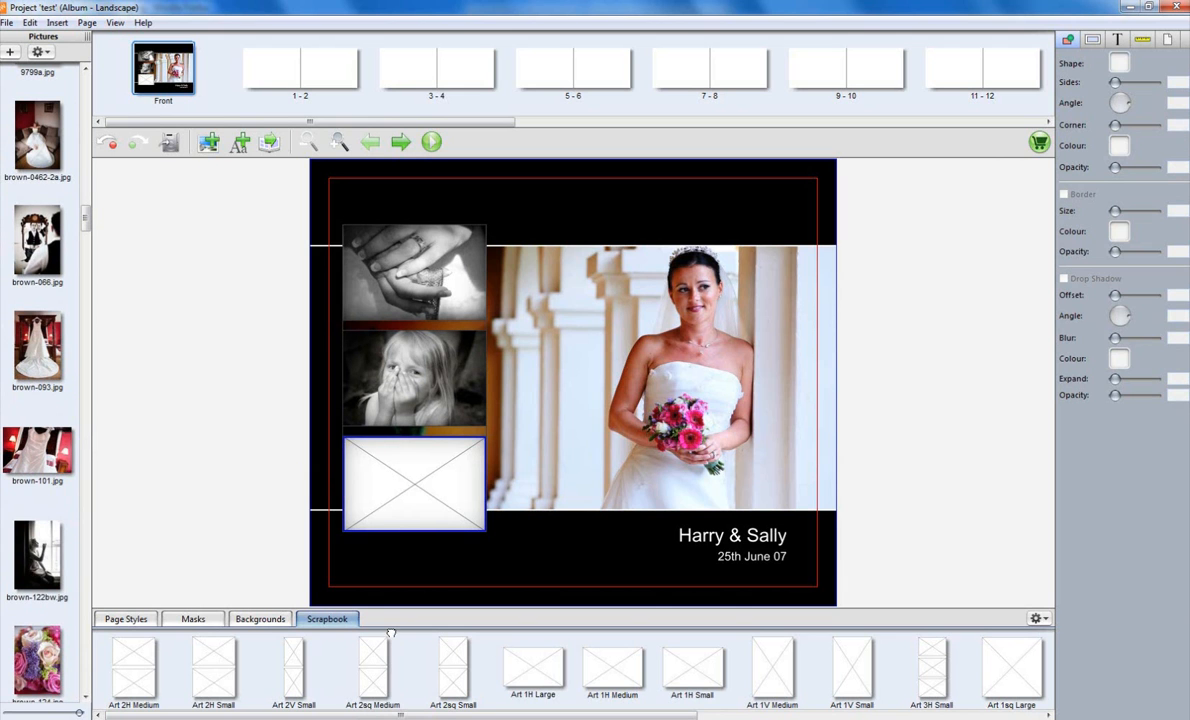
scroll(37, 400, down, 3)
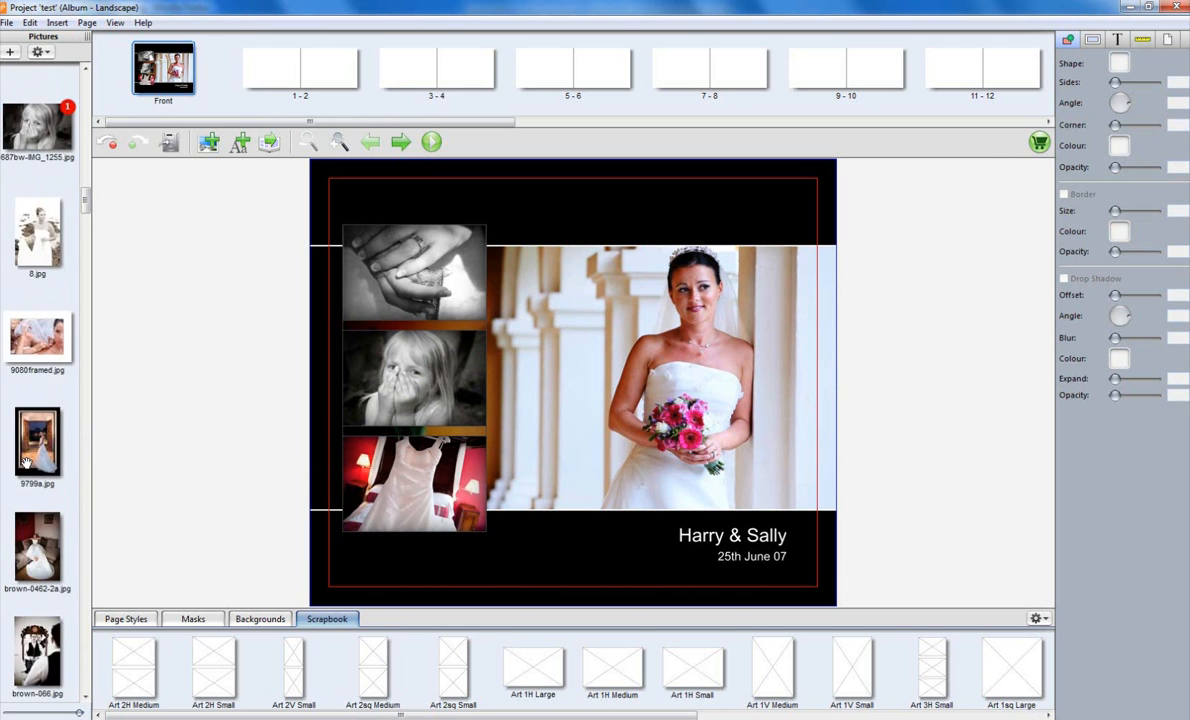
scroll(50, 535, up, 5)
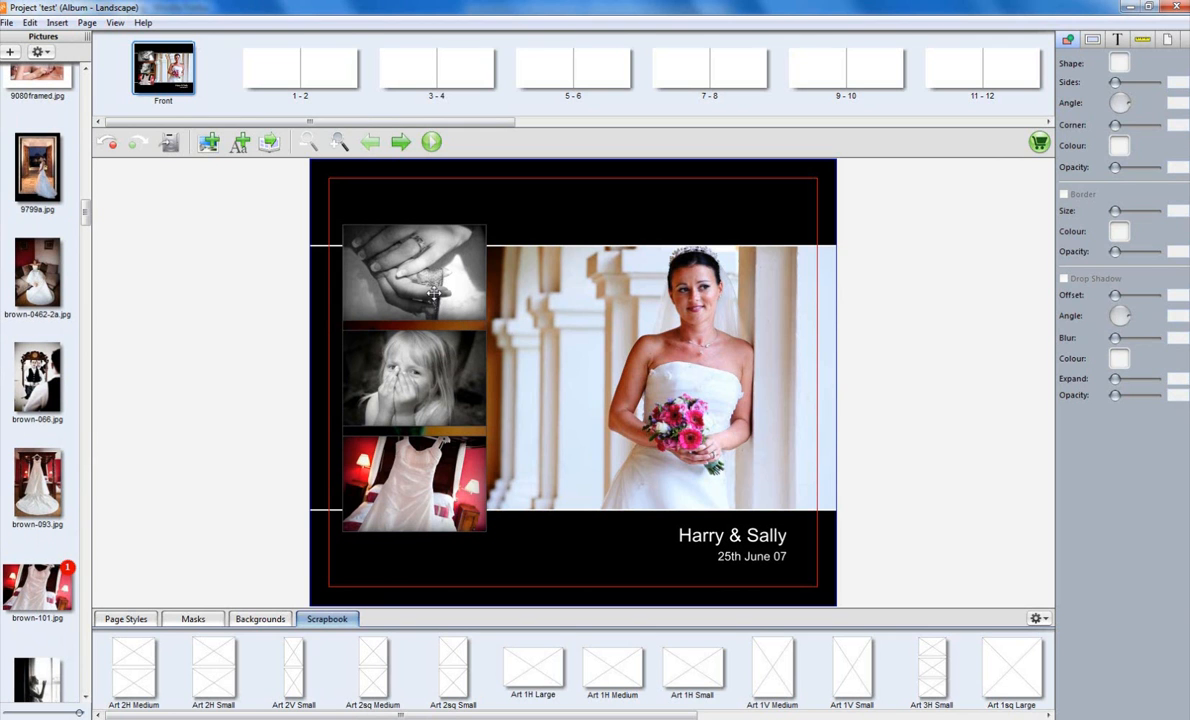
Shift the three-picture group slightly sideways, and undo the move, the picture placements and the scrapbook frames on the front cover.
mouse_move(433, 288)
mouse_down()
mouse_move(581, 290)
mouse_move(451, 281)
mouse_up()
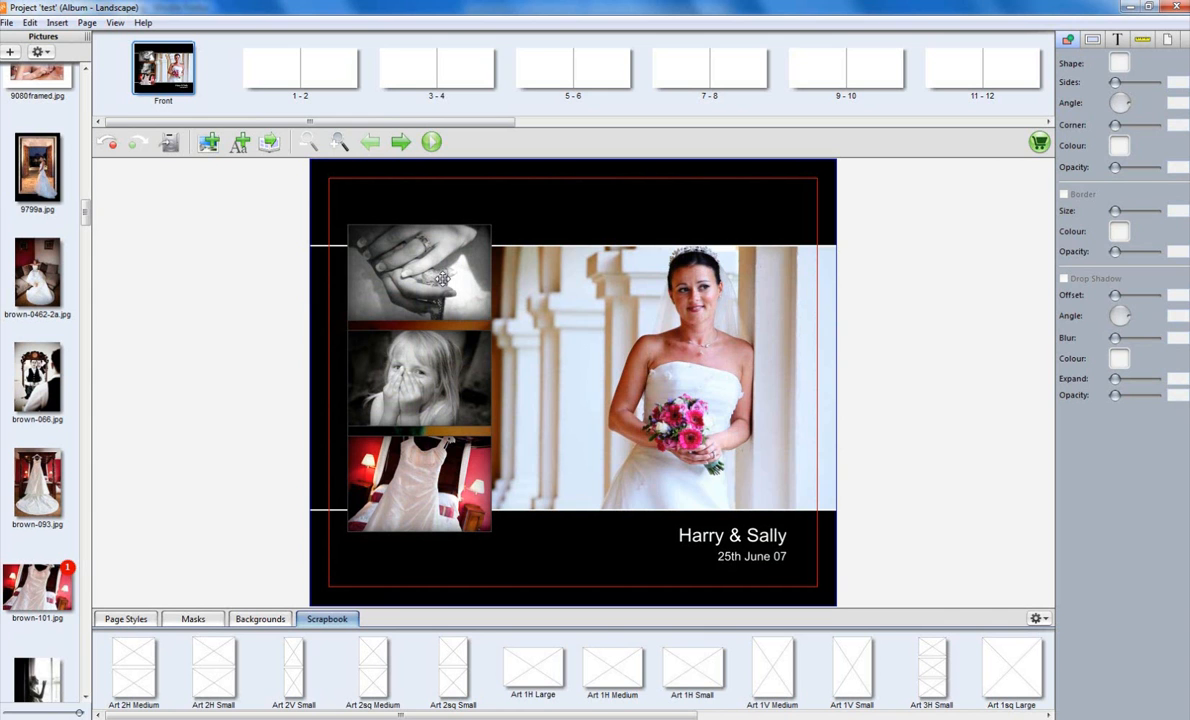
key(ctrl+z)
key(ctrl+z)
key(ctrl+z)
key(ctrl+z)
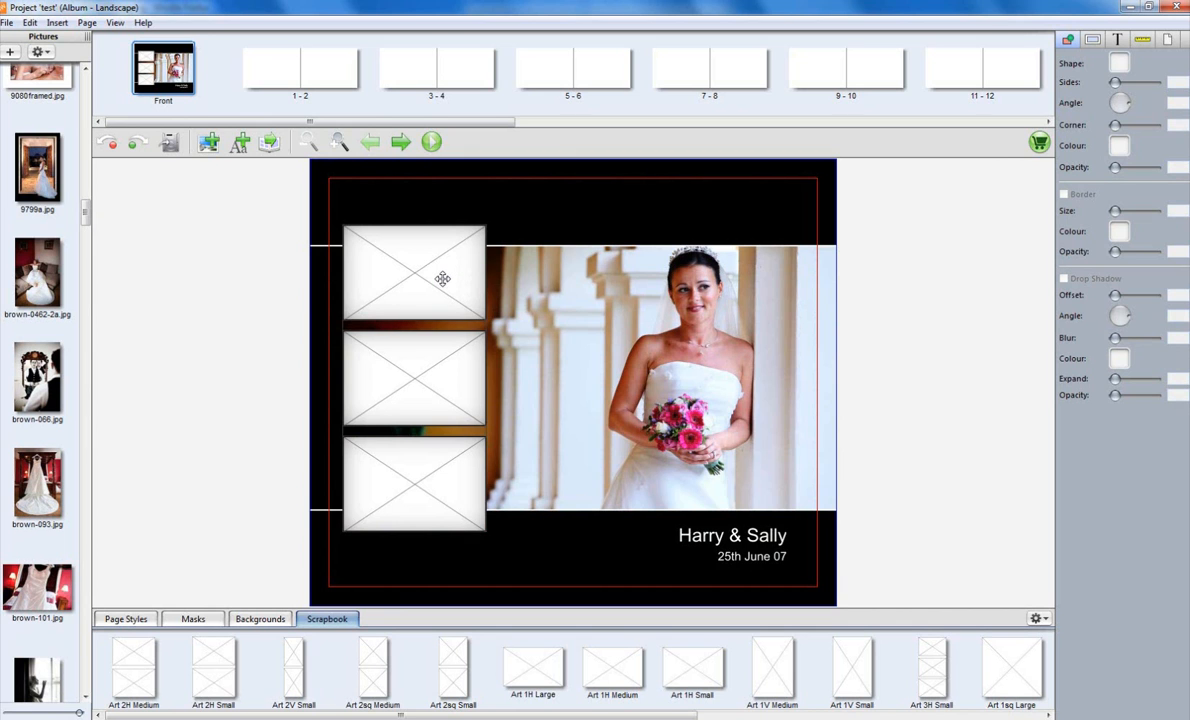
key(ctrl+z)
key(ctrl+z)
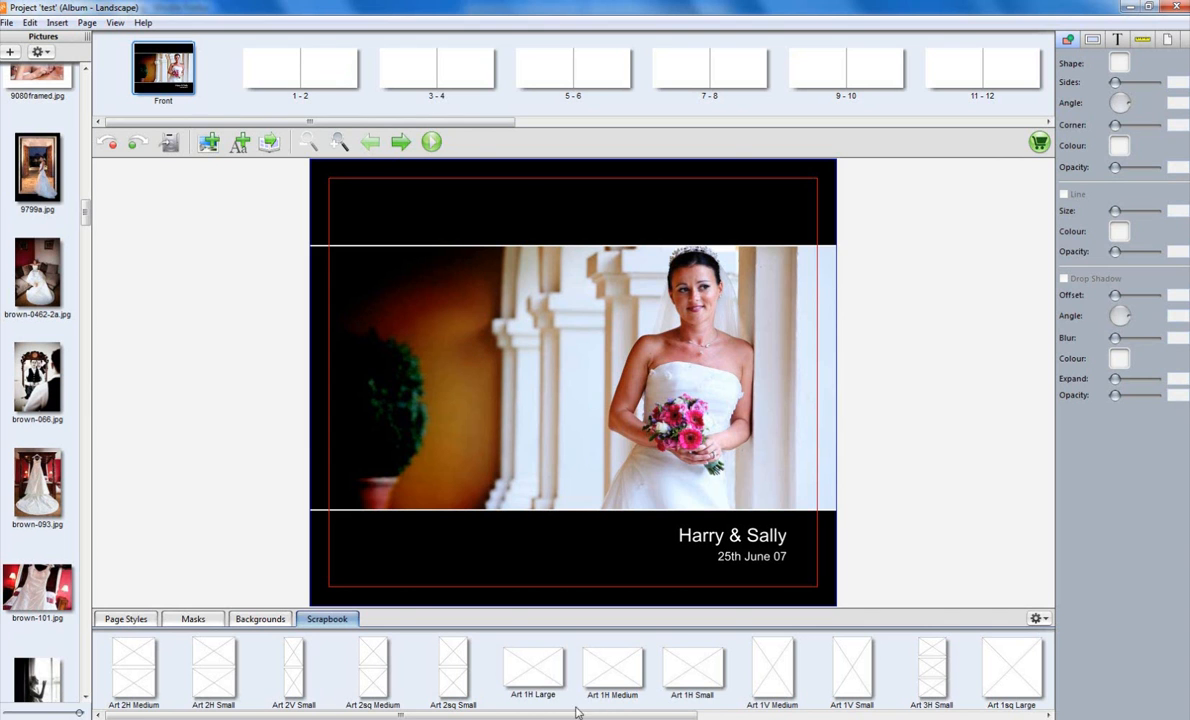
Open spread 1 - 2 and apply the Mod 3a page style to it.
click(125, 620)
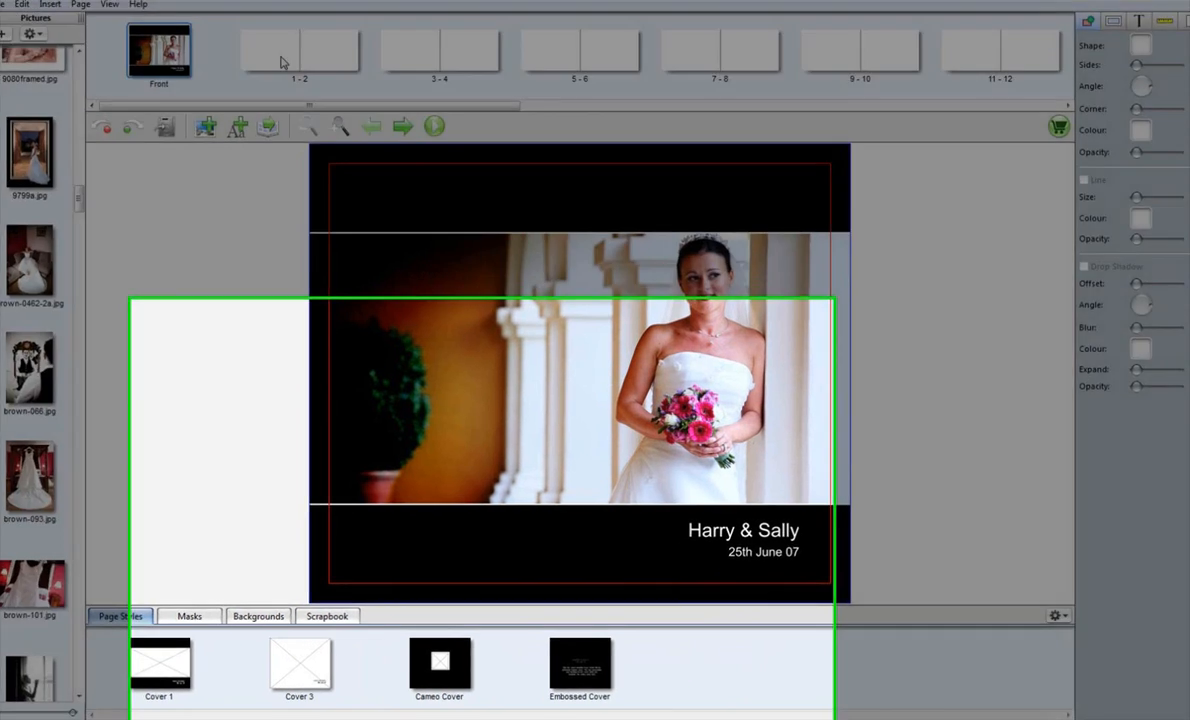
click(283, 80)
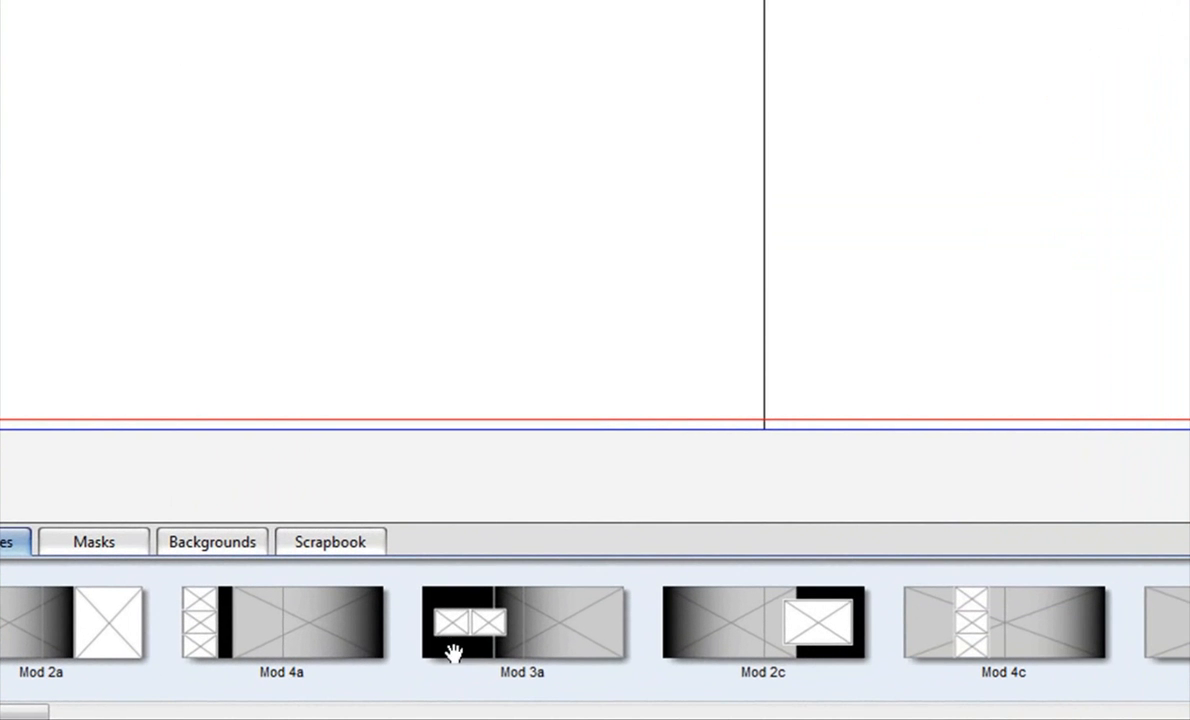
mouse_move(39, 712)
mouse_down()
mouse_move(1076, 710)
mouse_move(30, 710)
mouse_up()
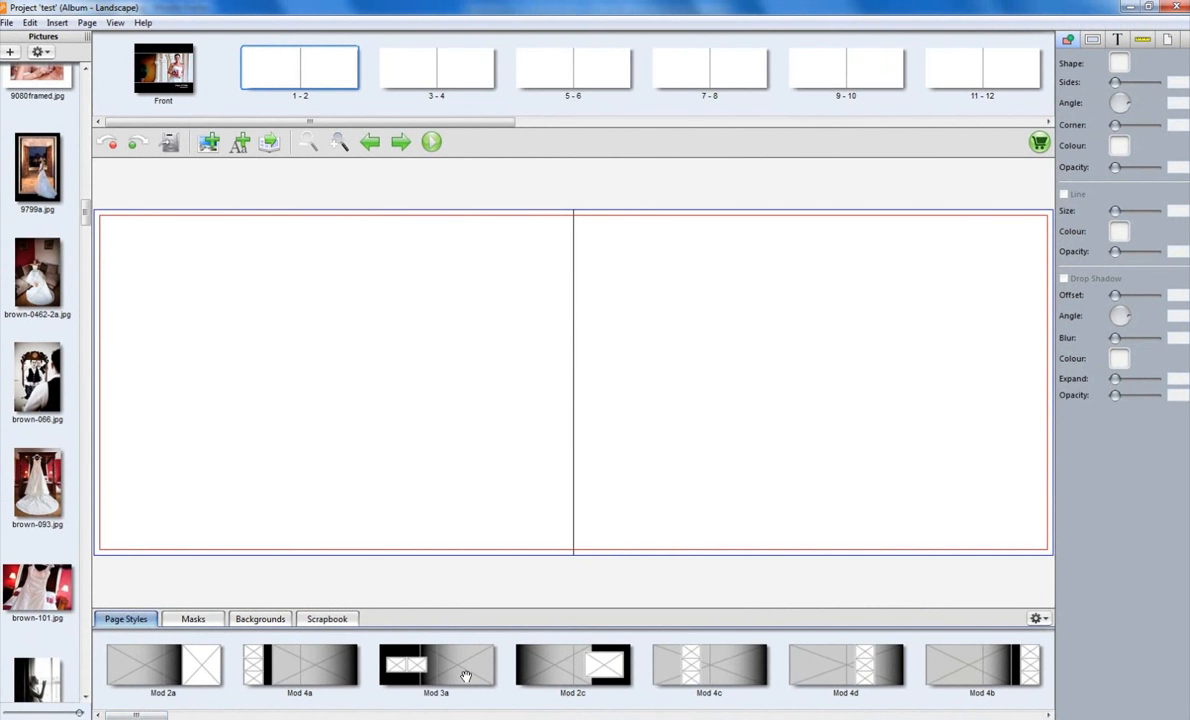
drag(475, 669, 473, 470)
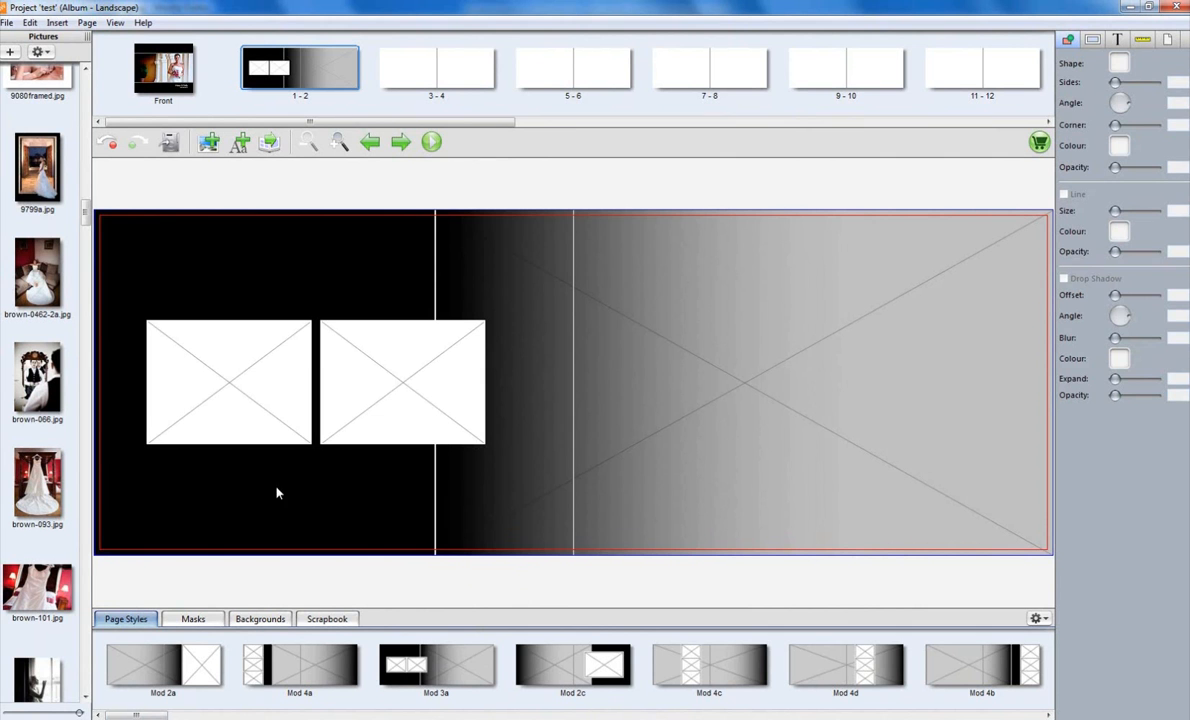
Fill the large masked frame of spread 1 - 2 with the bridesmaids picture brown-190.jpg.
scroll(86, 200, up, 10)
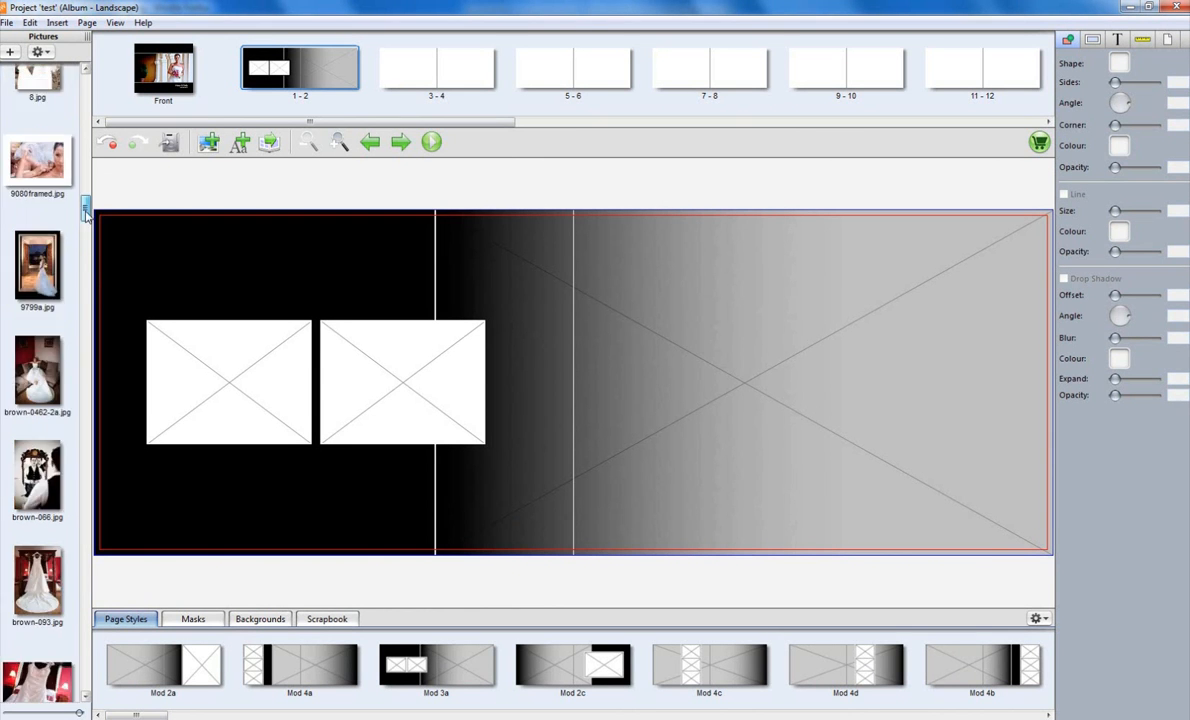
drag(91, 190, 93, 248)
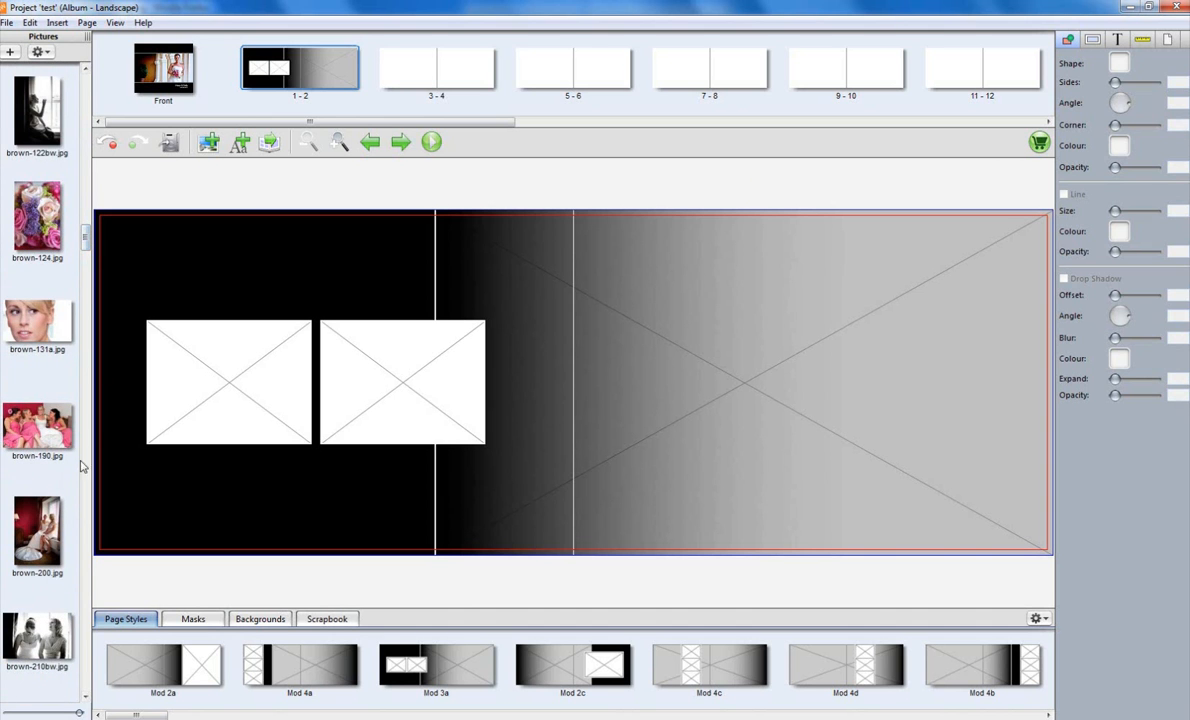
scroll(70, 370, up, 6)
scroll(68, 397, down, 8)
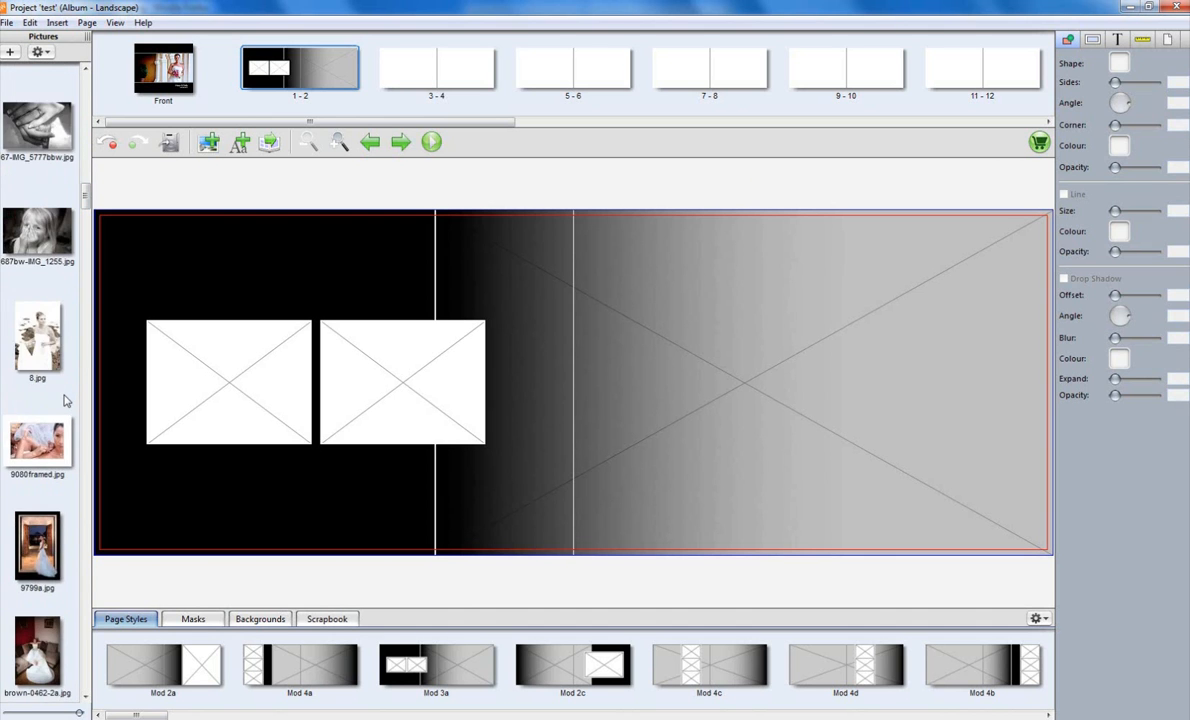
scroll(60, 400, down, 3)
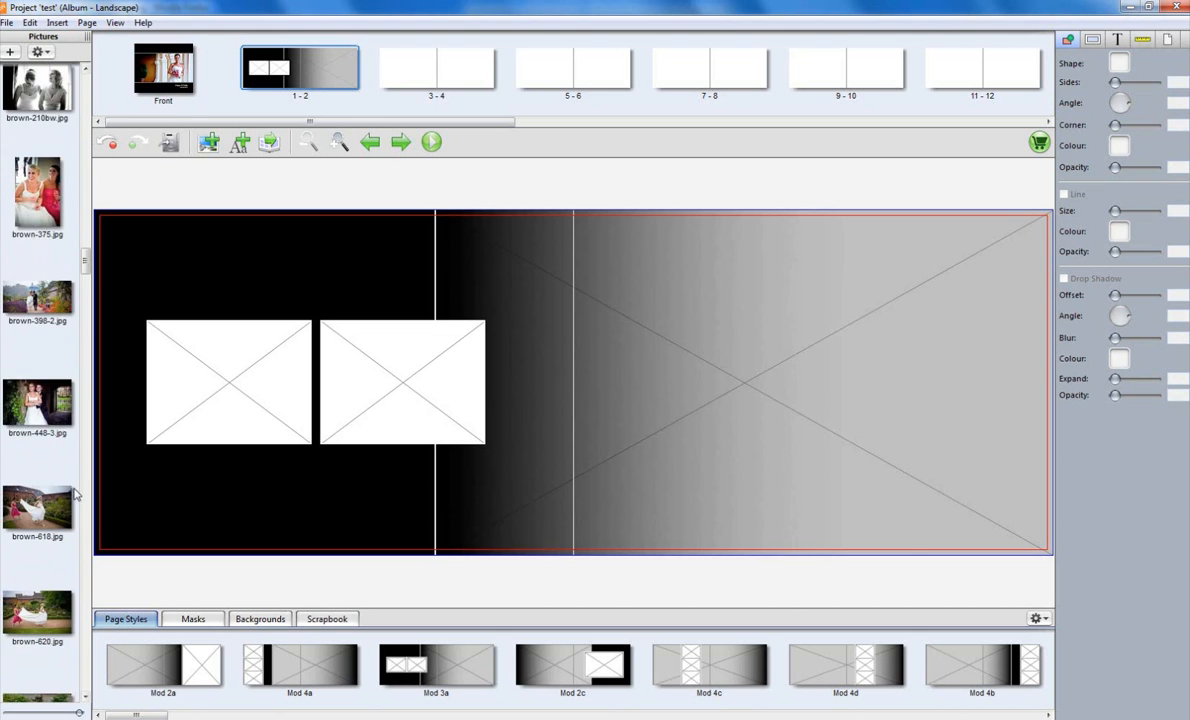
scroll(58, 400, up, 3)
drag(44, 160, 691, 353)
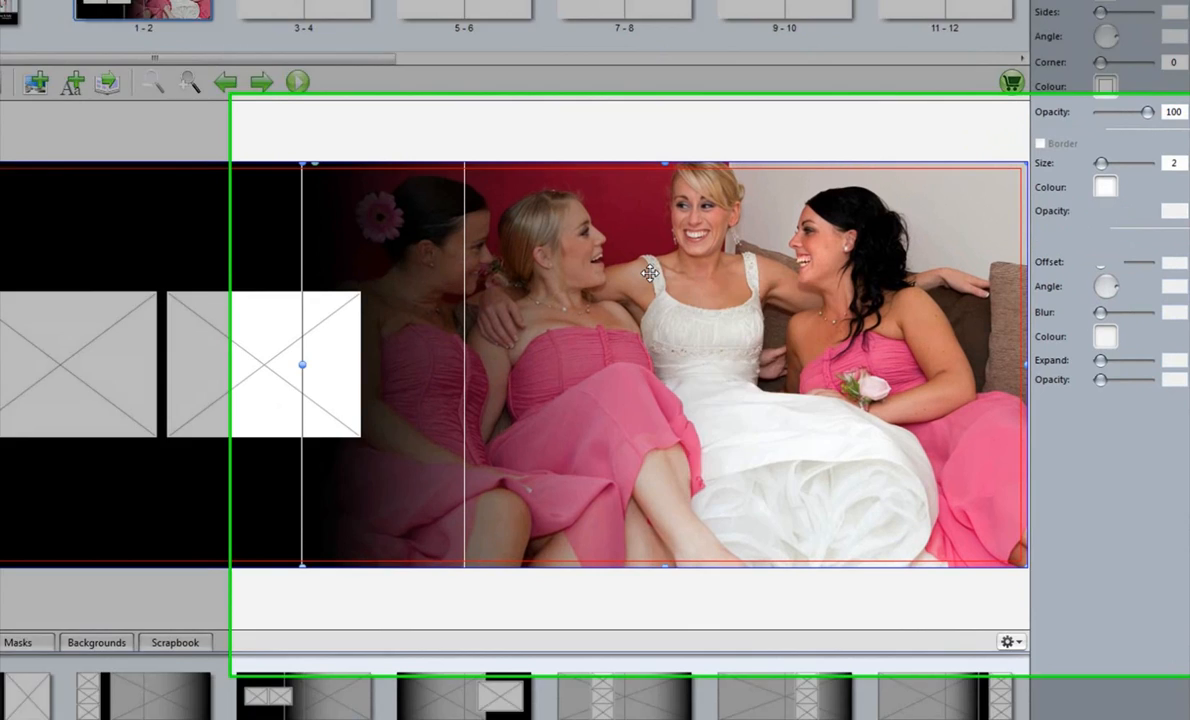
Apply Fit Picture To Box to the bridesmaids picture.
right_click(732, 307)
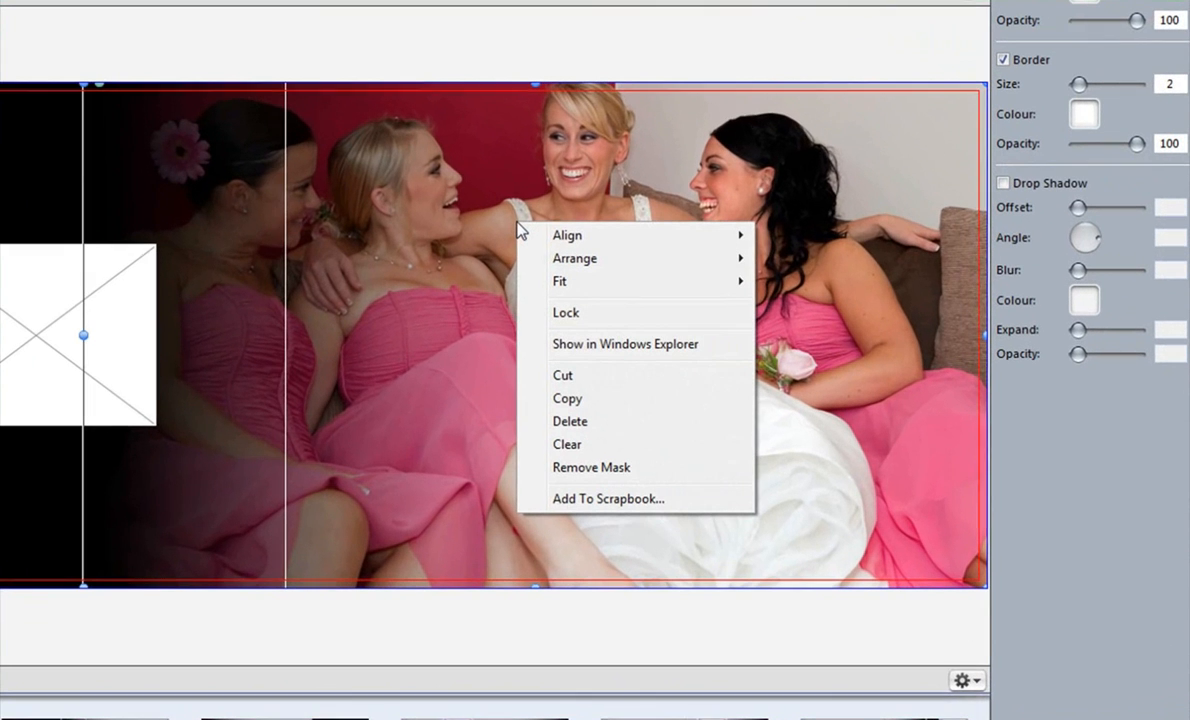
mouse_move(546, 242)
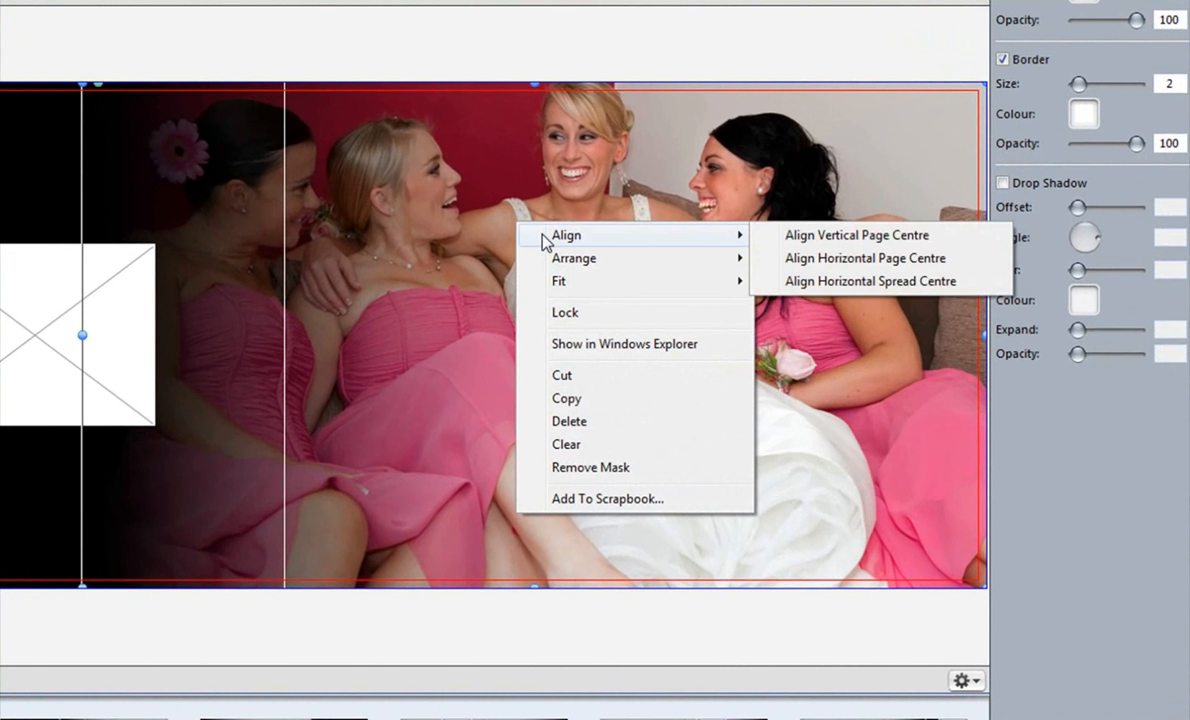
mouse_move(577, 287)
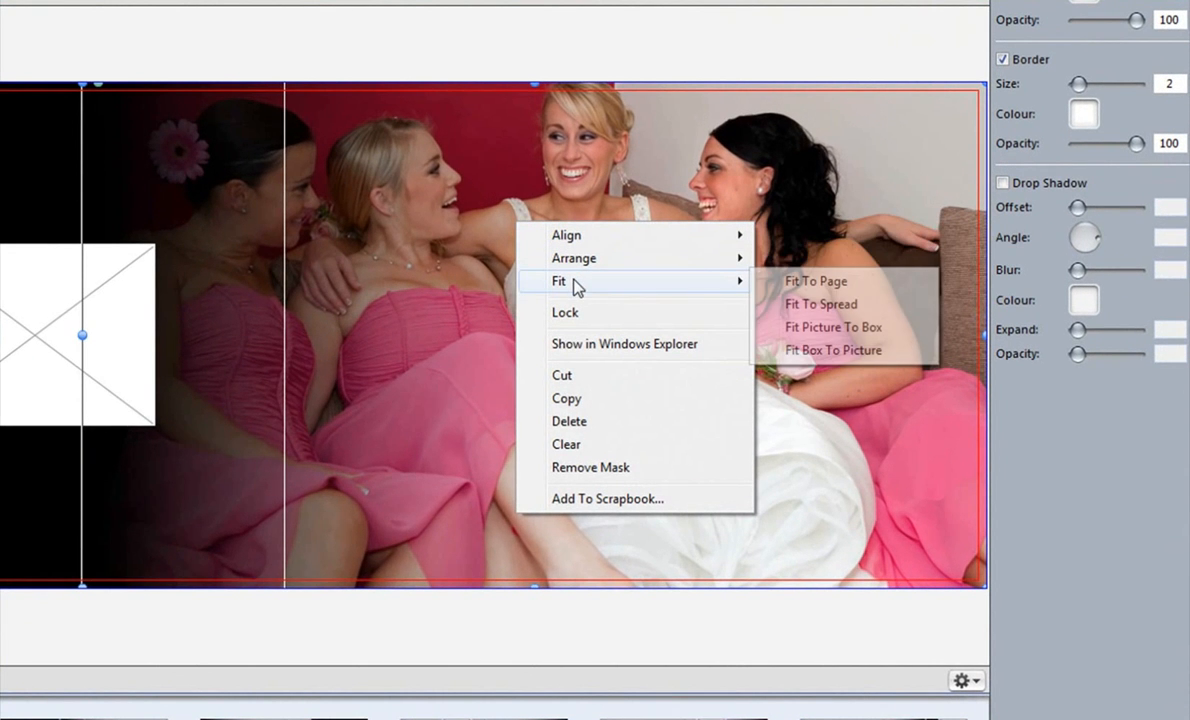
click(791, 327)
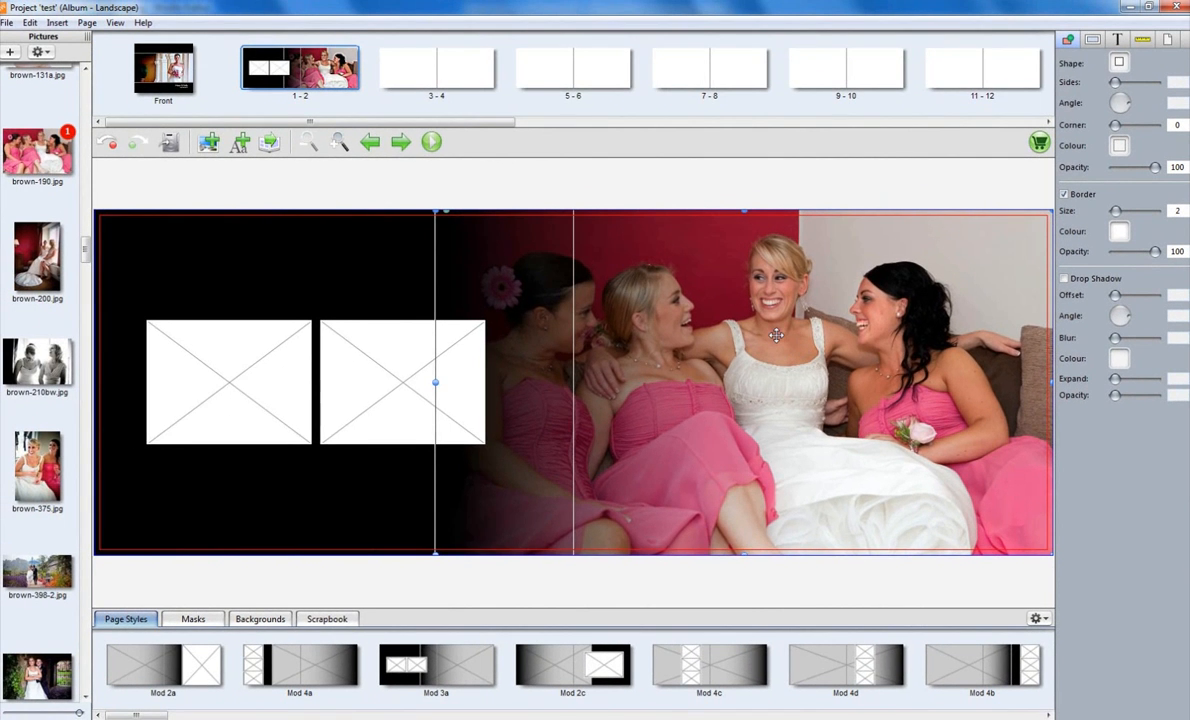
Try repositioning the bridesmaids picture within its frame.
drag(776, 335, 864, 337)
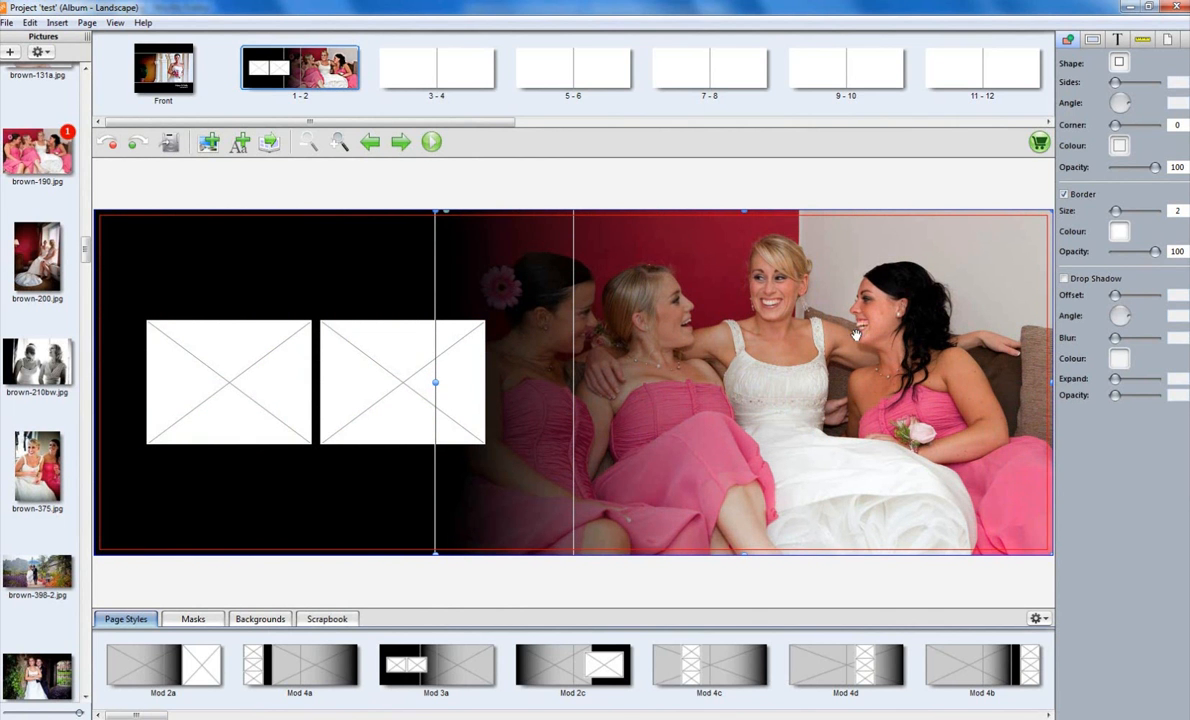
drag(765, 352, 756, 420)
drag(855, 428, 886, 461)
Fill the outer small frame with brown-210bw.jpg and the small frame beside the bridesmaids with brown-124.jpg.
drag(43, 366, 182, 364)
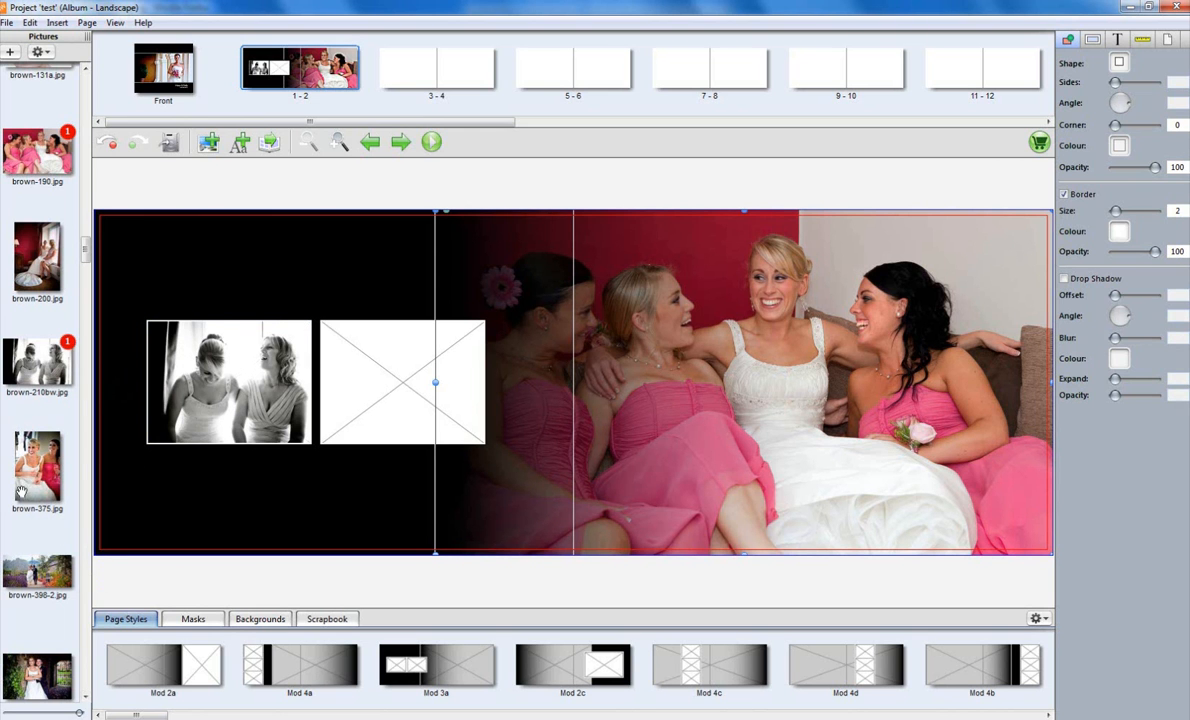
scroll(44, 400, up, 3)
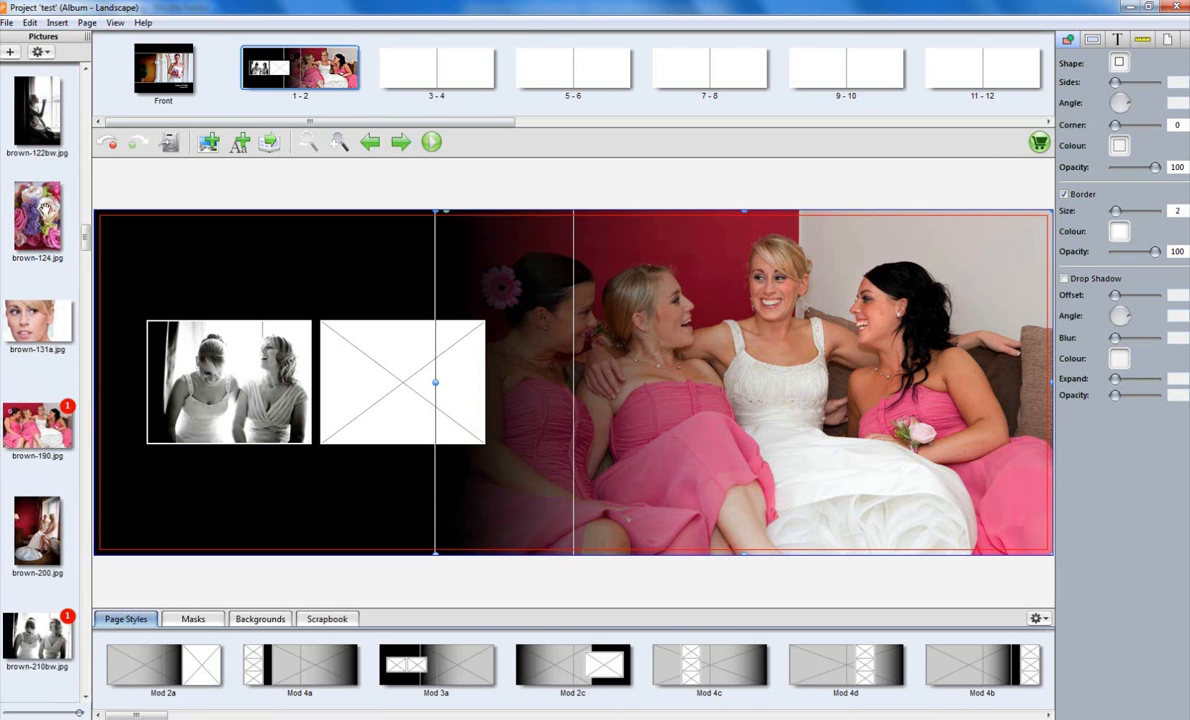
drag(32, 210, 365, 405)
Apply Fit Picture To Box to the flower picture and reposition it within its frame.
right_click(381, 401)
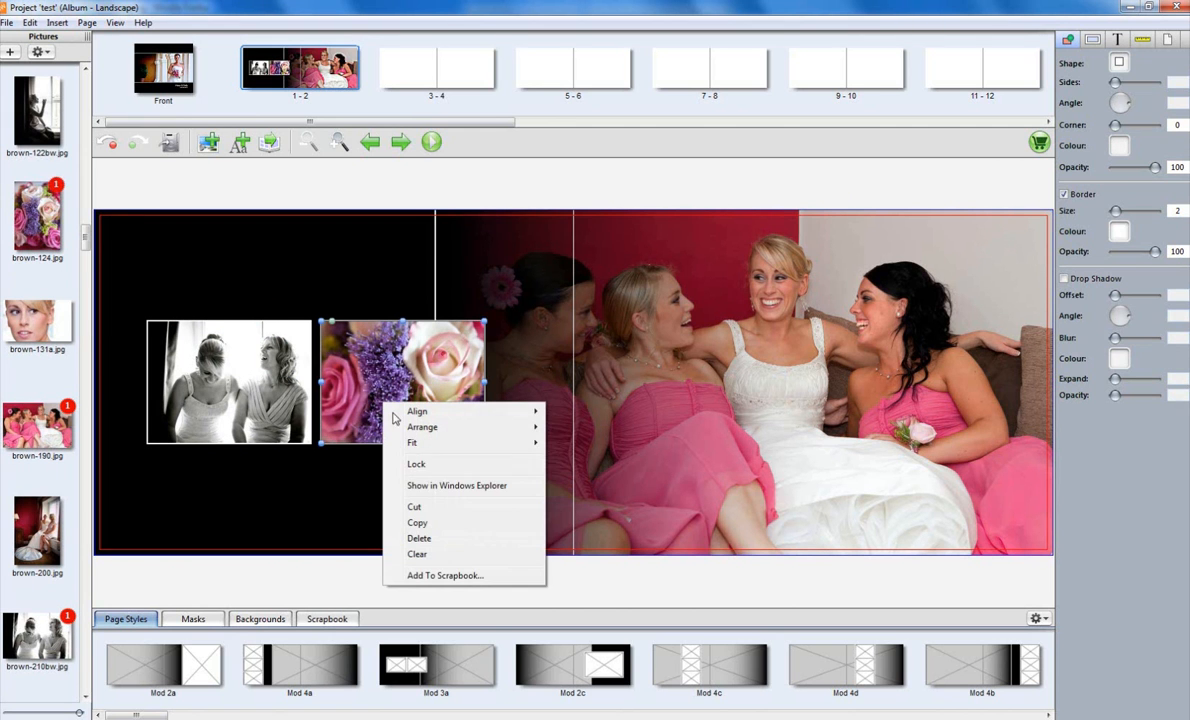
mouse_move(552, 443)
click(578, 476)
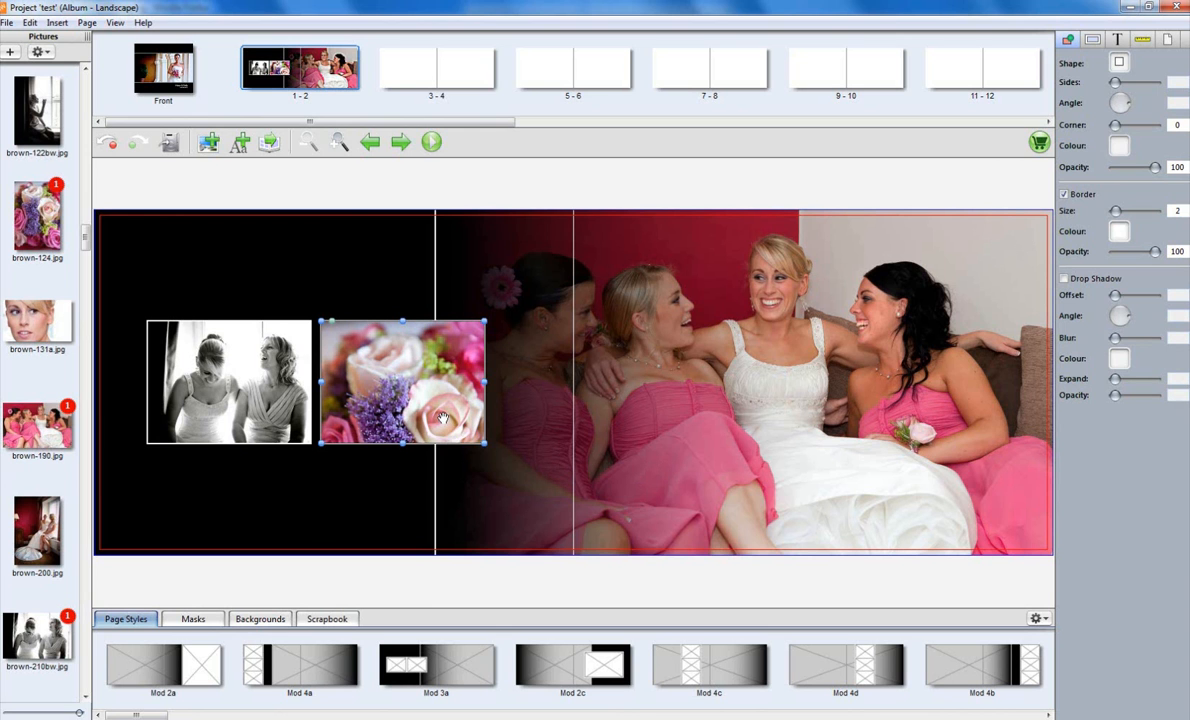
drag(444, 423, 440, 386)
click(579, 414)
click(387, 379)
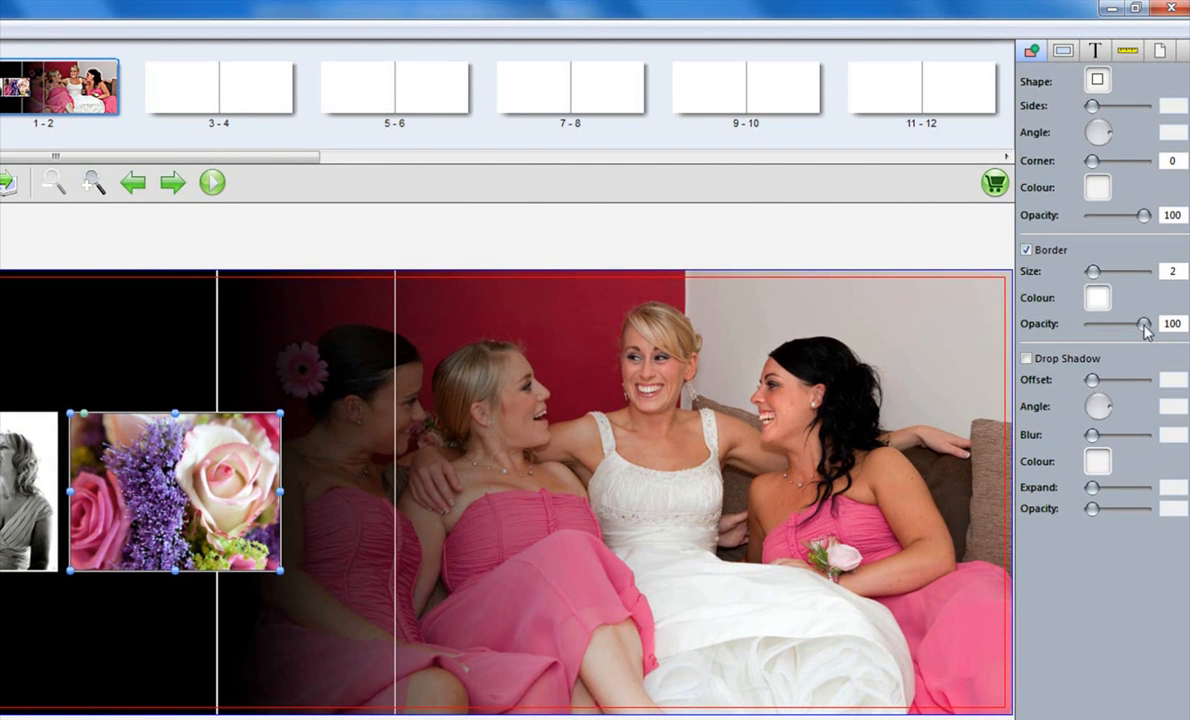
Set the flower picture's border colour to Red at 100 opacity.
mouse_move(1144, 326)
mouse_down()
mouse_move(1100, 328)
mouse_move(1147, 327)
mouse_up()
click(1097, 297)
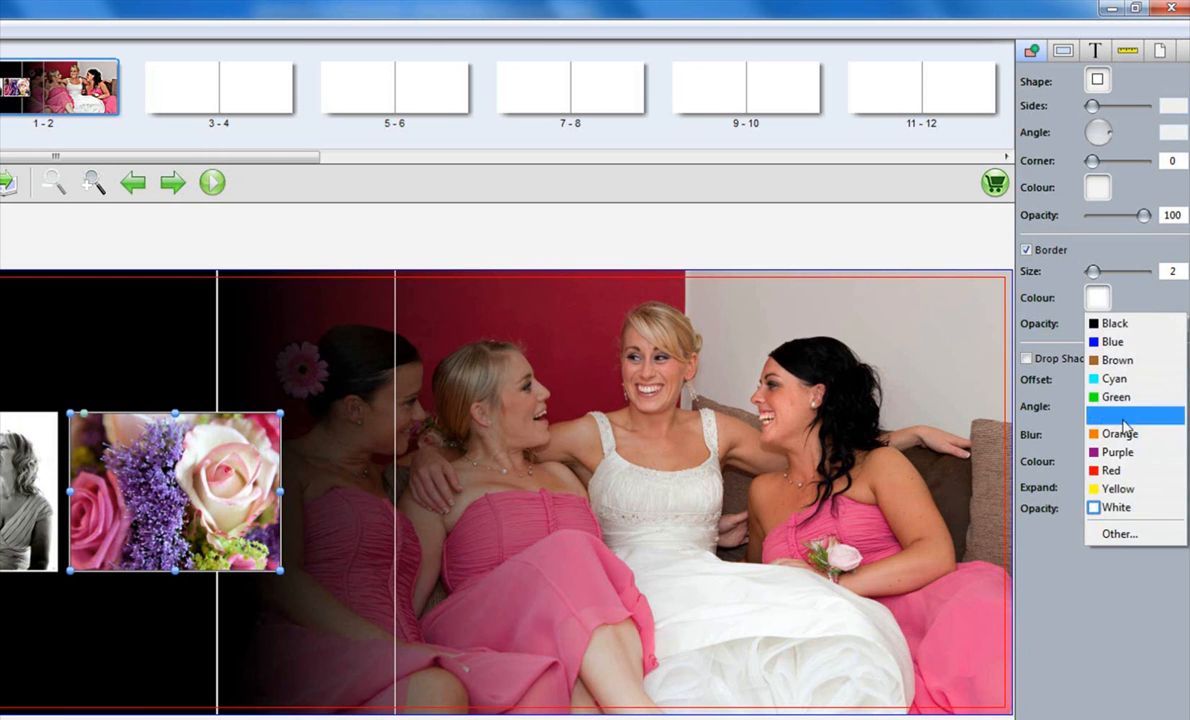
click(1115, 471)
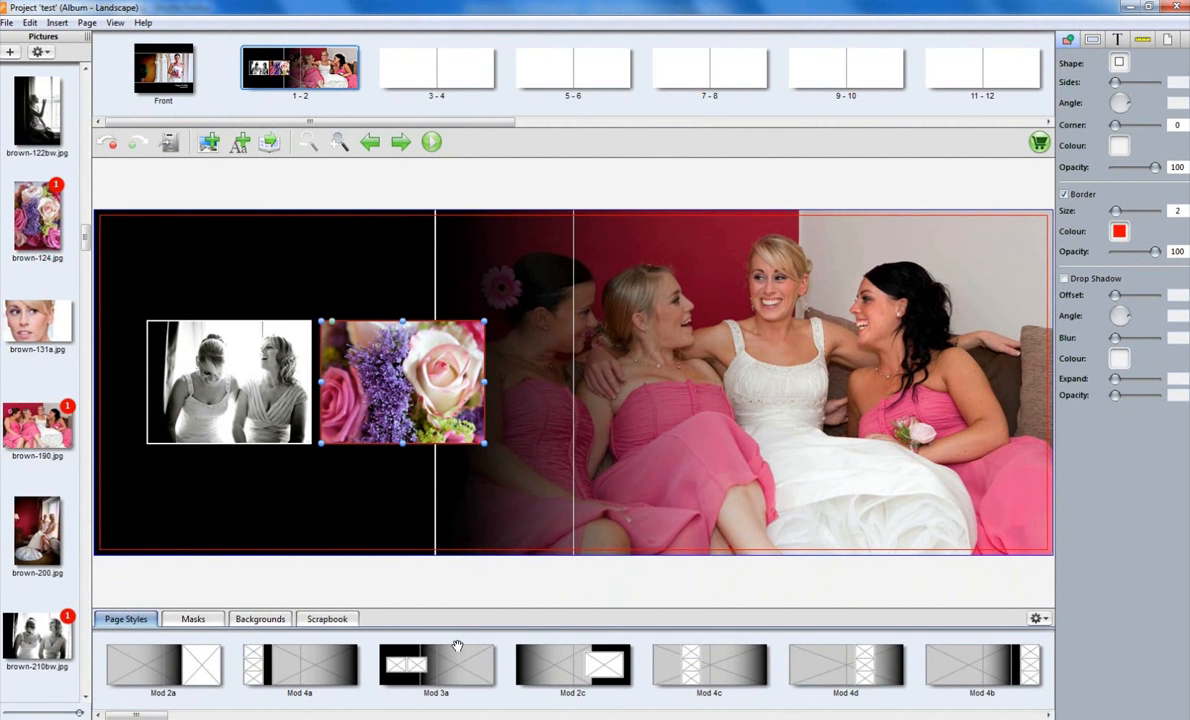
Try filling both small frames on spread 1-2 with brown-190.jpg, and undo both placements.
click(330, 288)
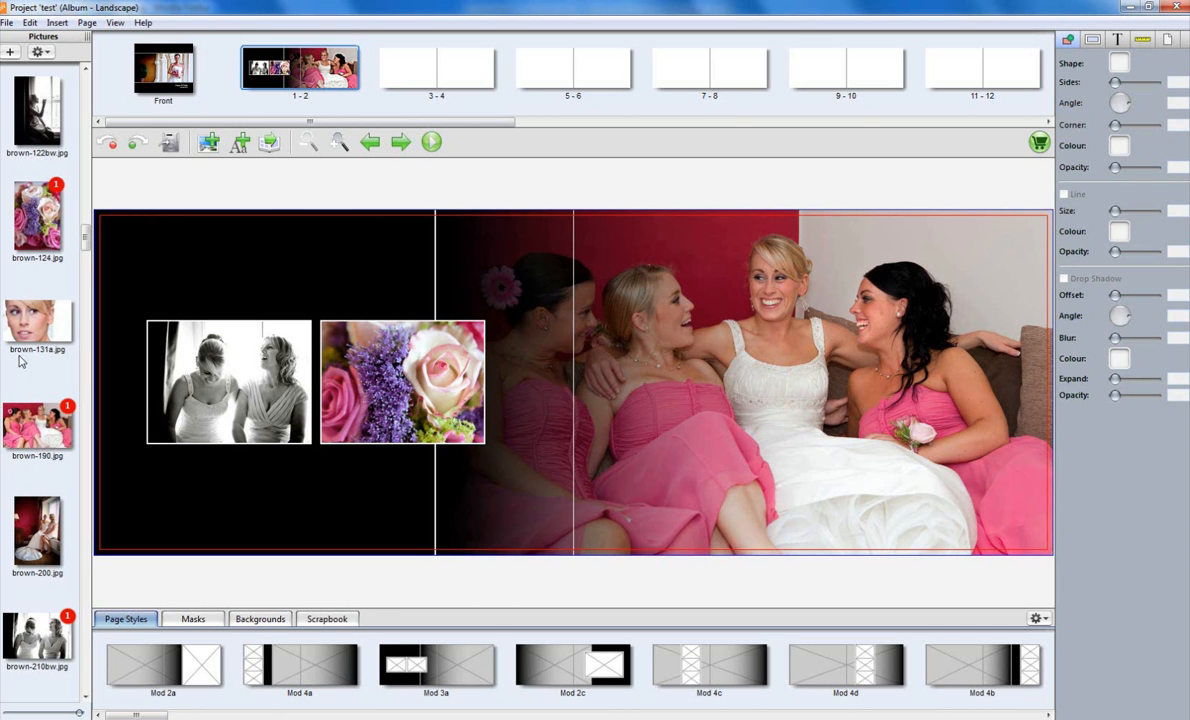
drag(33, 432, 193, 401)
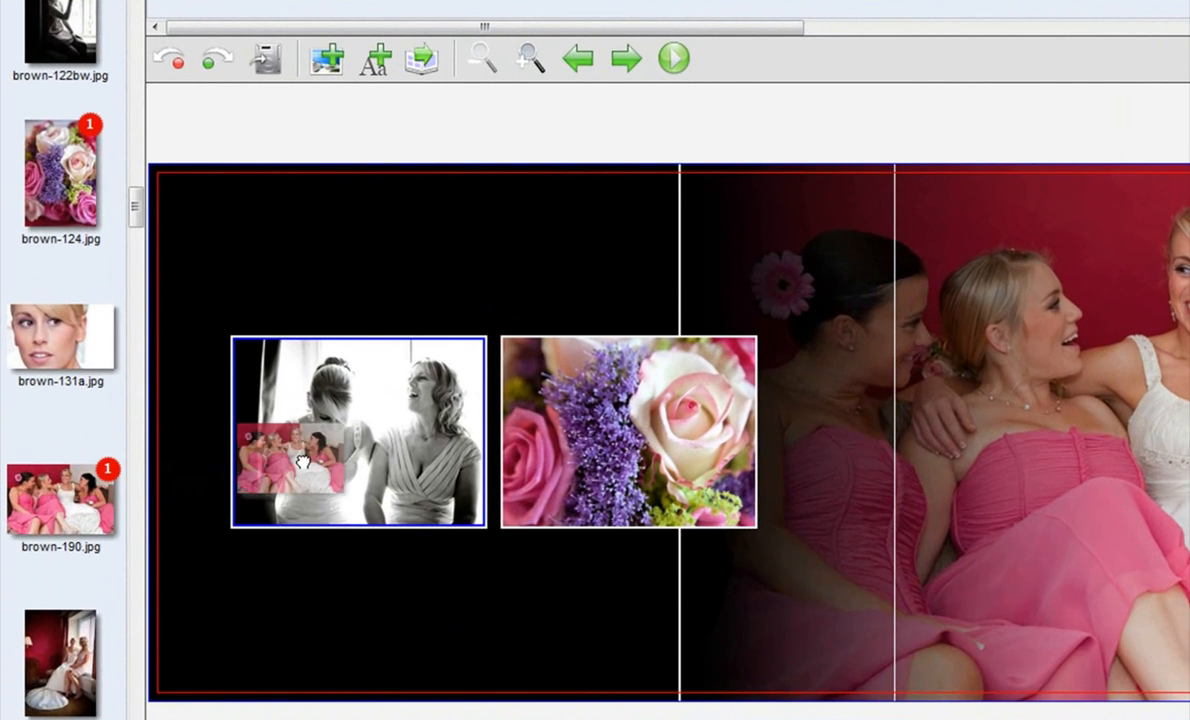
drag(302, 460, 303, 462)
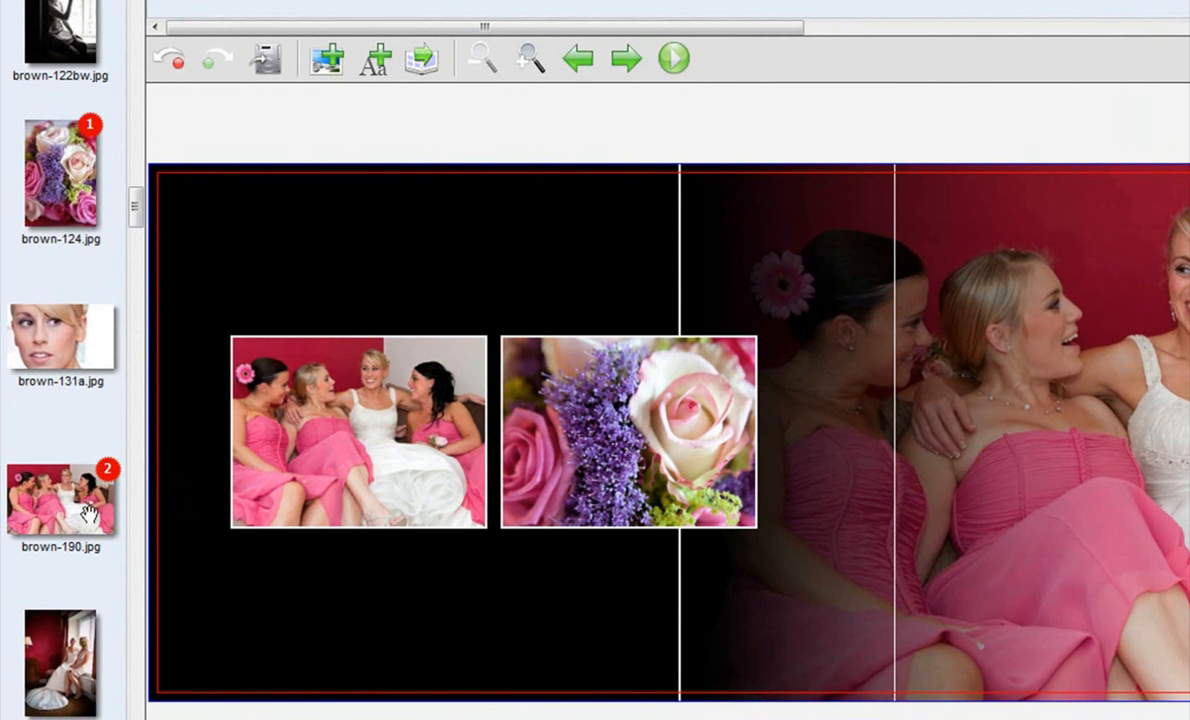
drag(45, 480, 535, 445)
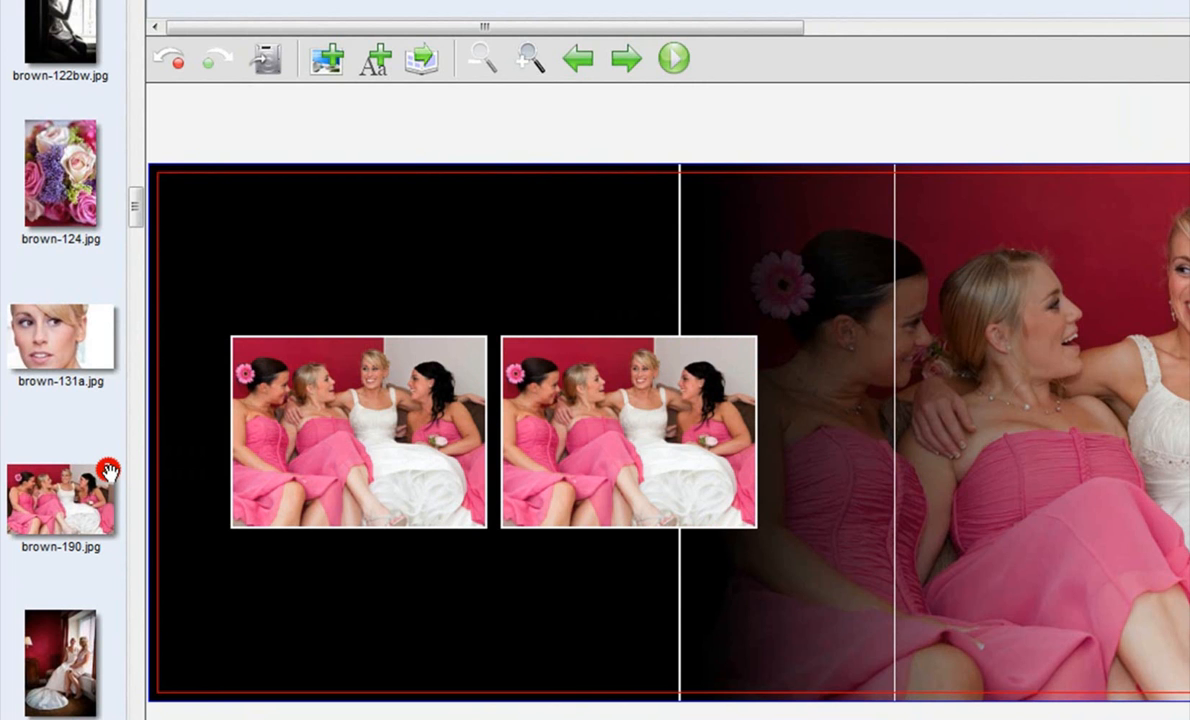
key(ctrl+z)
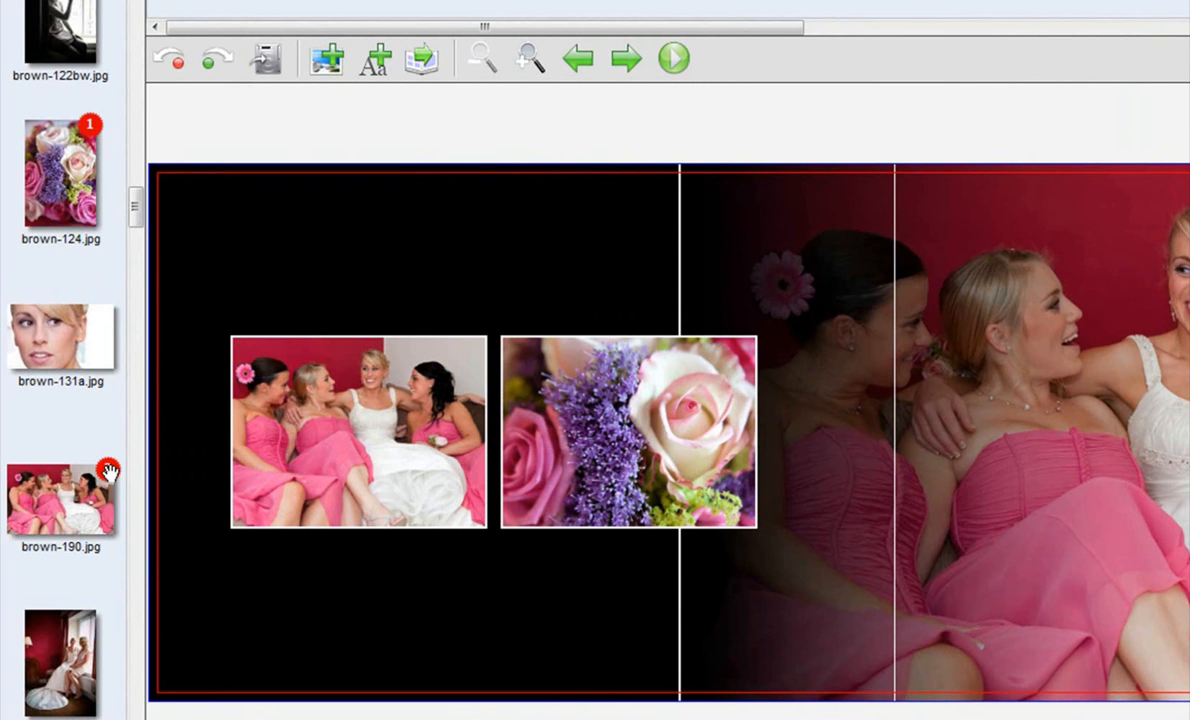
key(ctrl+z)
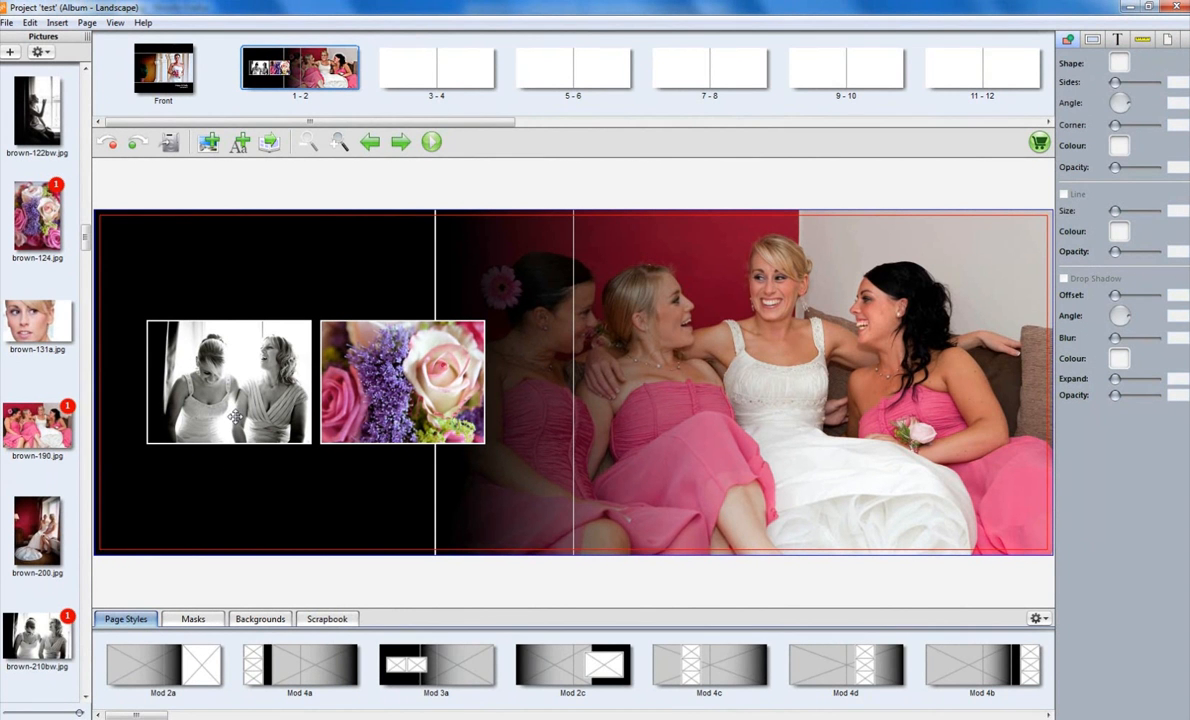
Try the Halo3.png mask on the black-and-white picture on spread 1-2, and undo it.
click(190, 624)
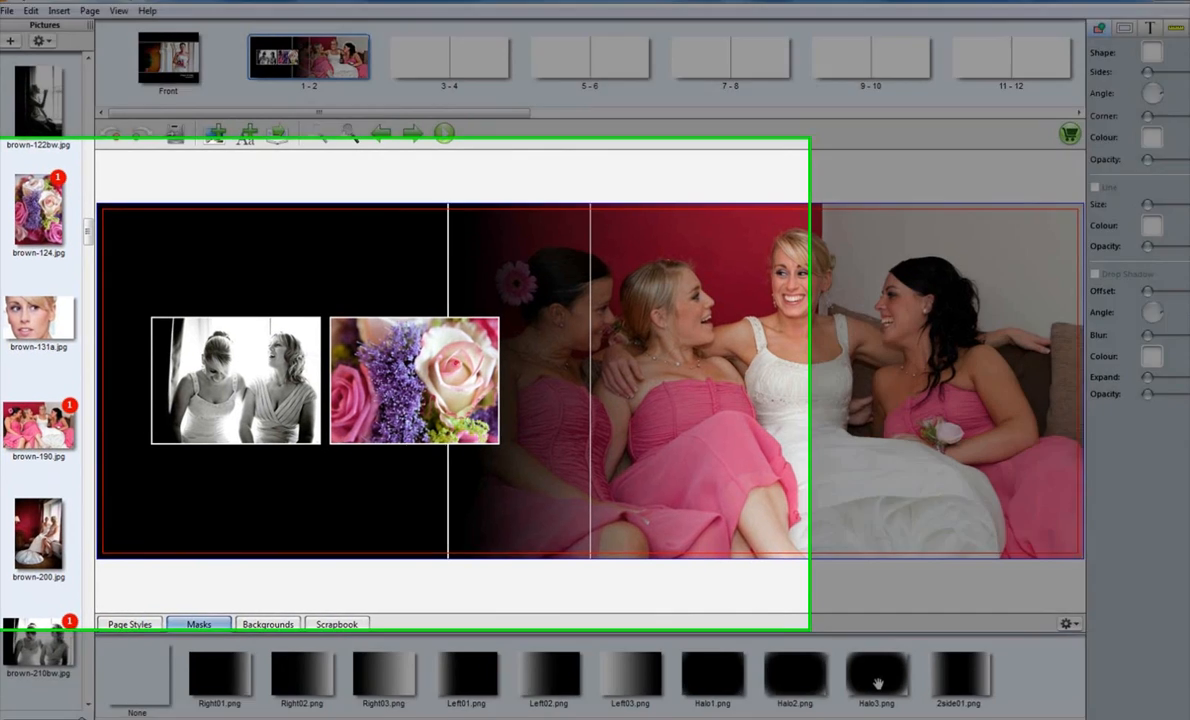
drag(848, 684, 442, 495)
drag(633, 523, 357, 338)
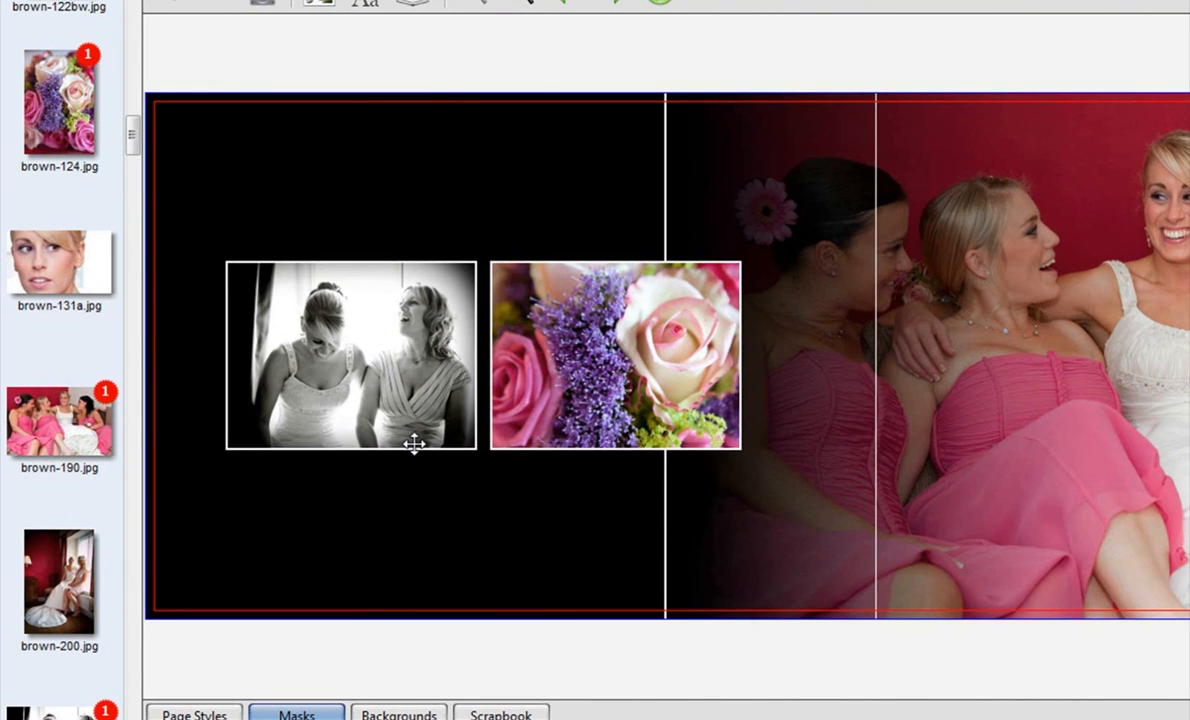
key(ctrl+z)
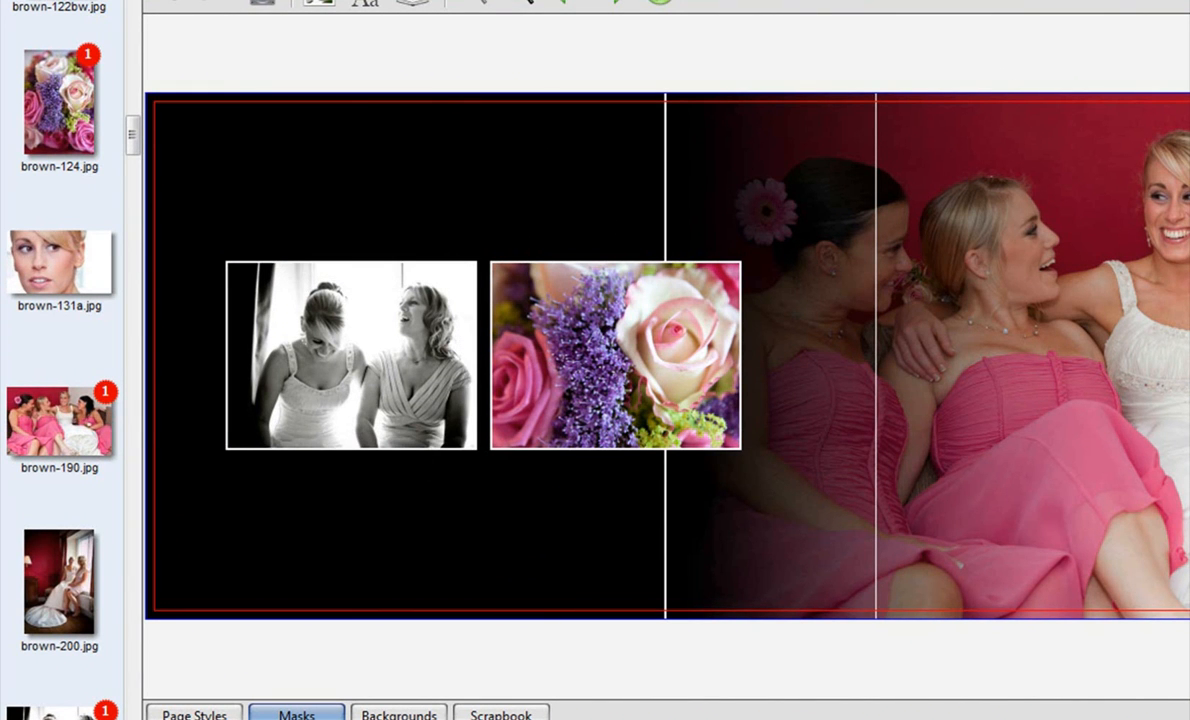
Try the ArtLD 6.jpg background on spread 1-2, and undo it.
click(398, 714)
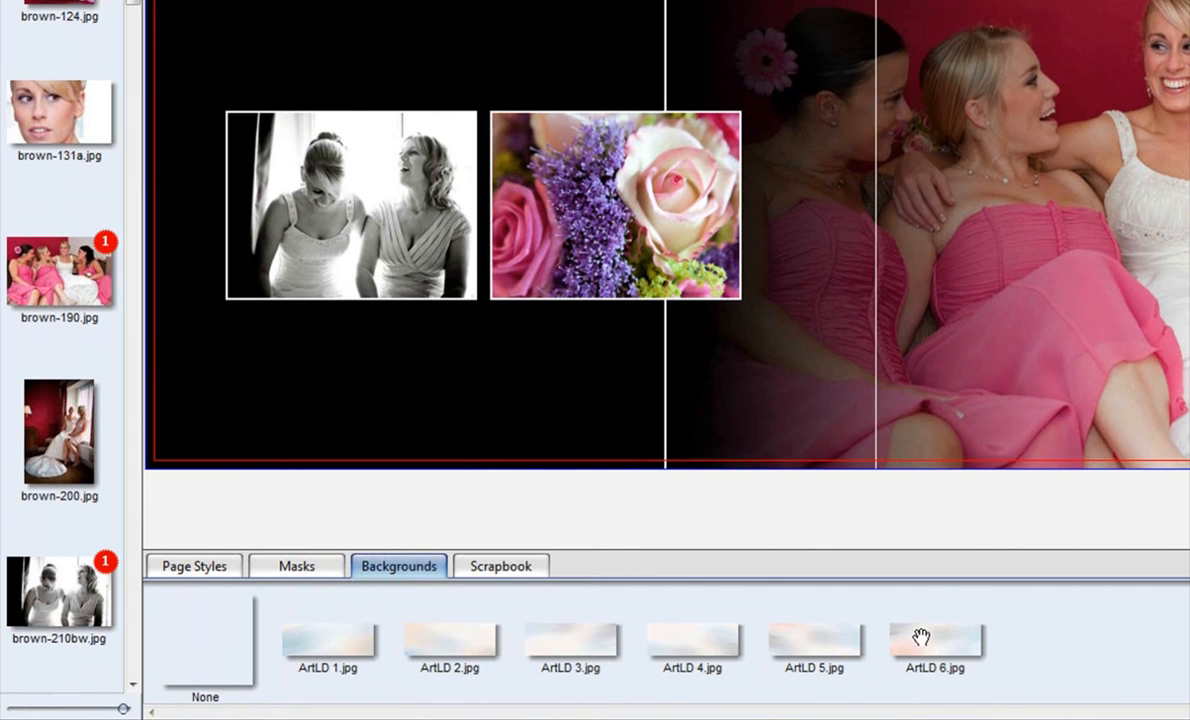
drag(927, 648, 534, 588)
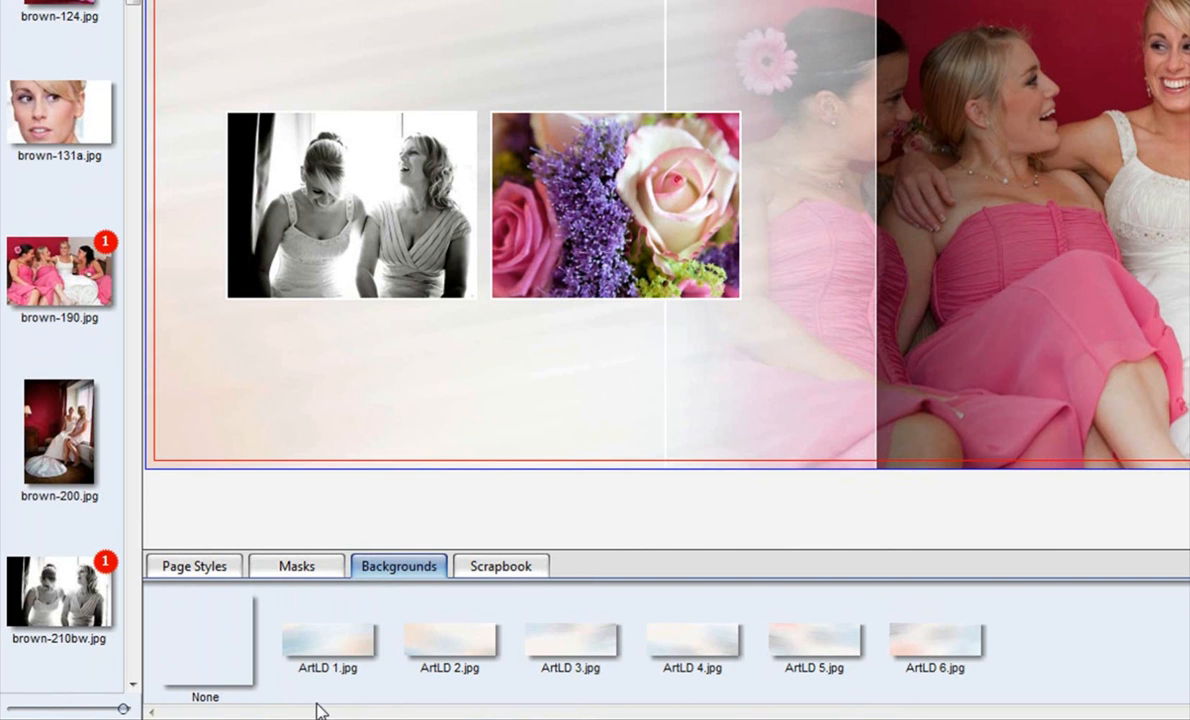
key(ctrl+z)
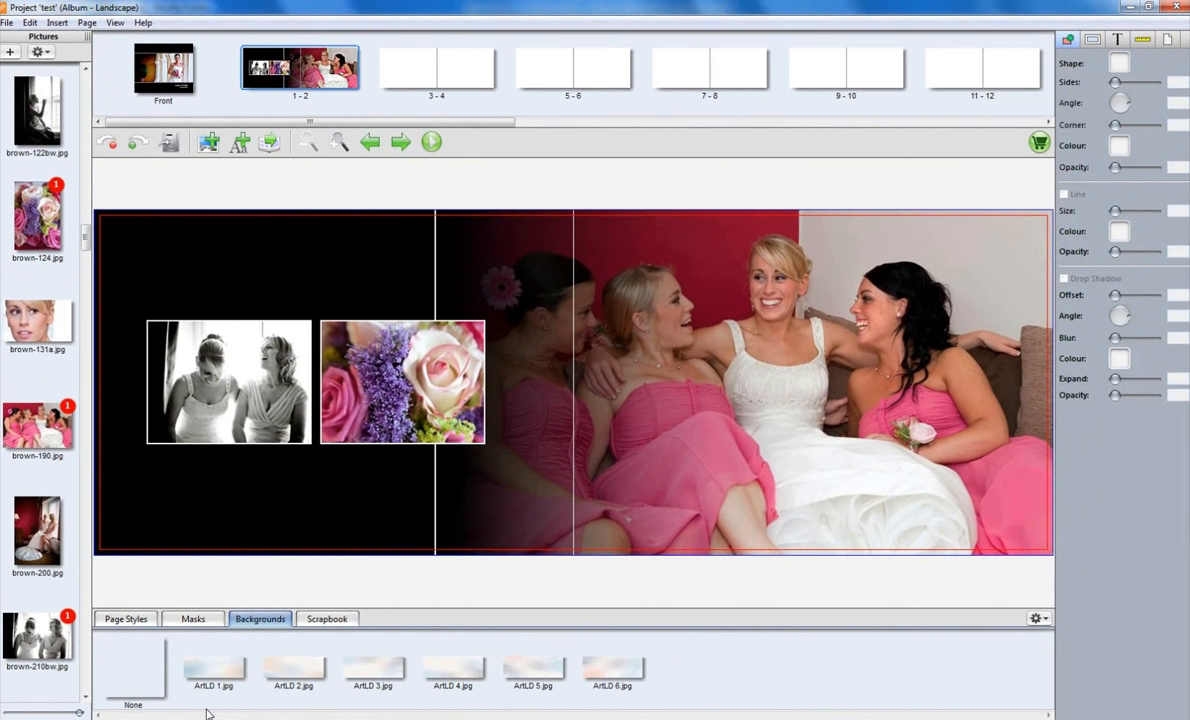
Undo the earlier picture edits on spread 1-2 back to the page style's empty frames.
key(ctrl+z)
key(ctrl+z)
key(ctrl+z)
key(ctrl+z)
key(ctrl+z)
key(ctrl+z)
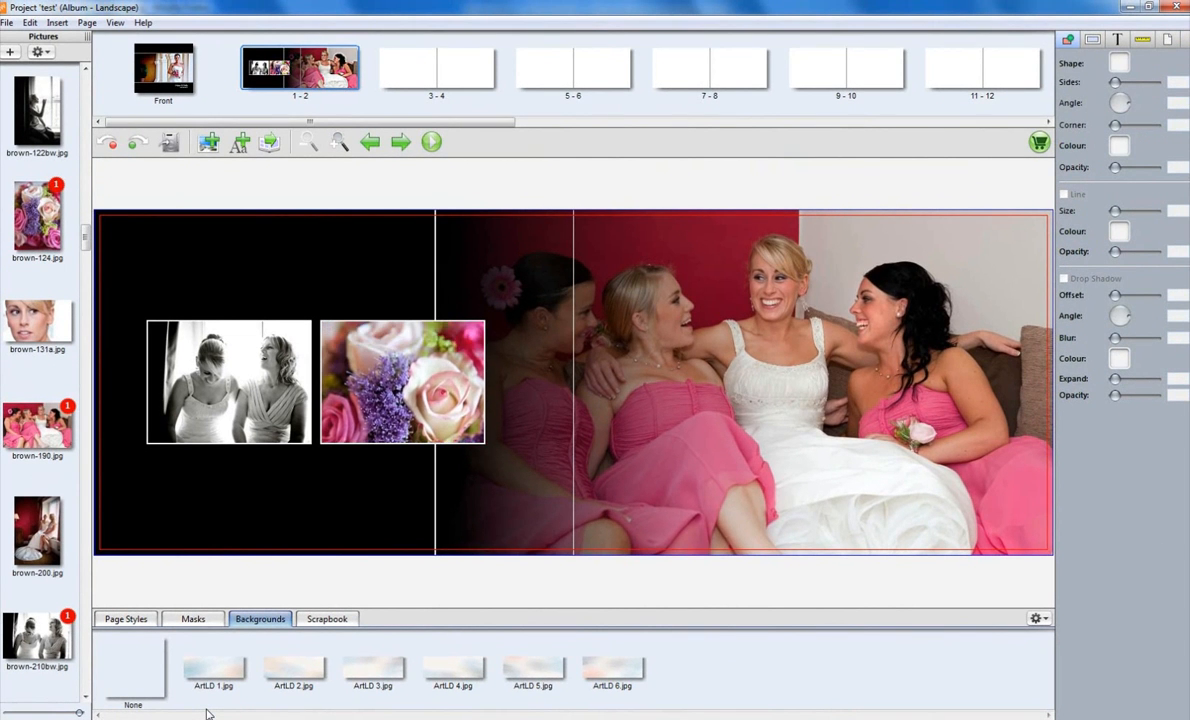
key(ctrl+z)
key(ctrl+z)
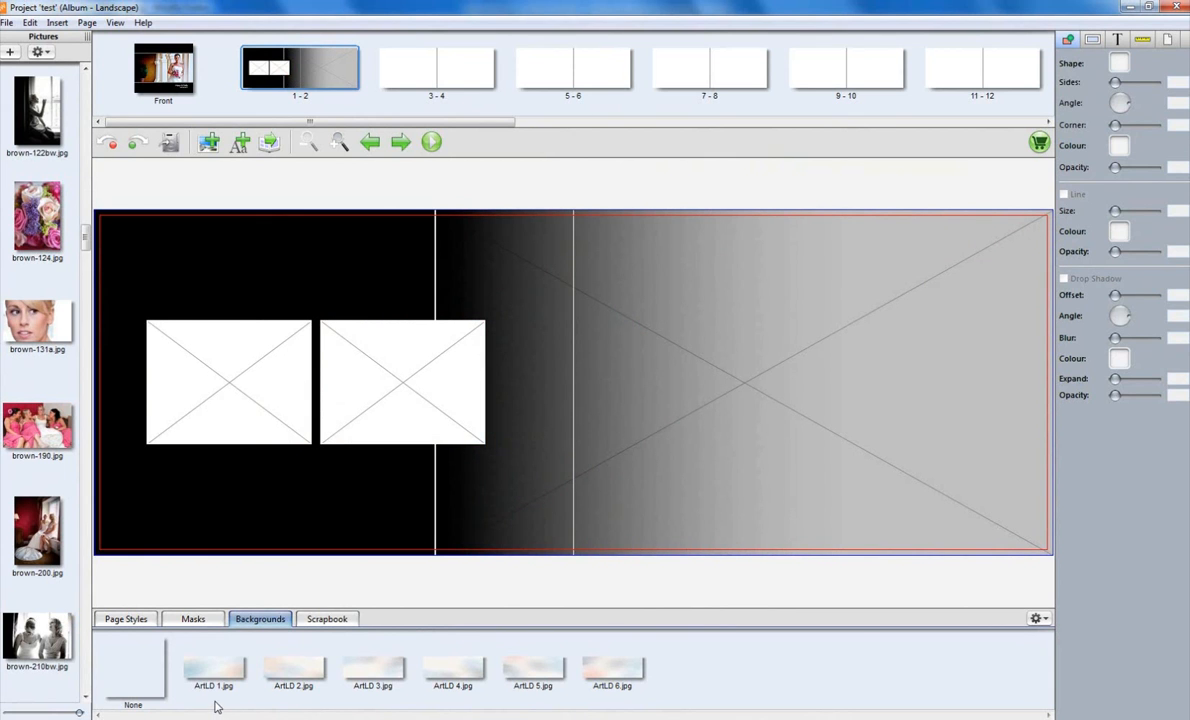
Redo the undone picture placements and adjustments on spread 1-2.
key(ctrl+y)
key(ctrl+y)
key(ctrl+y)
key(ctrl+y)
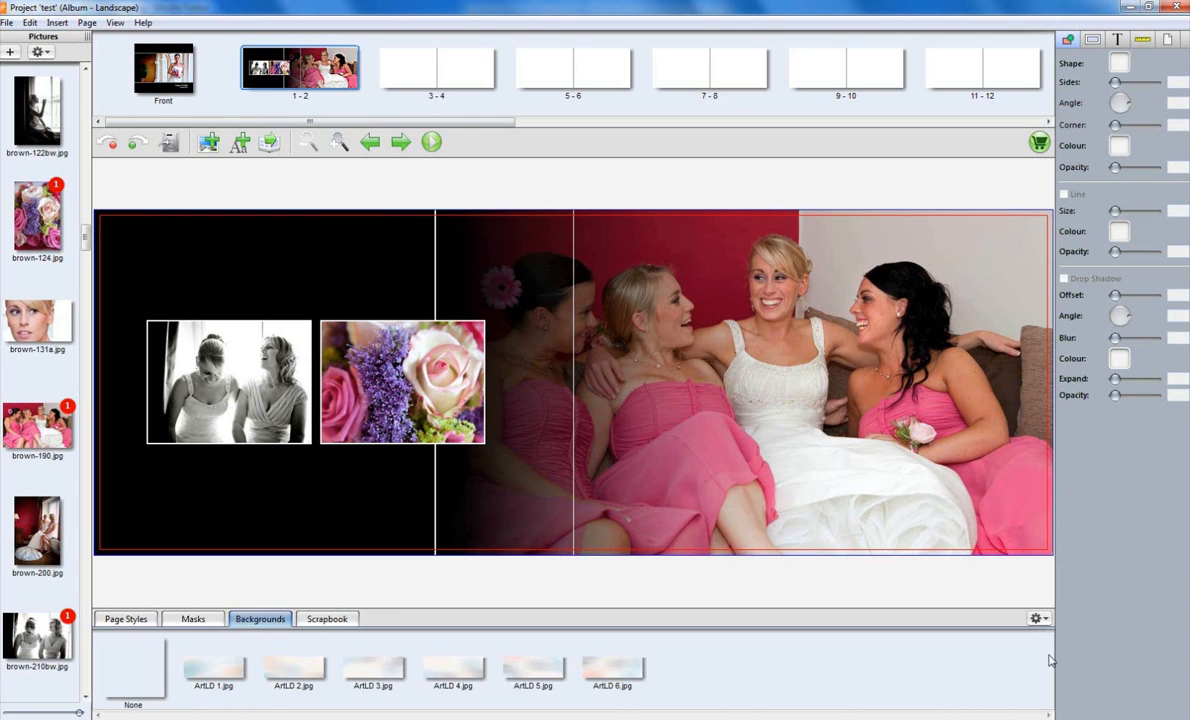
Apply the Mod 3i page style to spread 3-4.
click(466, 86)
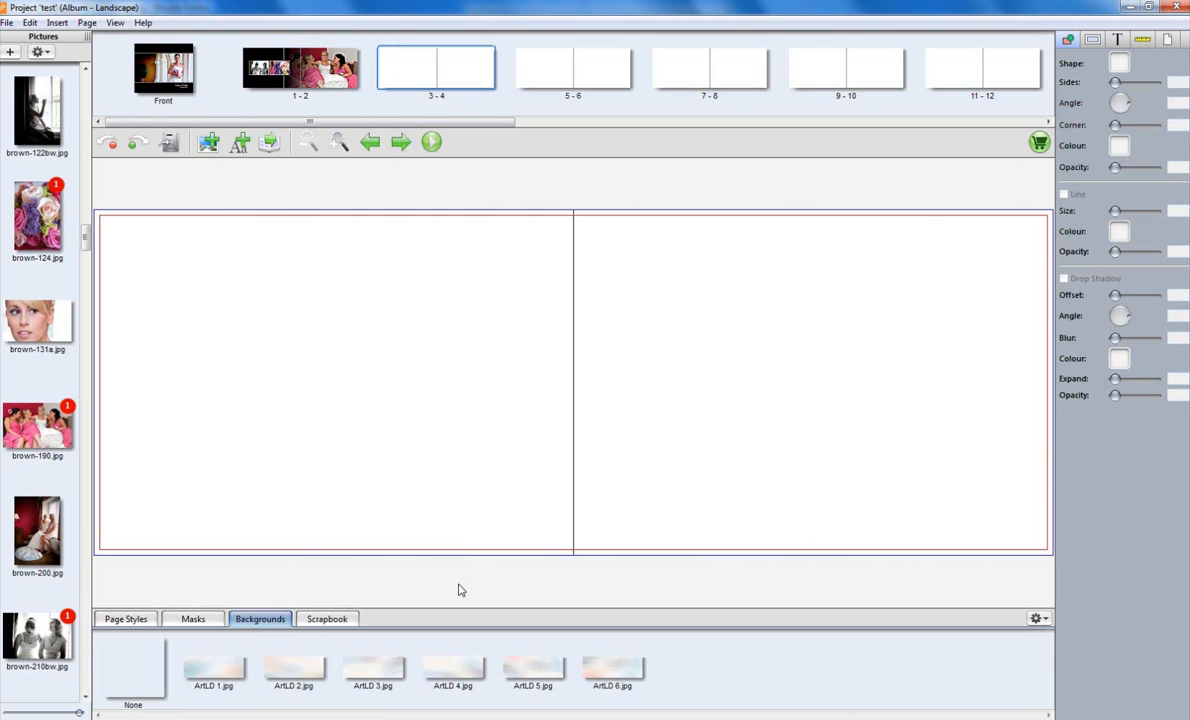
click(127, 620)
scroll(786, 695, down, 5)
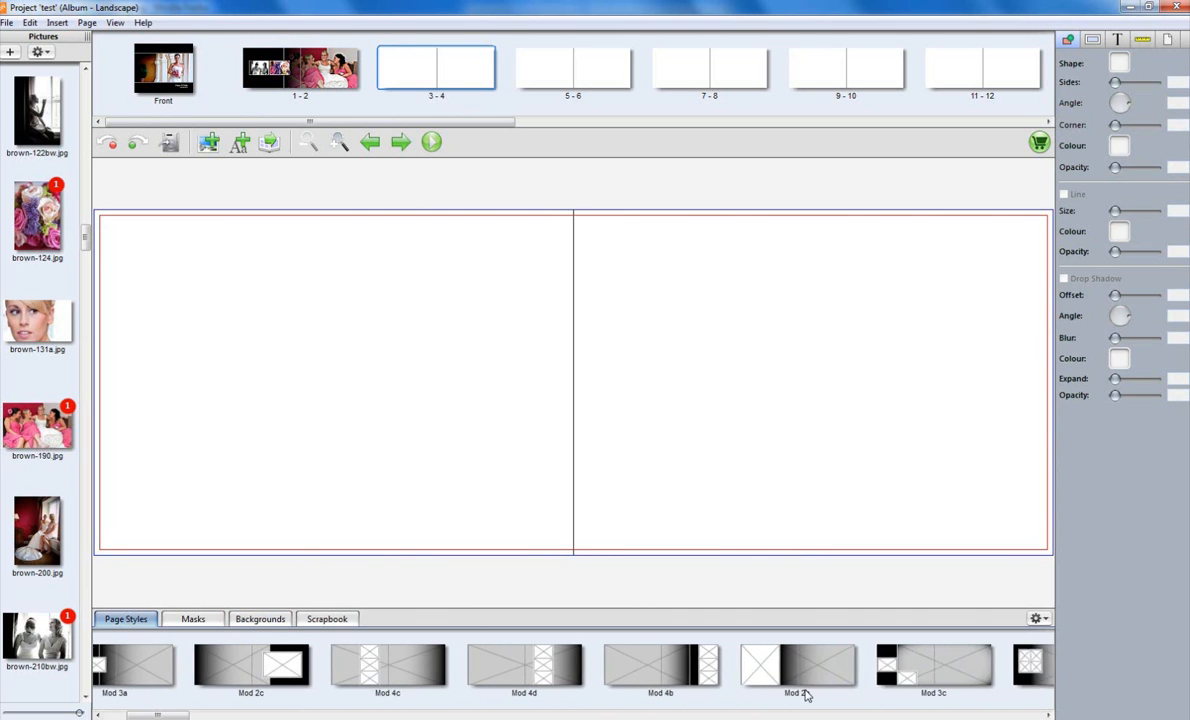
scroll(806, 695, down, 5)
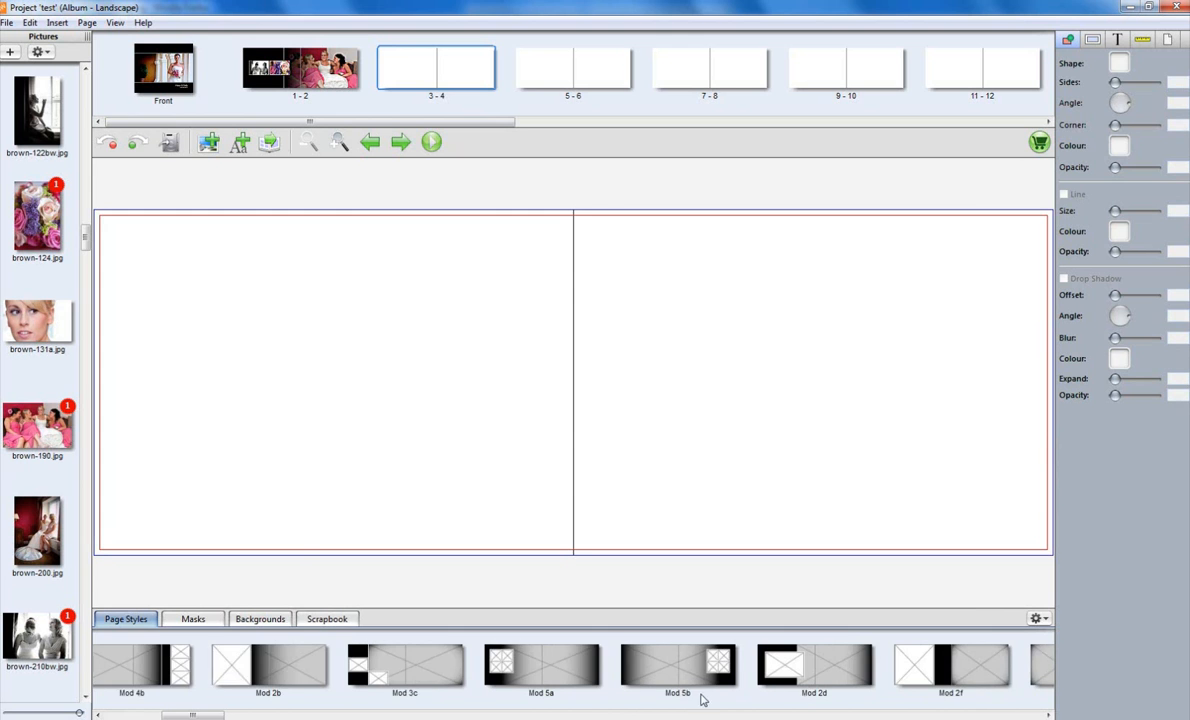
scroll(896, 695, down, 5)
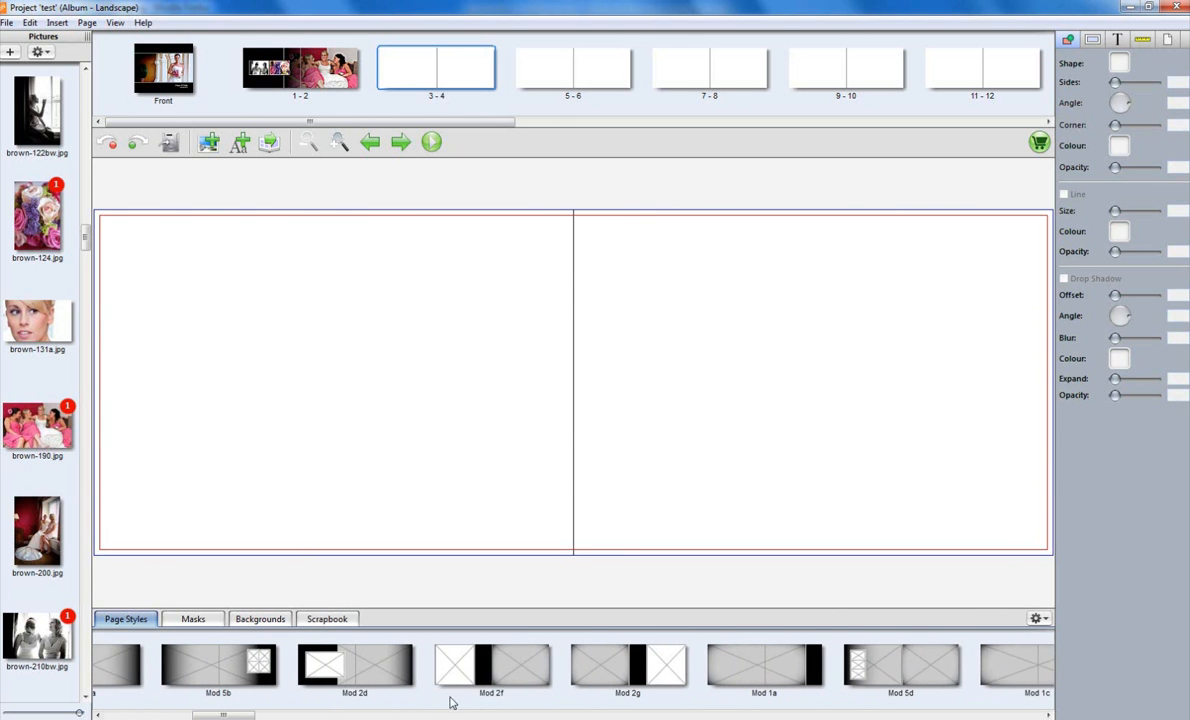
scroll(280, 716, down, 5)
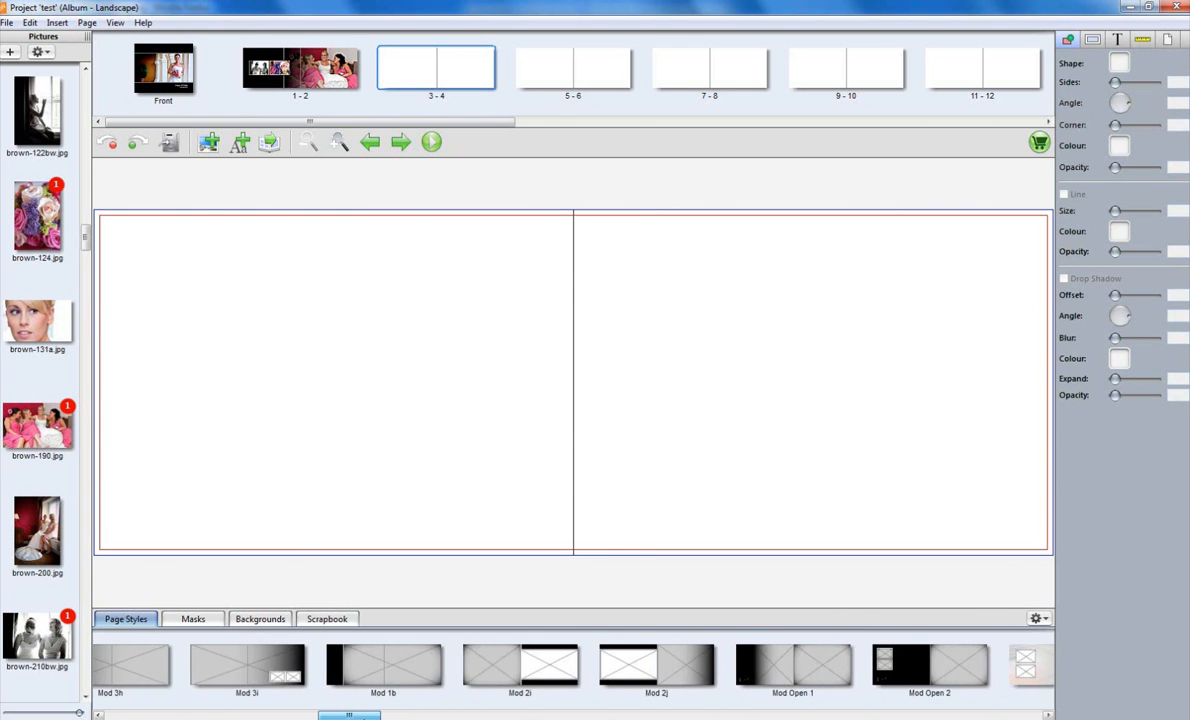
scroll(570, 665, up, 2)
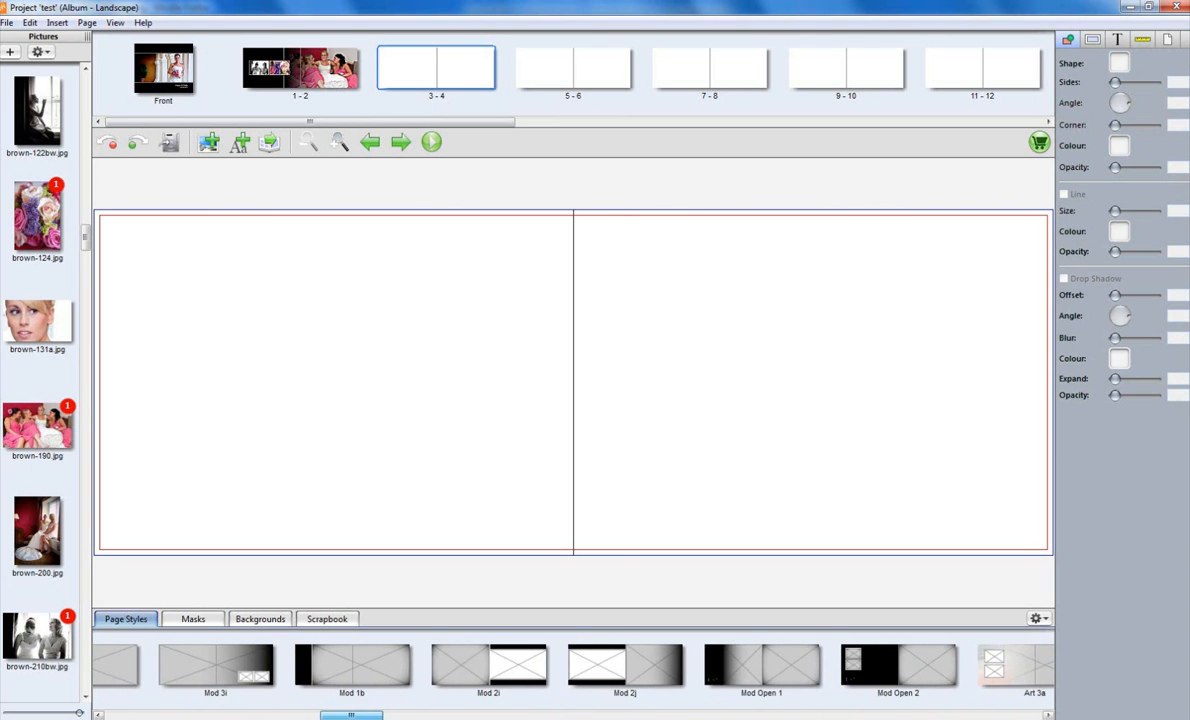
scroll(570, 665, up, 3)
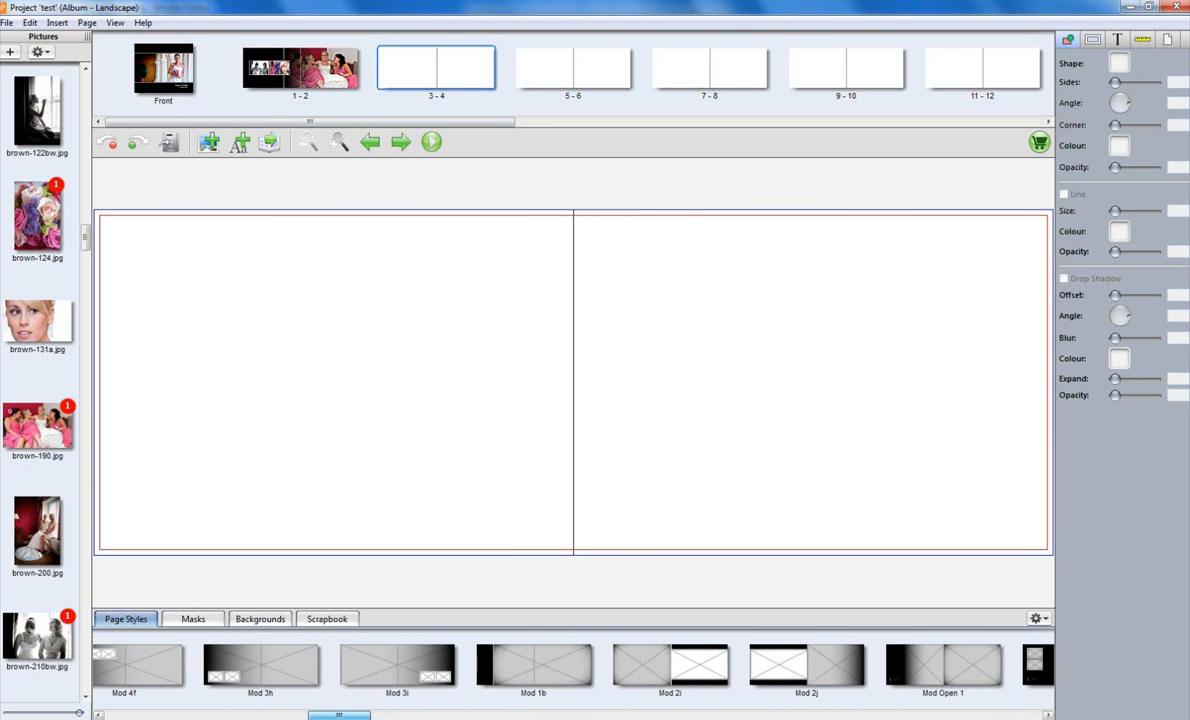
drag(375, 668, 391, 479)
Fill the large frame on spread 3-4 with brown-771.jpg, fitted with Fit Picture To Box and repositioned to show the couple's heads.
drag(84, 234, 86, 285)
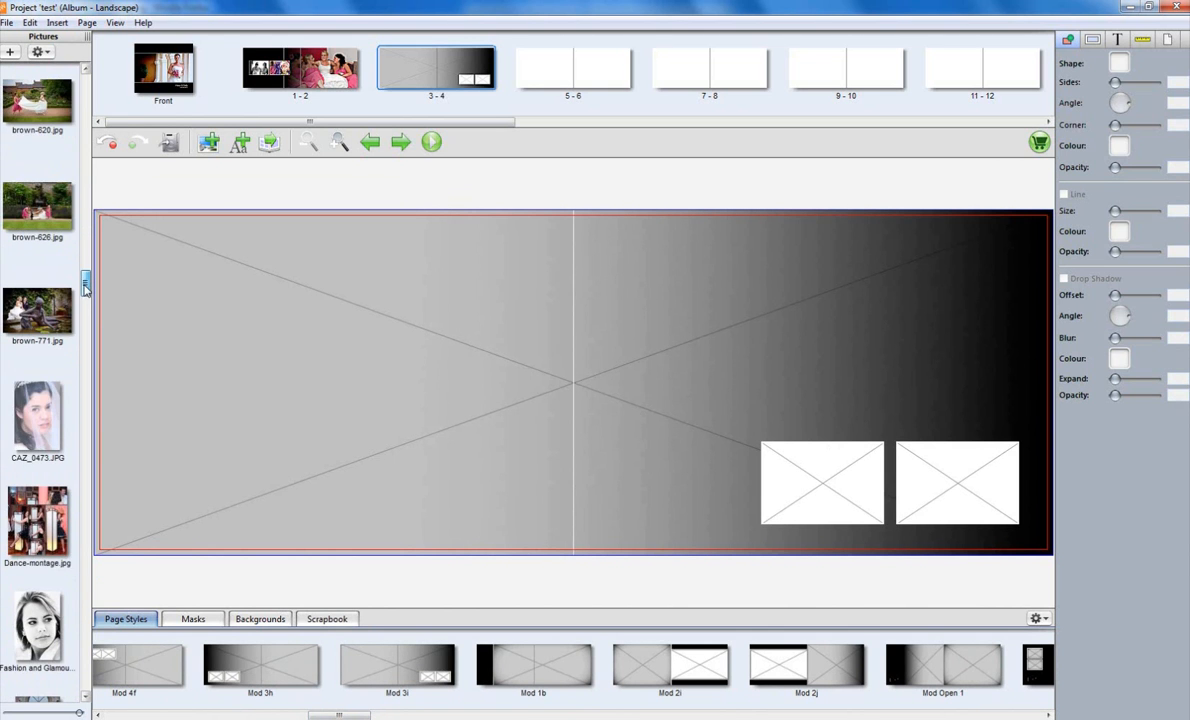
drag(22, 311, 358, 459)
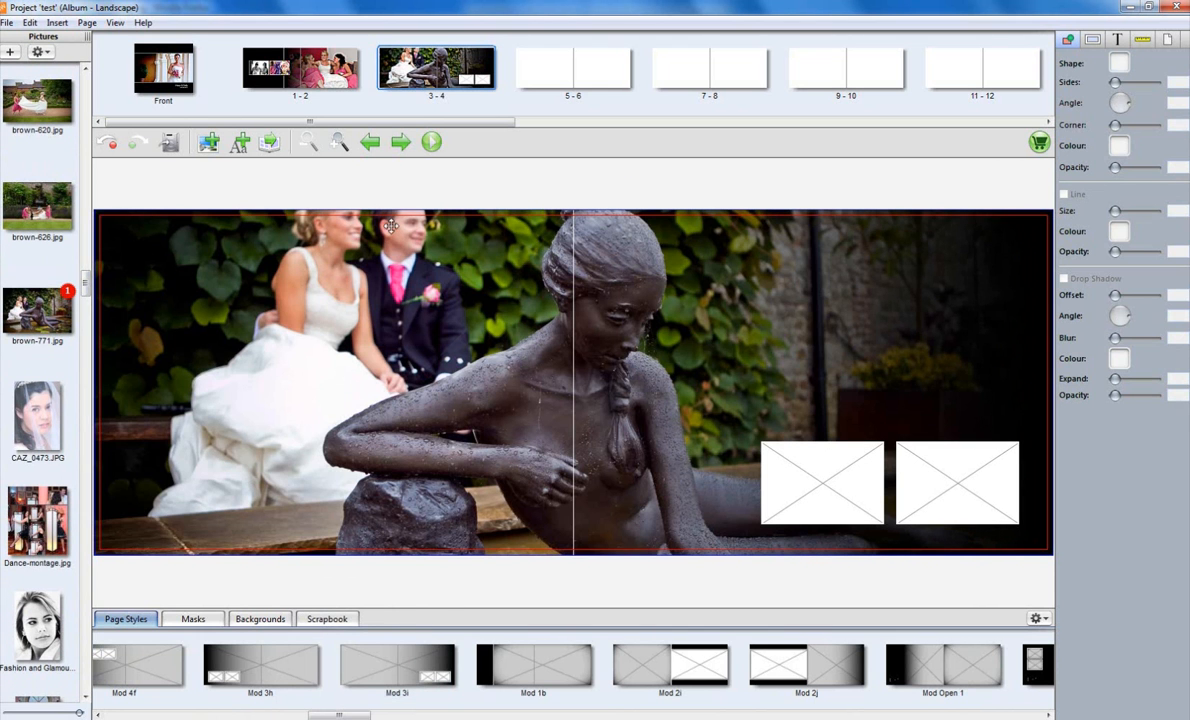
right_click(652, 333)
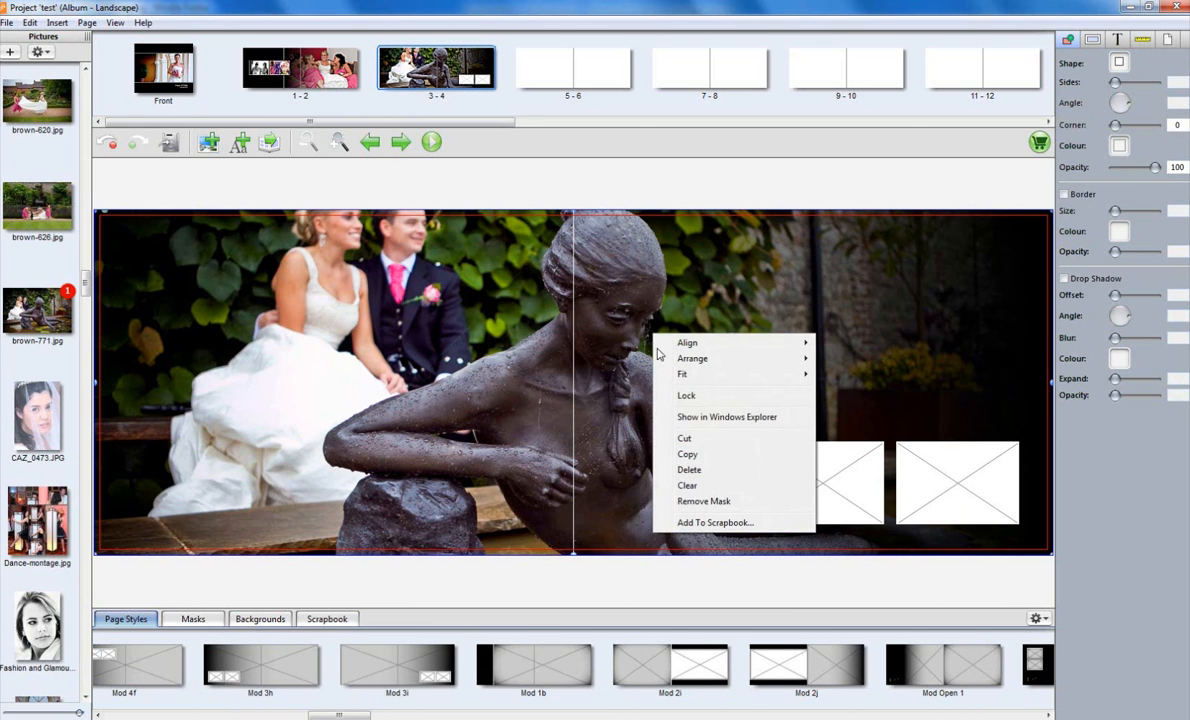
mouse_move(702, 376)
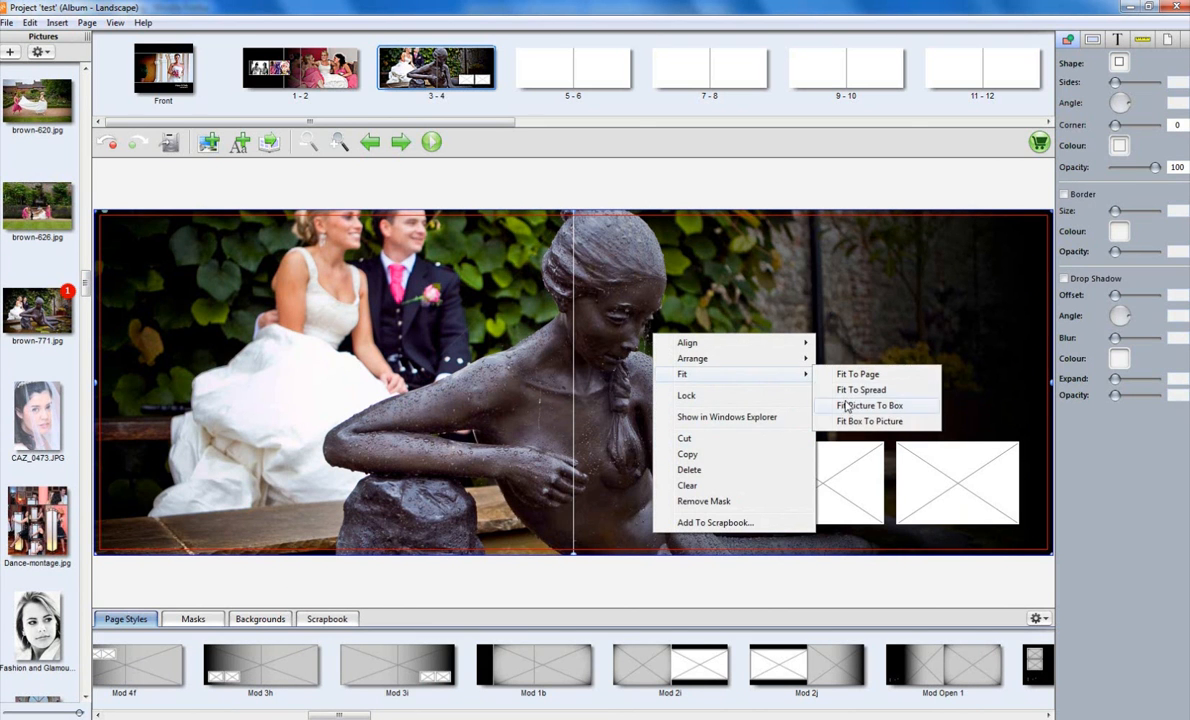
click(845, 391)
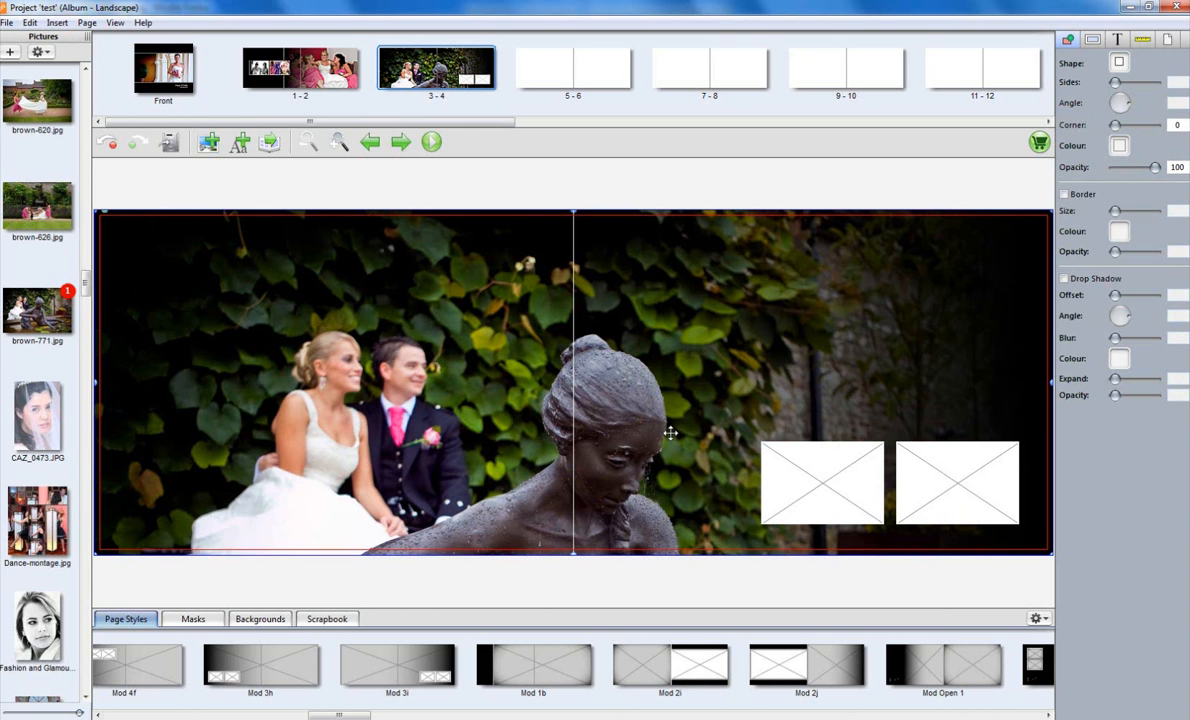
drag(645, 433, 638, 341)
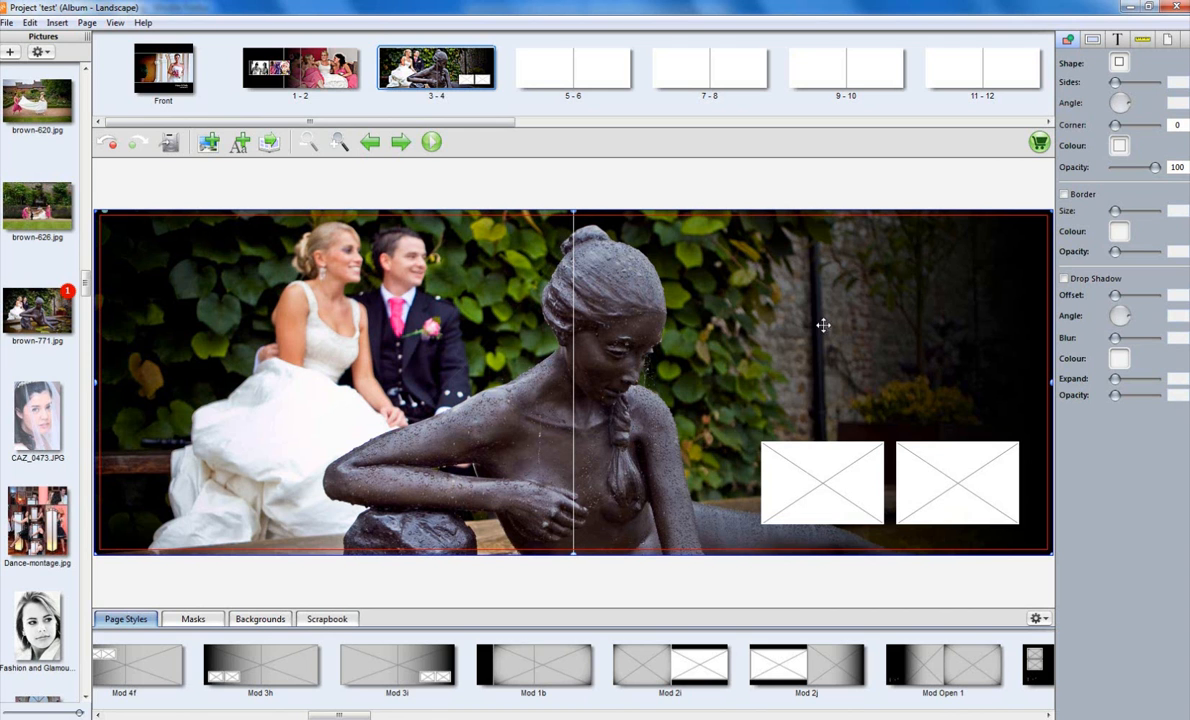
Fill the inner small frame on spread 3-4 with brown-620.jpg and the outer one with brown-626.jpg.
scroll(52, 400, down, 5)
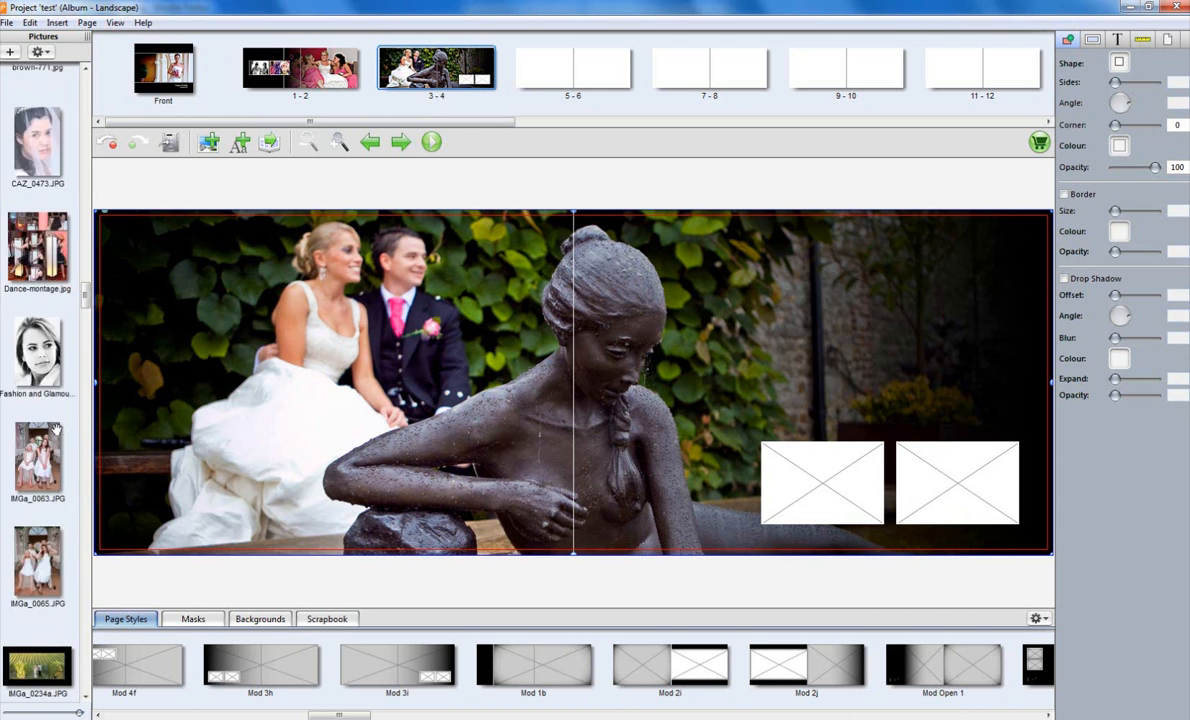
scroll(46, 405, up, 6)
drag(22, 222, 800, 470)
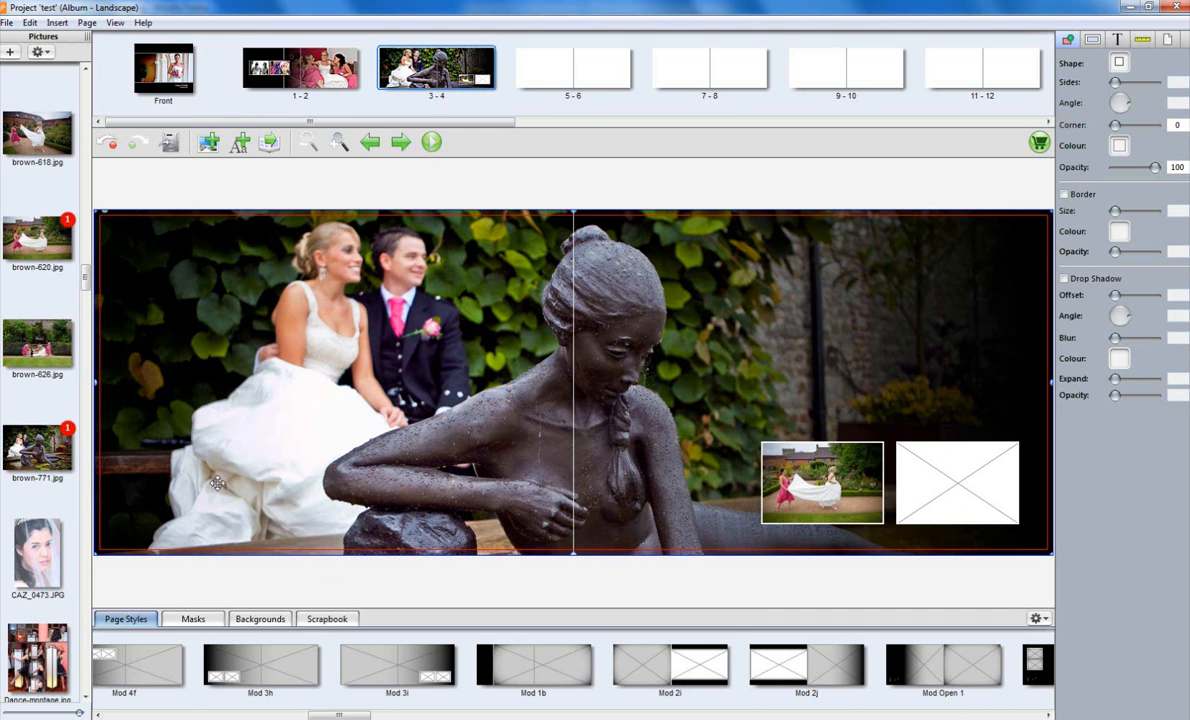
drag(33, 355, 957, 483)
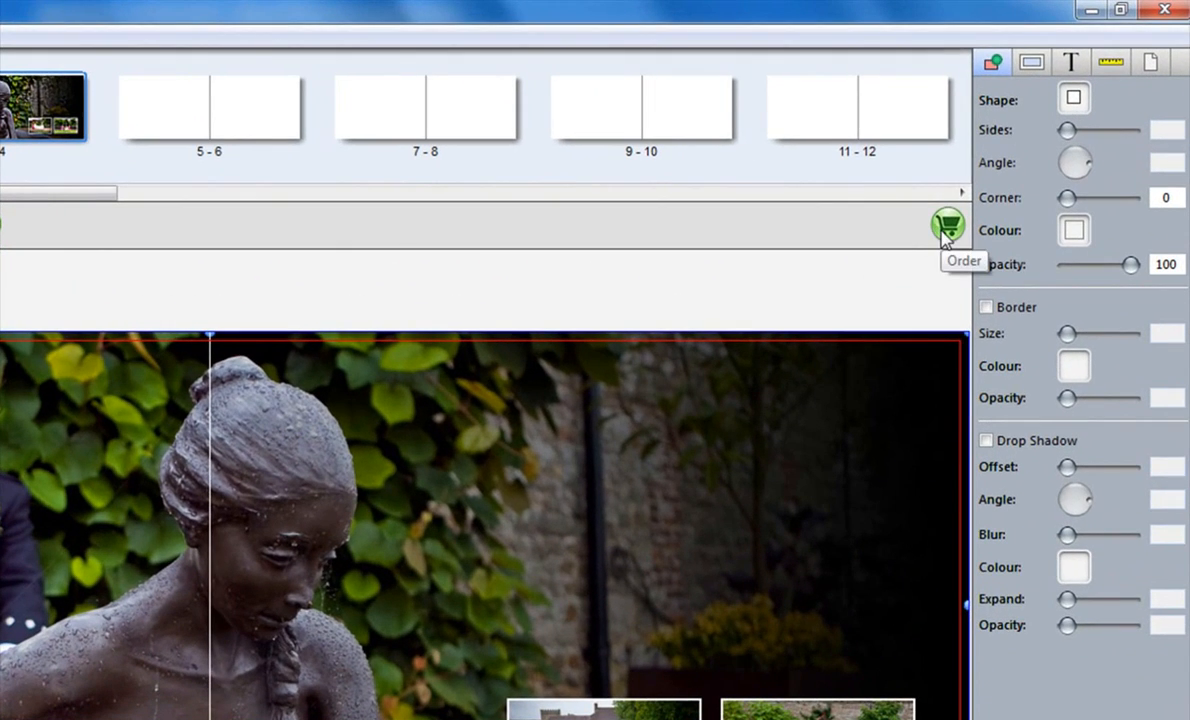
Start the order check and view the Front Cover page flagged for Picture Box In Trim Area, moving the results clear of the page.
click(945, 228)
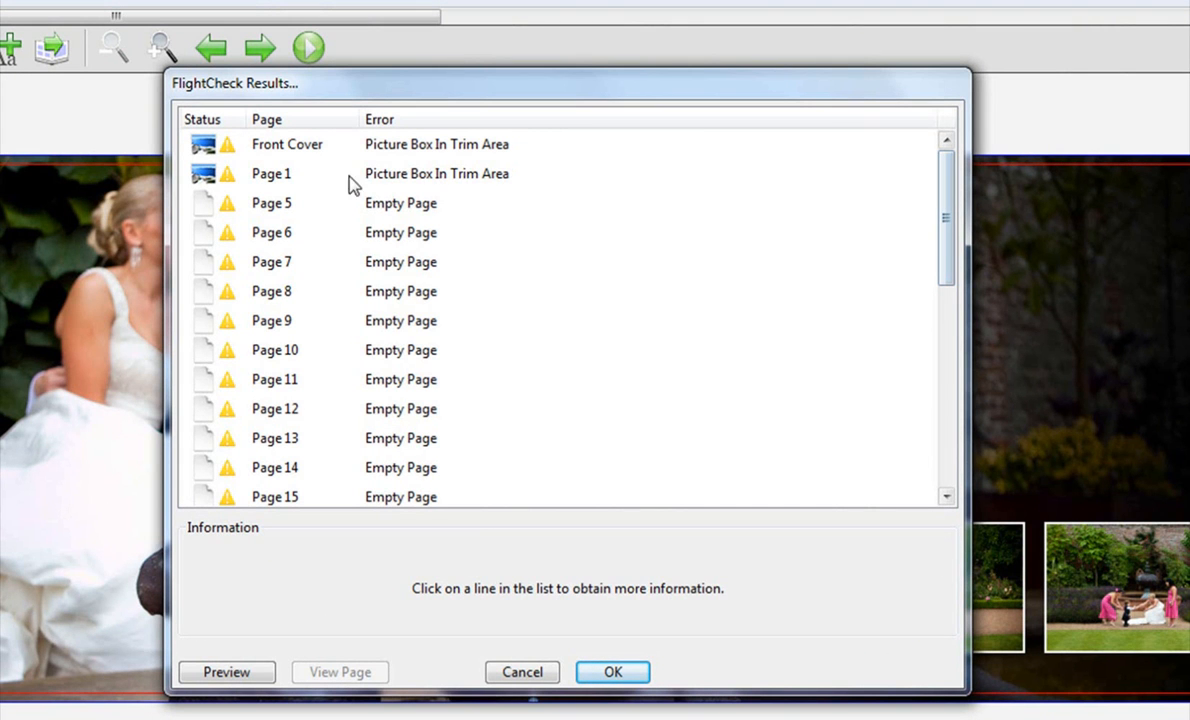
click(311, 150)
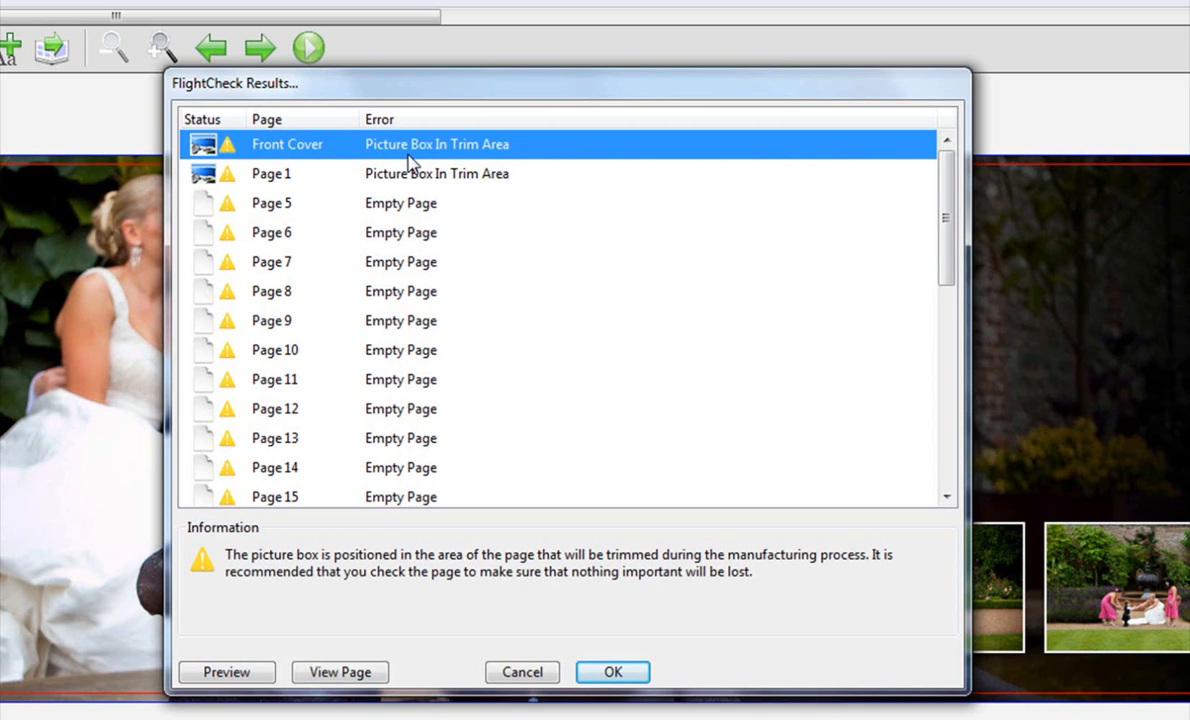
click(357, 676)
drag(512, 73, 1122, 18)
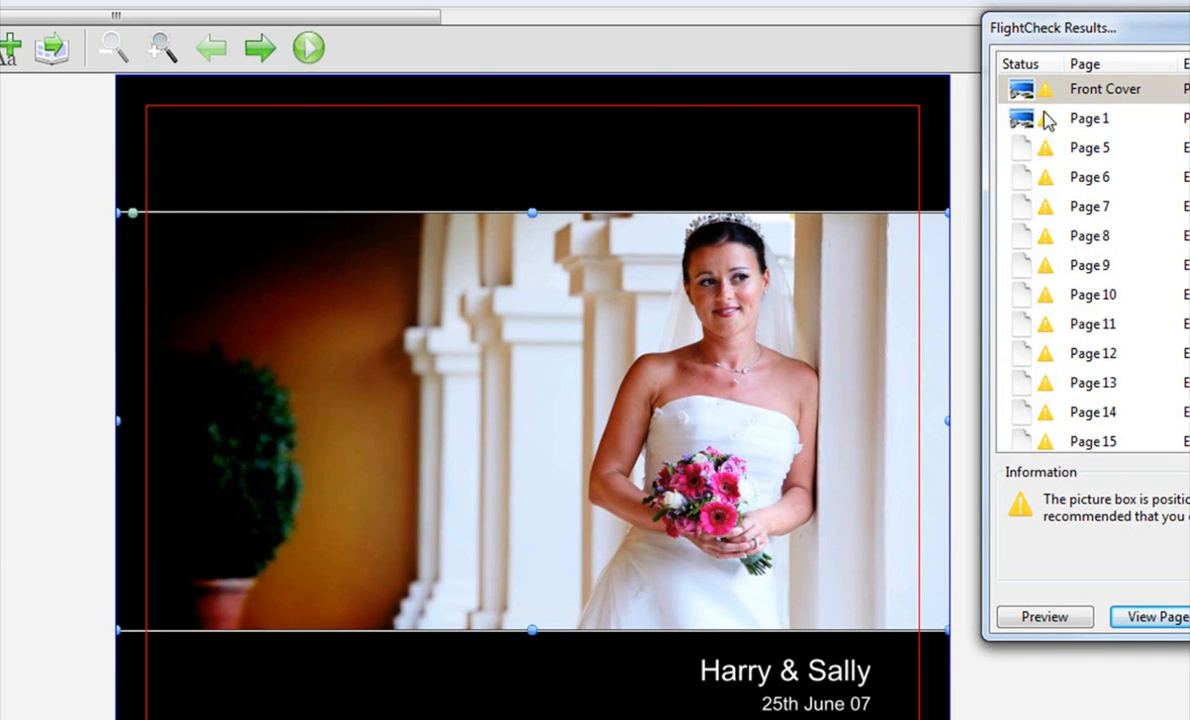
drag(1097, 21, 948, 343)
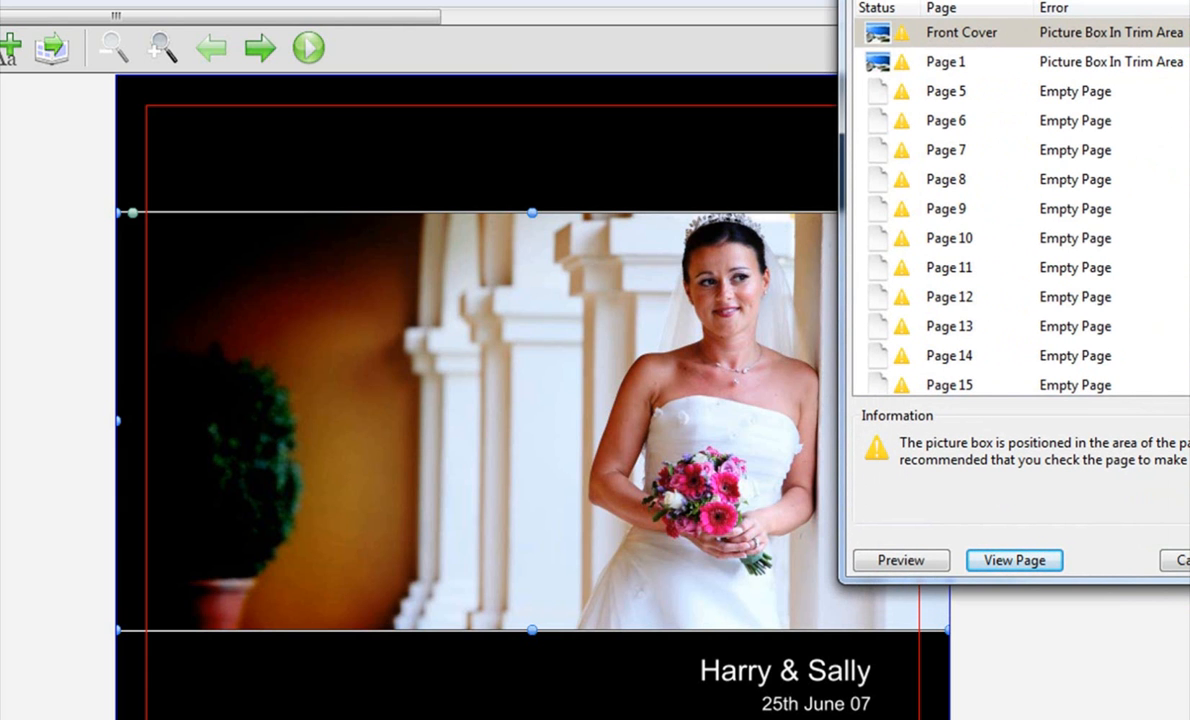
View Page 1 flagged for Picture Box In Trim Area, moving the FlightCheck results around to inspect the whole spread.
drag(1073, 2, 831, 64)
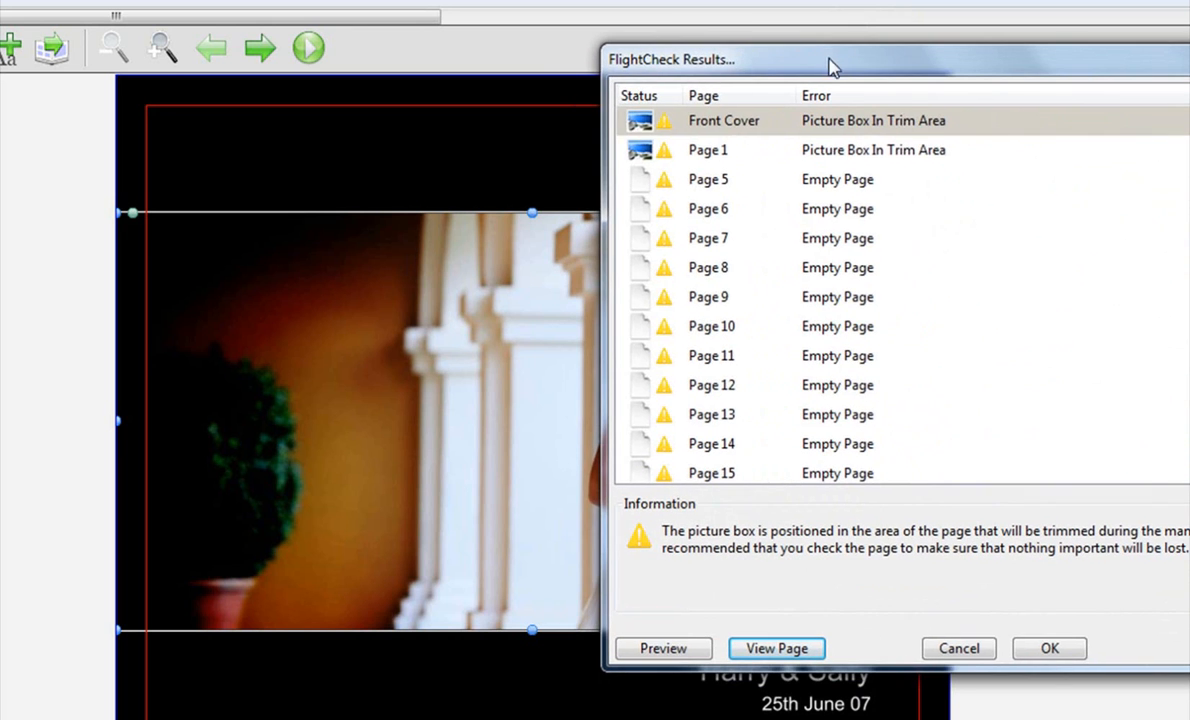
click(850, 157)
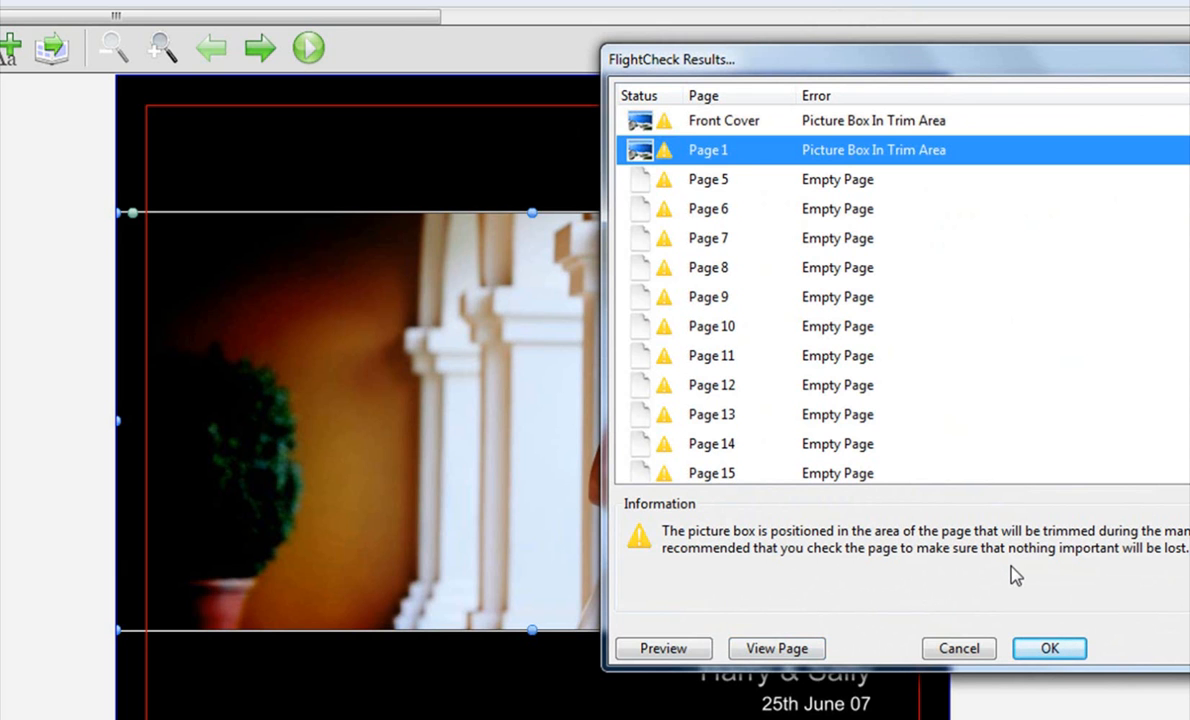
click(772, 648)
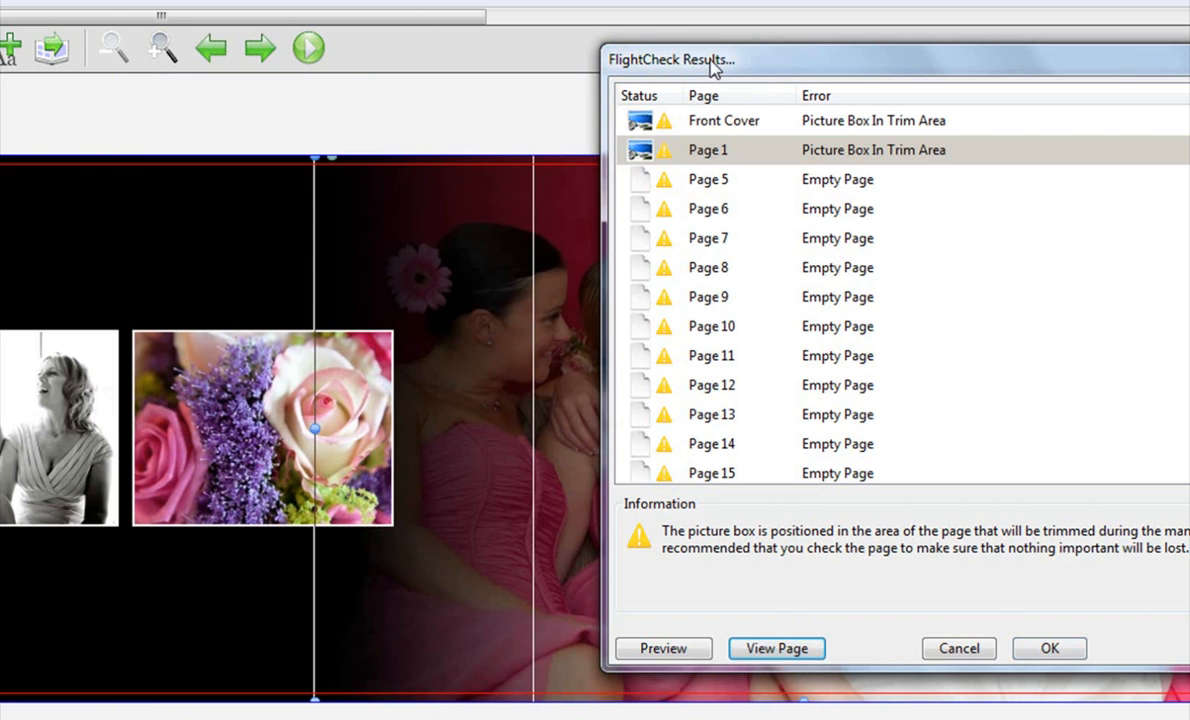
drag(712, 59, 663, 668)
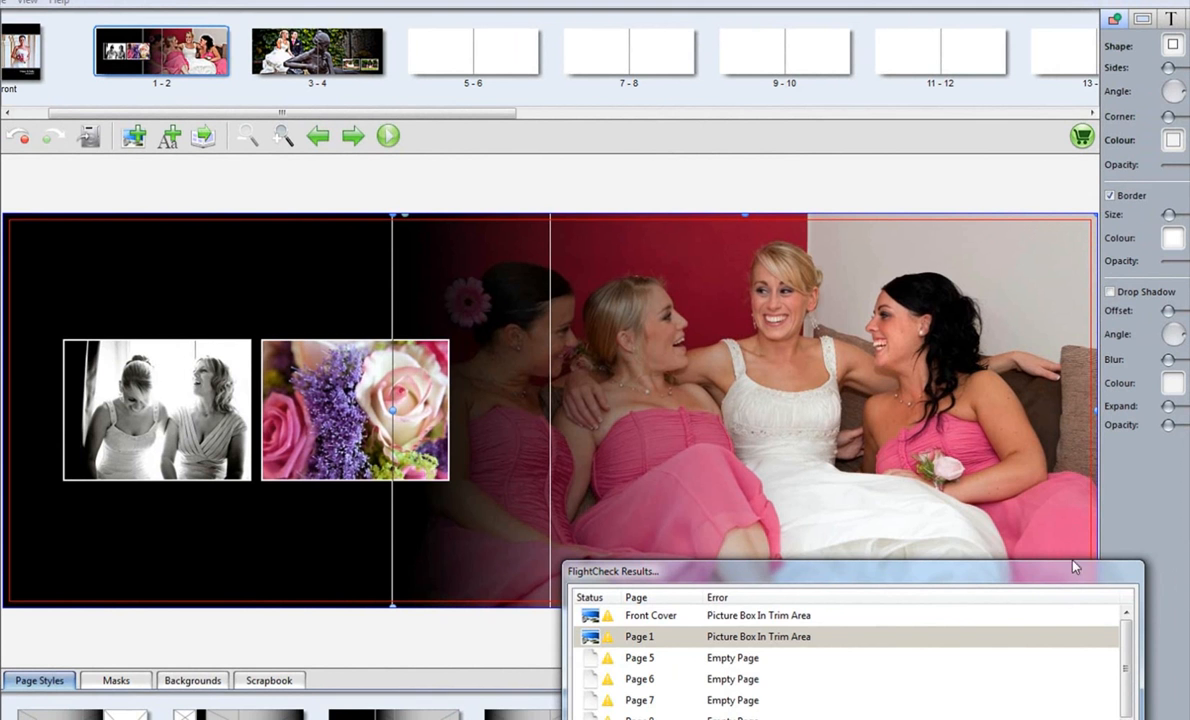
drag(1059, 579, 266, 217)
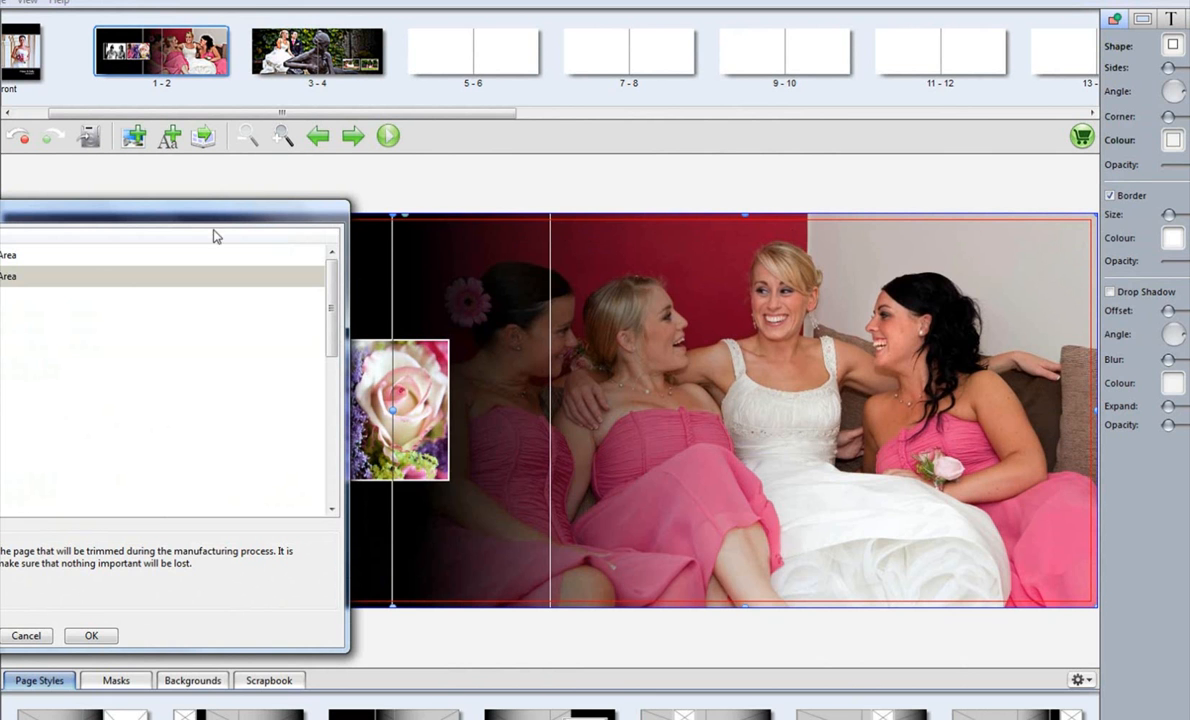
drag(202, 213, 903, 195)
drag(1063, 300, 1065, 250)
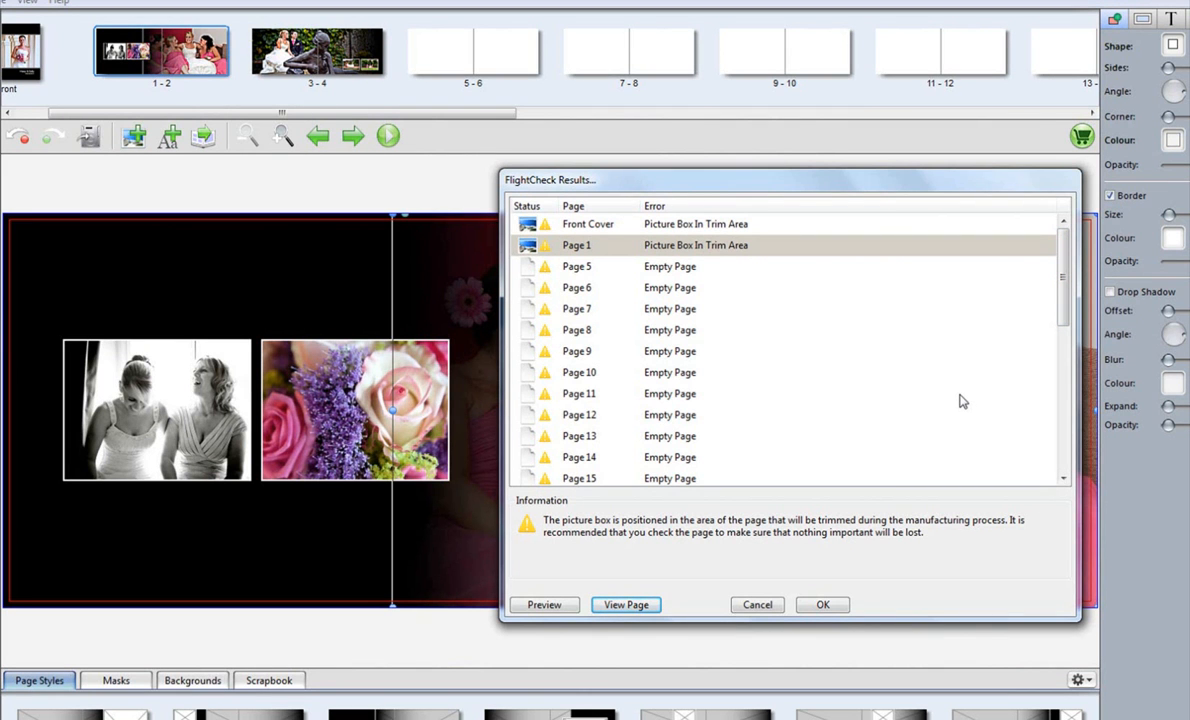
Read the Empty Page warning information for Pages 6, 7, 10 and 12 in the FlightCheck results.
click(607, 289)
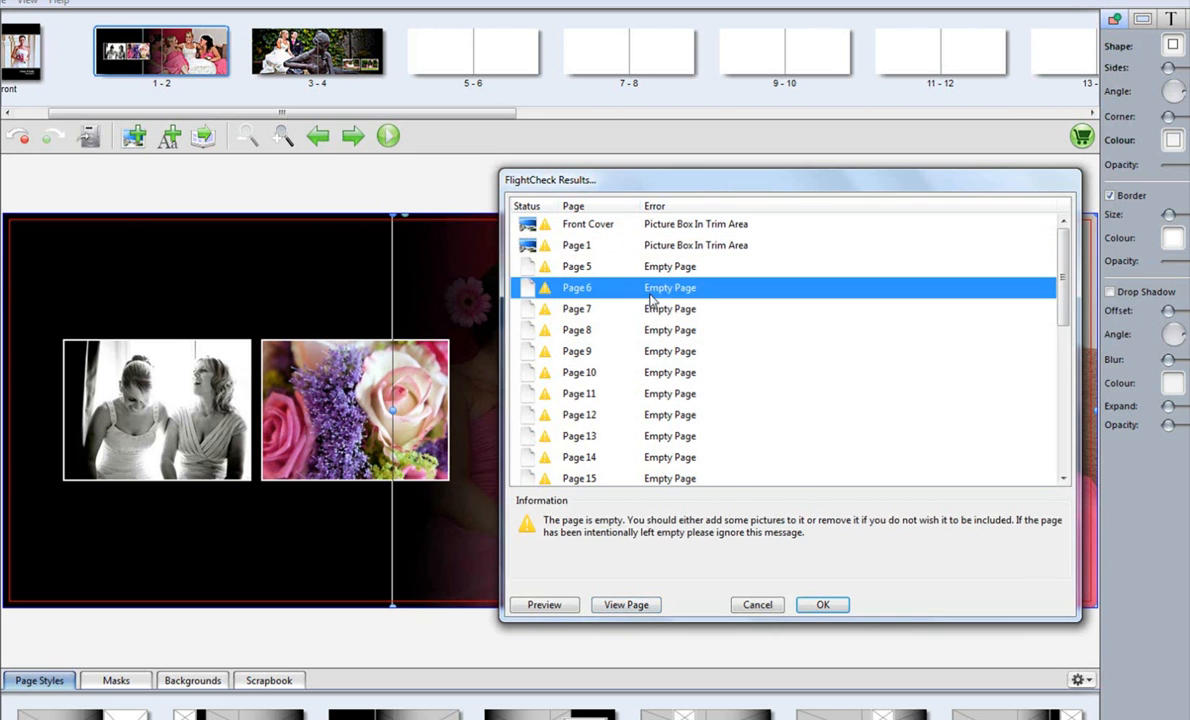
click(645, 314)
click(652, 372)
click(670, 415)
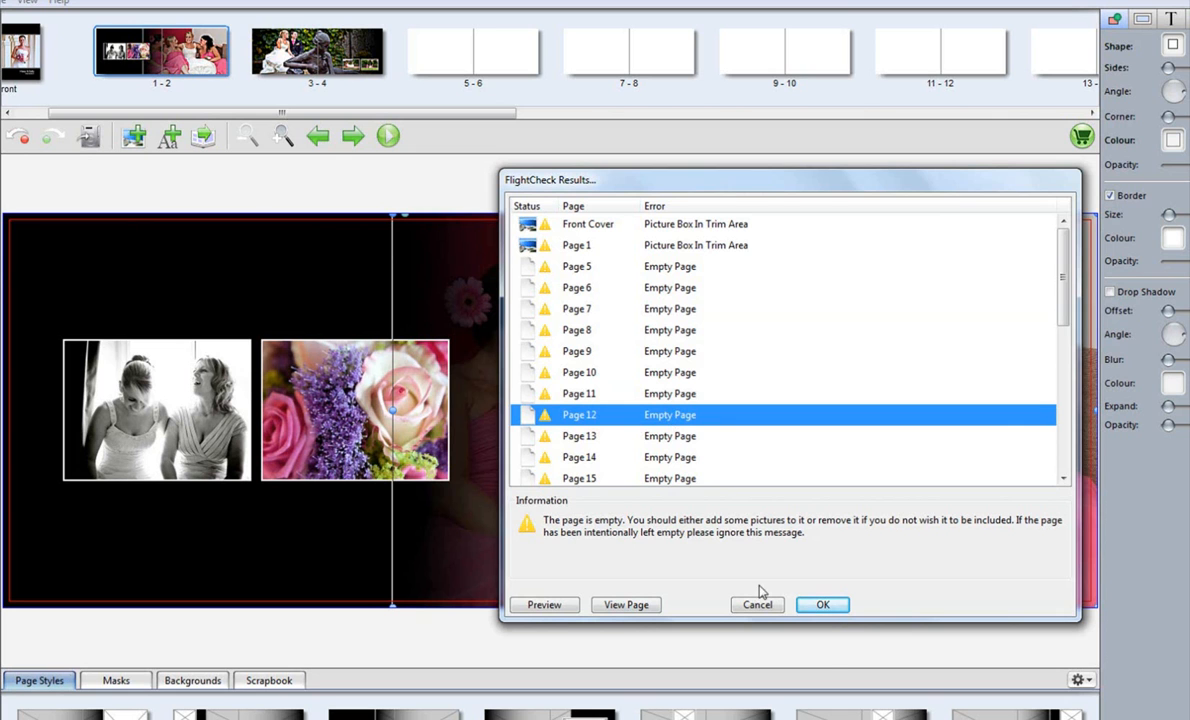
Accept the FlightCheck results, decline to continue at the print quality confirmation, and cancel the results to return to the album.
click(822, 604)
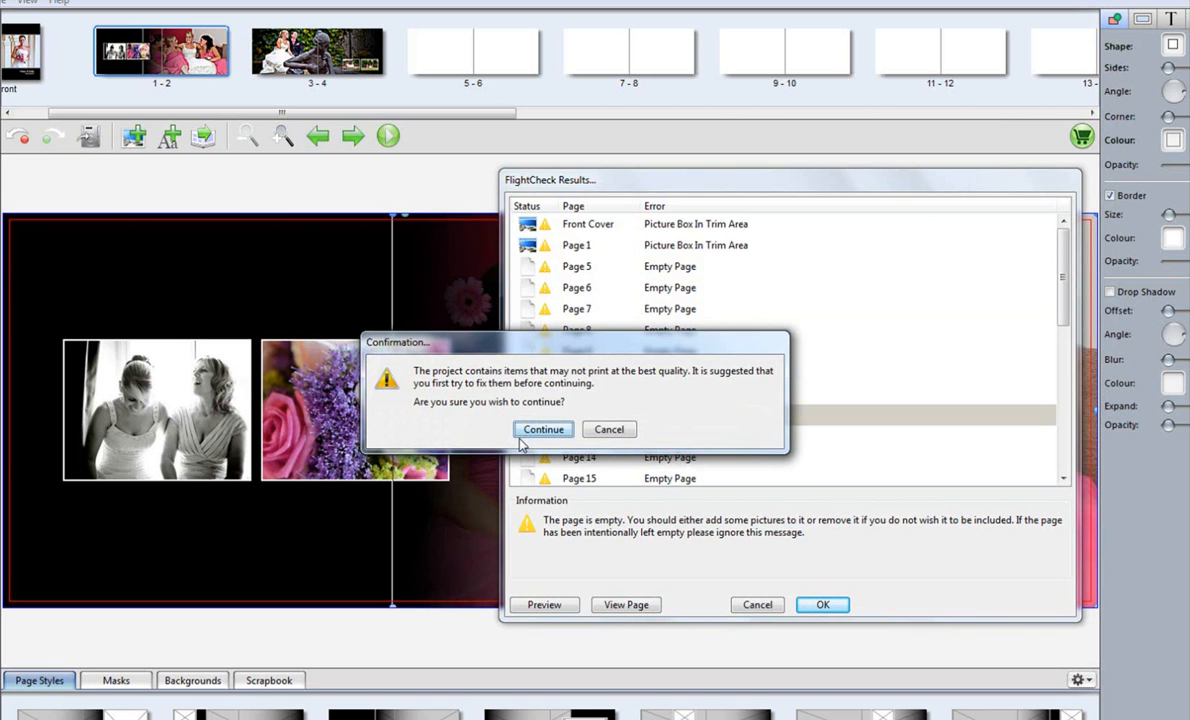
click(605, 436)
click(752, 603)
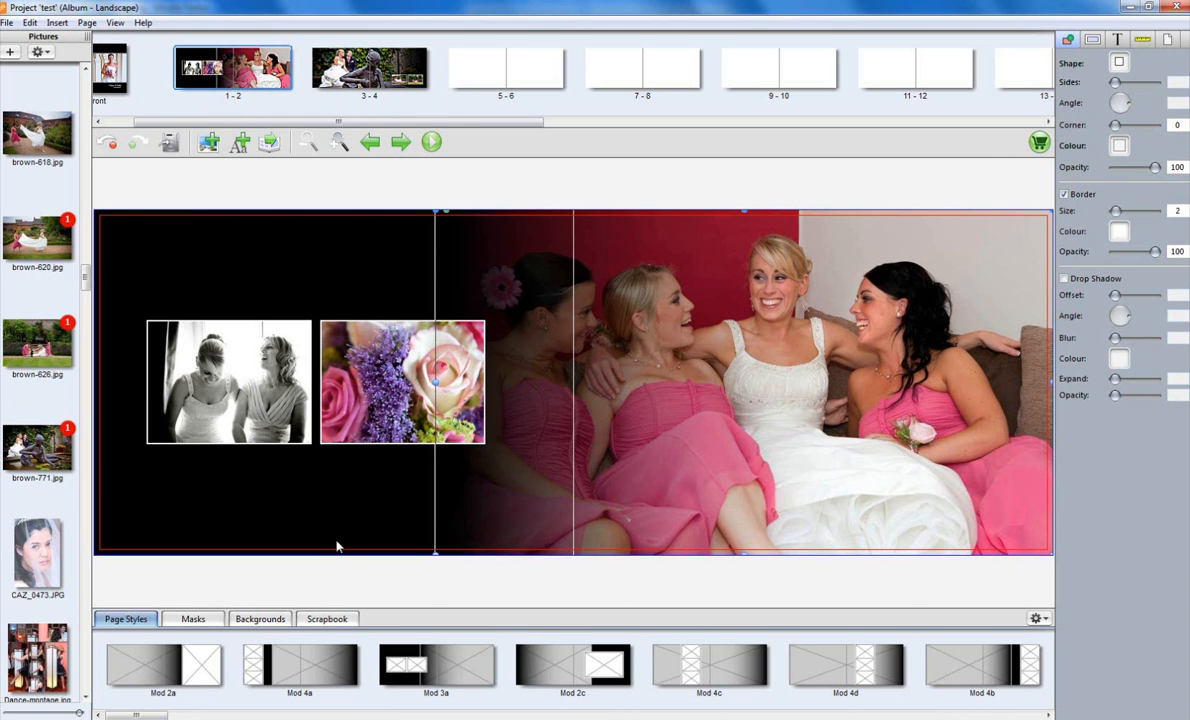
mouse_move(368, 719)
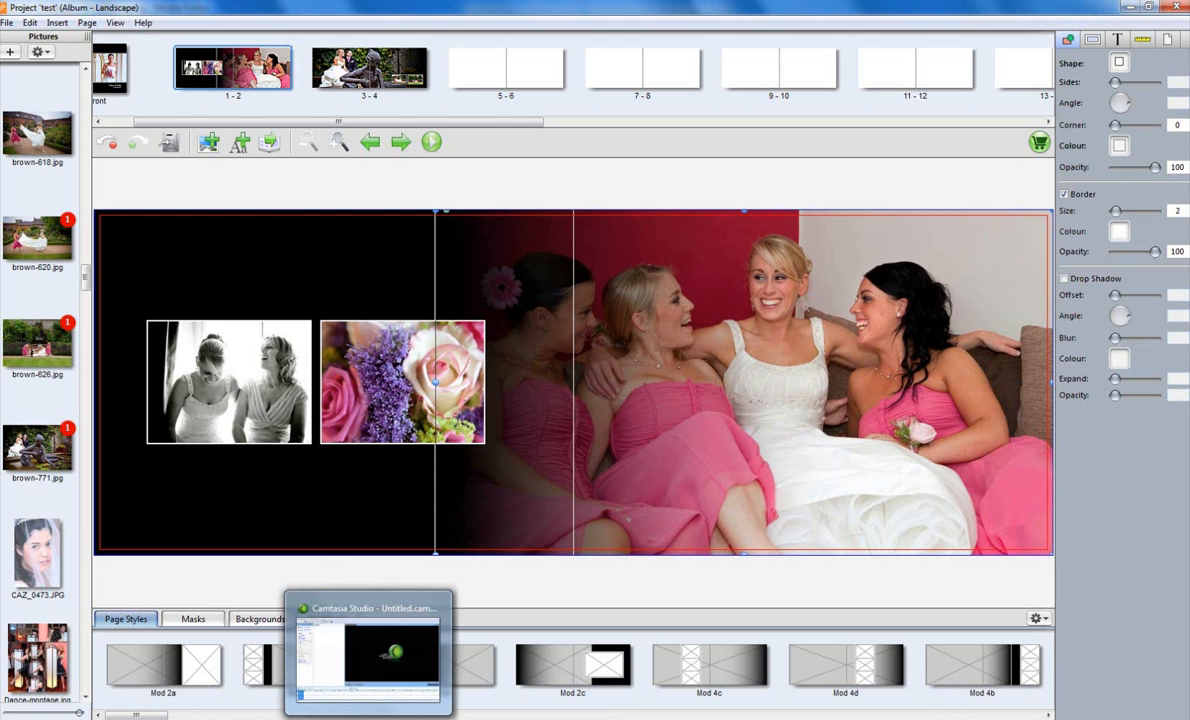